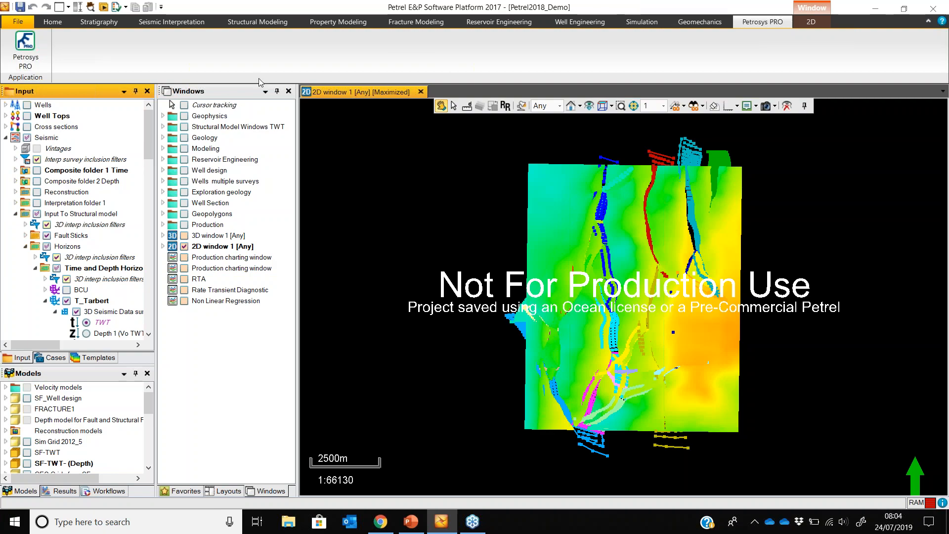
pyautogui.scroll(10, 616, 262)
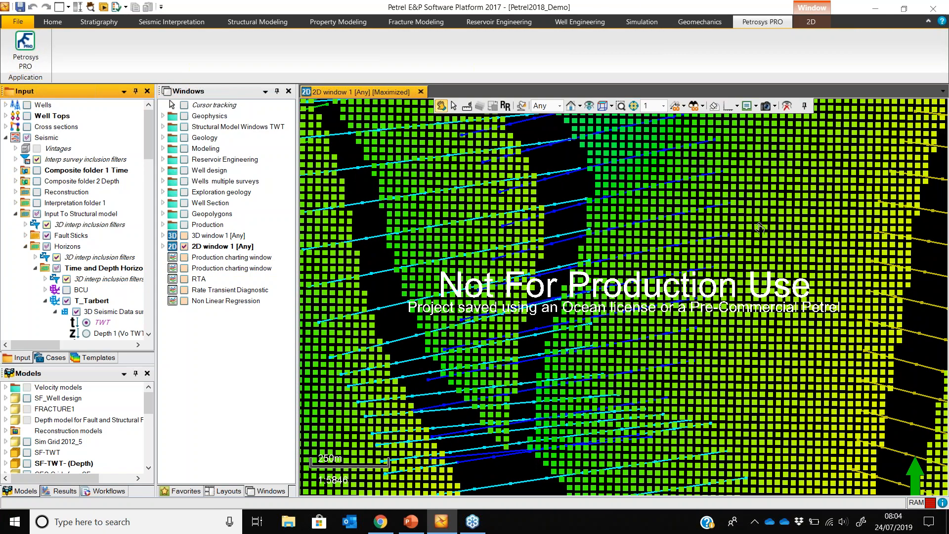
pyautogui.scroll(-9, 644, 242)
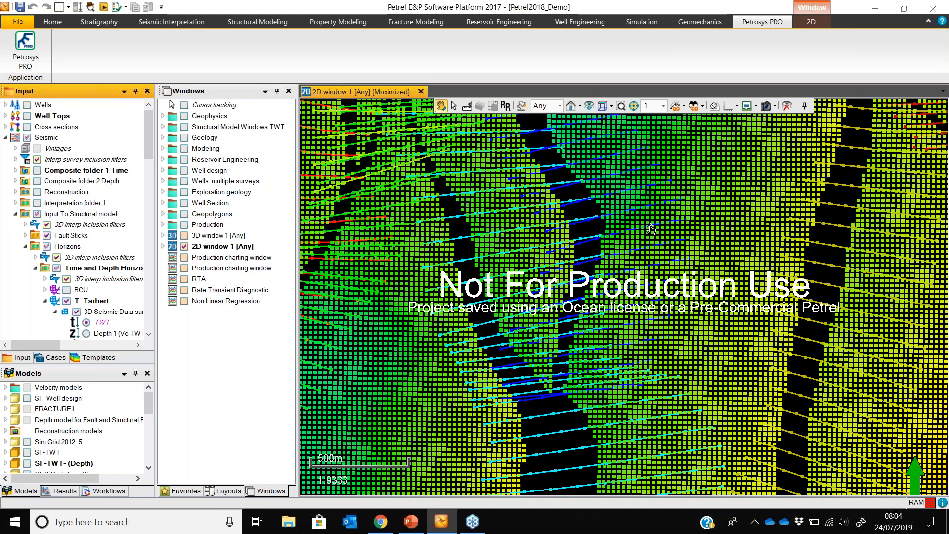
pyautogui.scroll(-1, 655, 210)
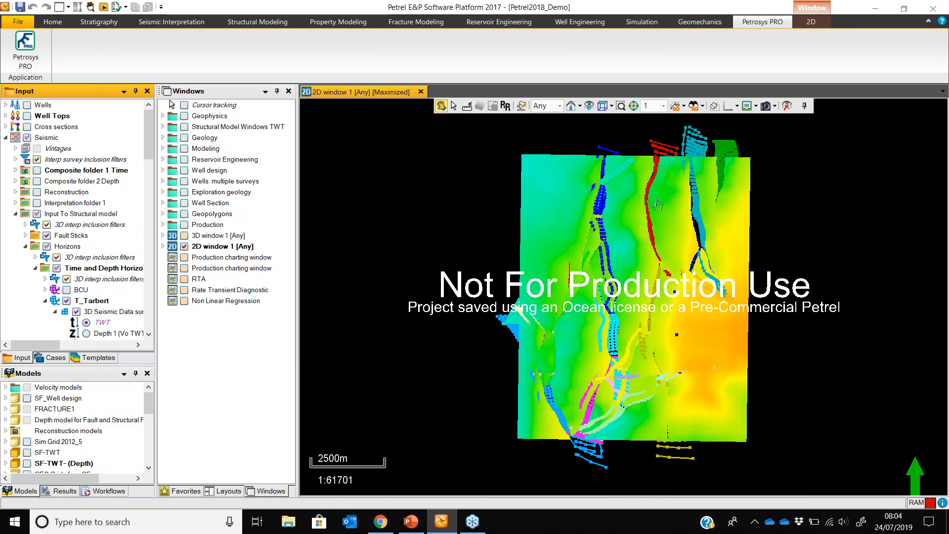
# Launch Petrosys PRO from Petrel and create a new Petrosys PRO project for Petrel2018_Demo with the proposed settings
pyautogui.click(25, 49)
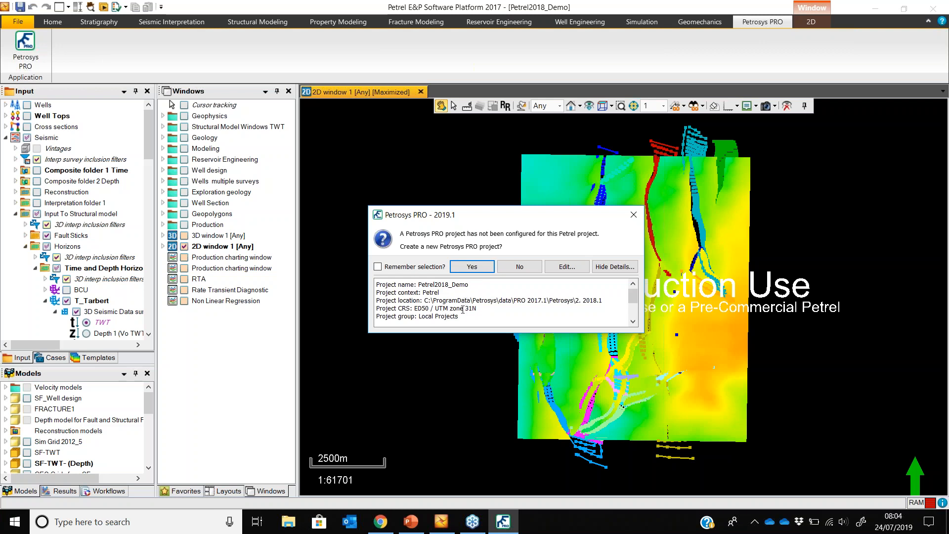
pyautogui.click(472, 266)
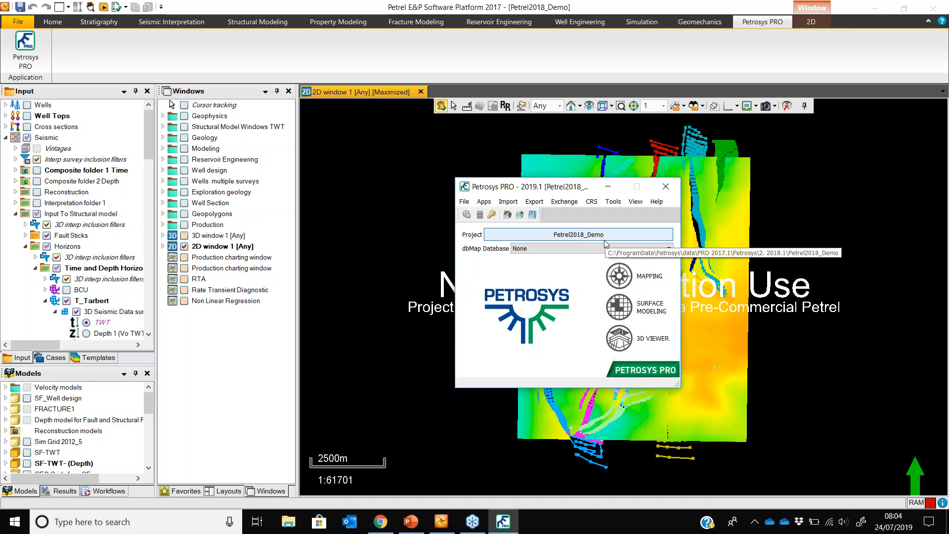
# Open the Petrosys Mapping application and arrange its window side by side with a reduced Petrel window
pyautogui.click(899, 8)
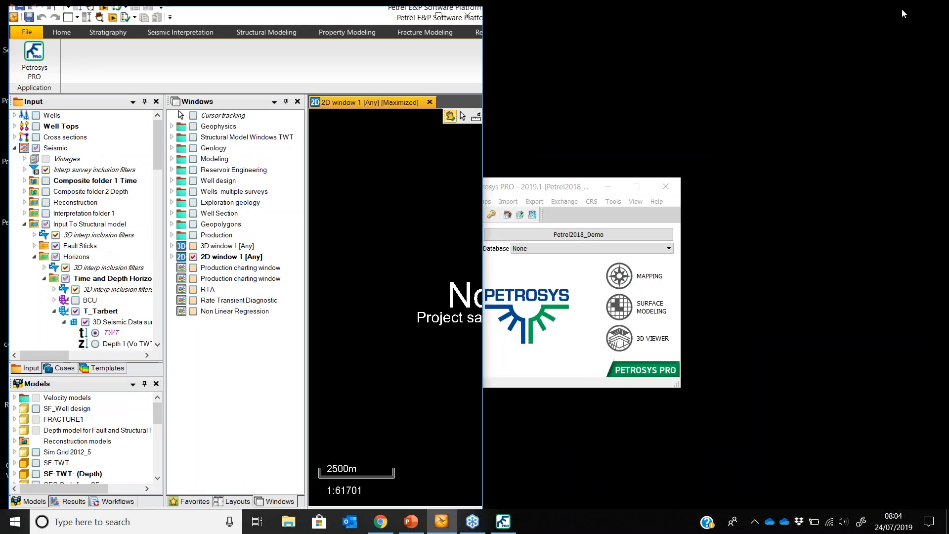
pyautogui.moveTo(563, 186); pyautogui.dragTo(688, 84)
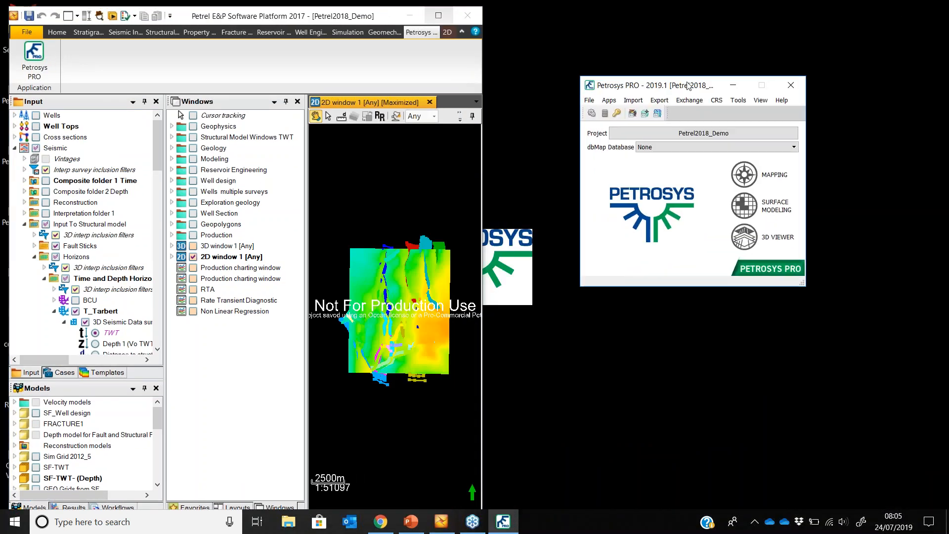
pyautogui.click(725, 183)
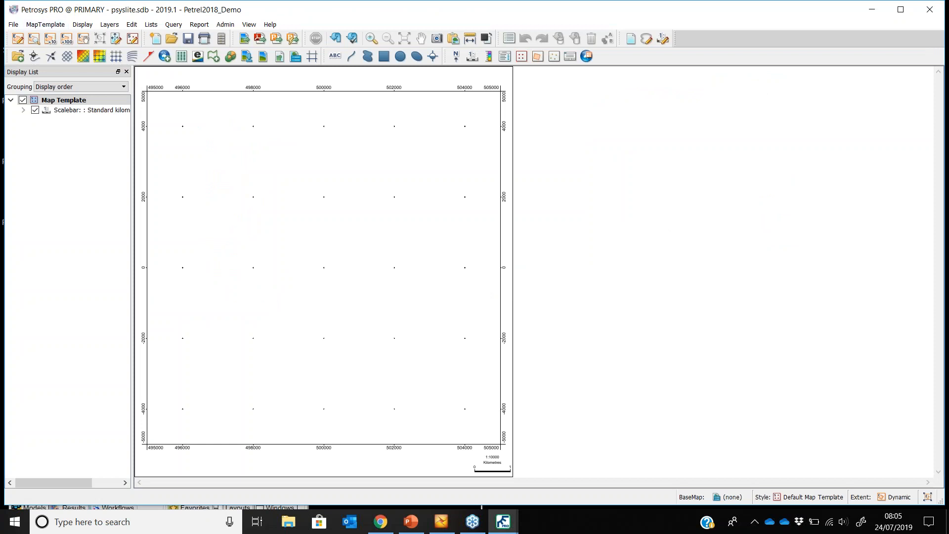
pyautogui.moveTo(5, 155); pyautogui.dragTo(475, 140)
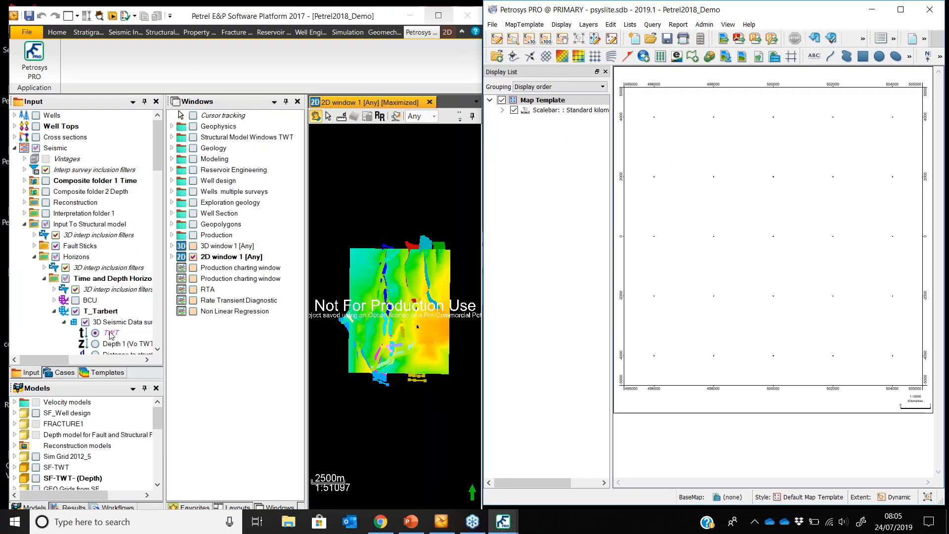
# Add the T_Tarbert TWT horizon and the Top Tarbert time surface from the Gullfaks Input folder in Petrel to the map
pyautogui.moveTo(111, 335); pyautogui.dragTo(721, 327)
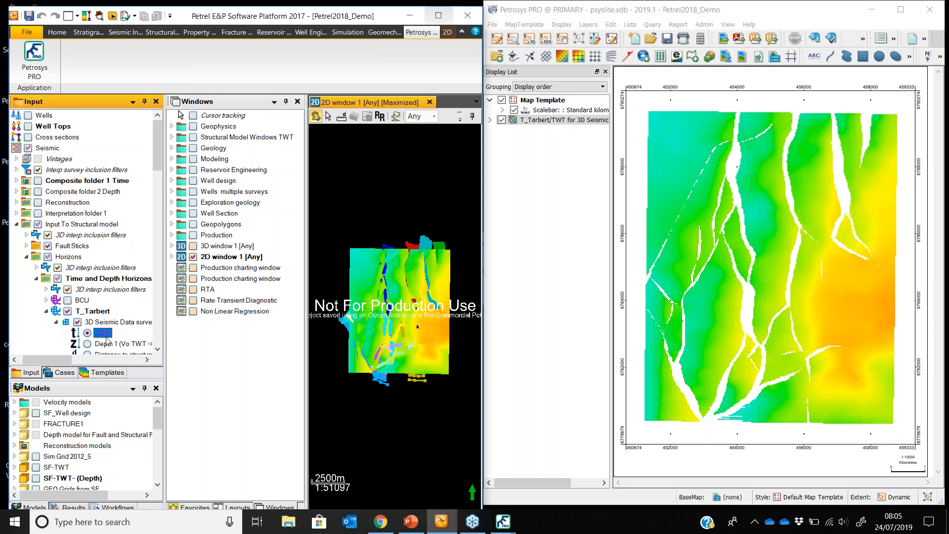
pyautogui.moveTo(154, 150); pyautogui.dragTo(160, 240)
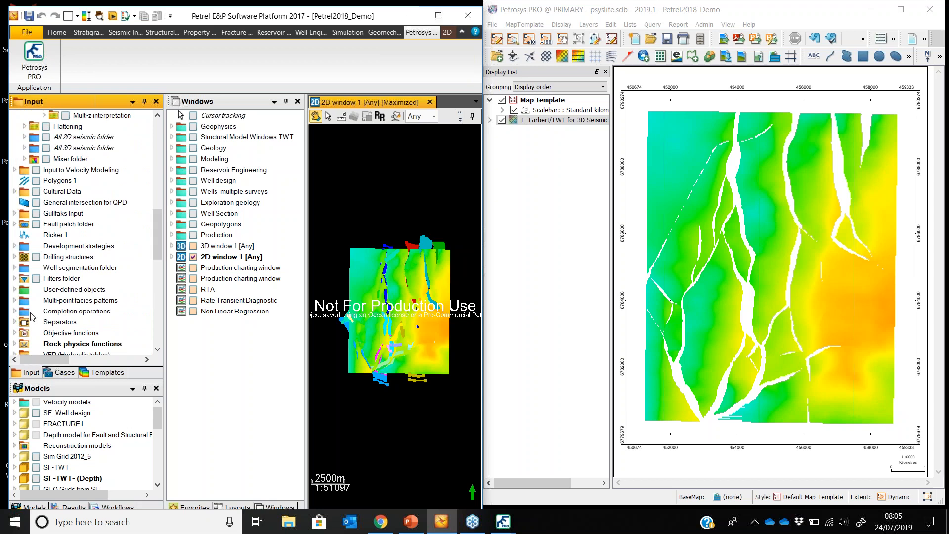
pyautogui.click(15, 213)
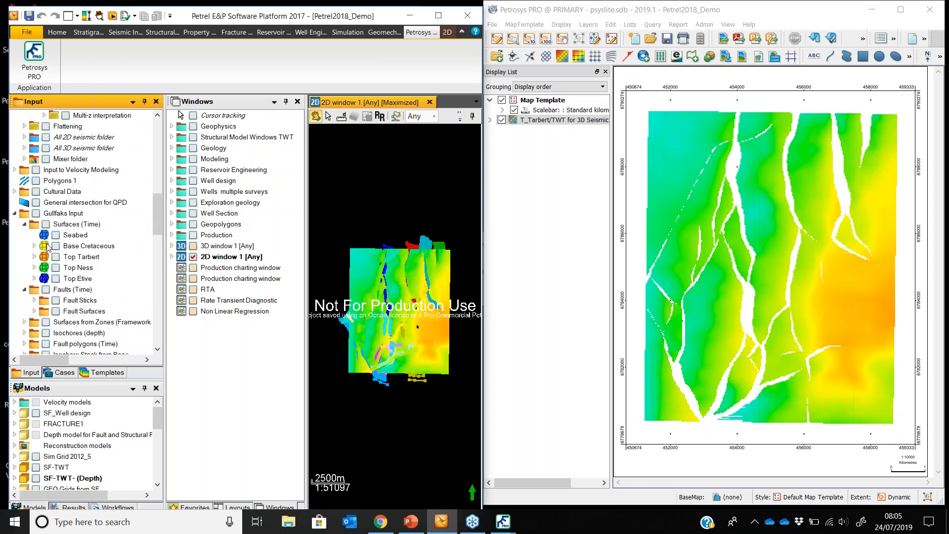
pyautogui.click(75, 257)
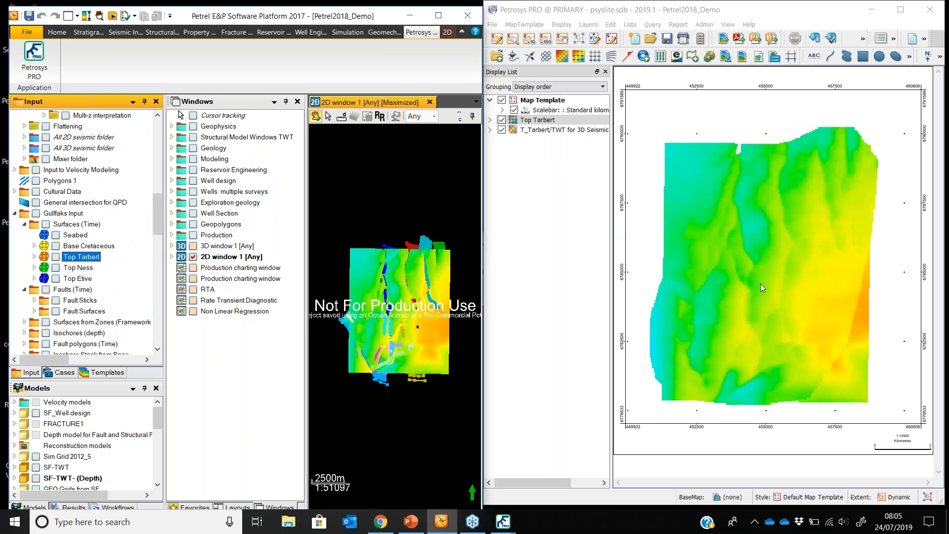
# Maximize the mapping window, fix the extent as Map Based and hide the T_Tarbert/TWT seismic layer
pyautogui.click(802, 19)
pyautogui.click(899, 10)
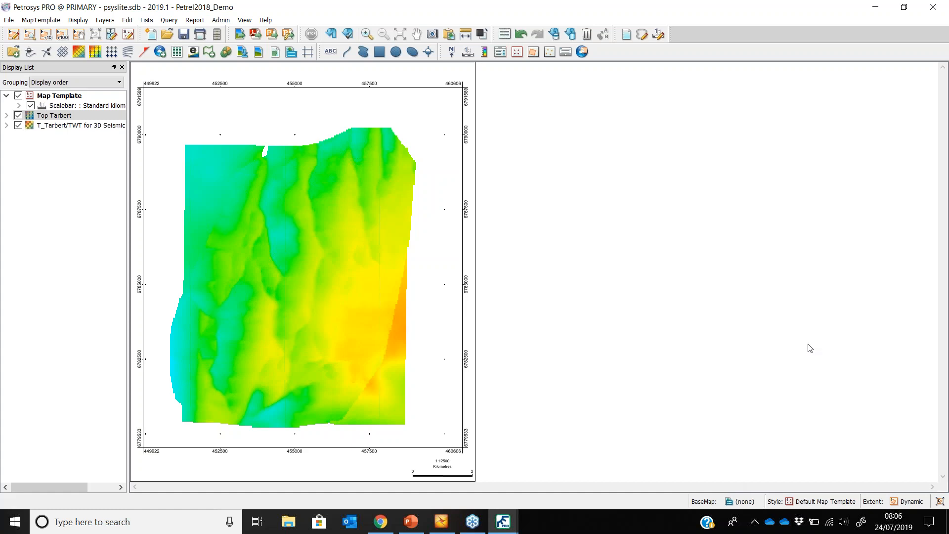
pyautogui.click(940, 501)
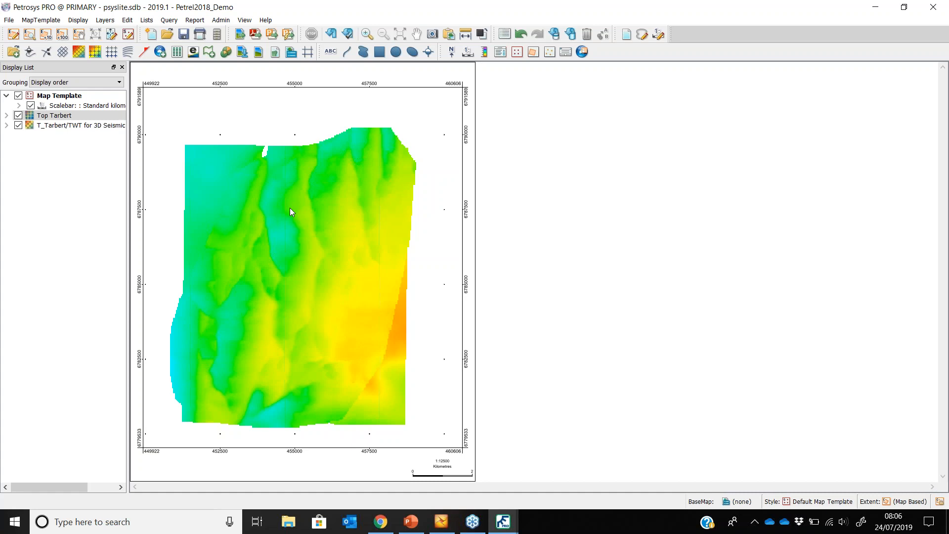
pyautogui.click(18, 127)
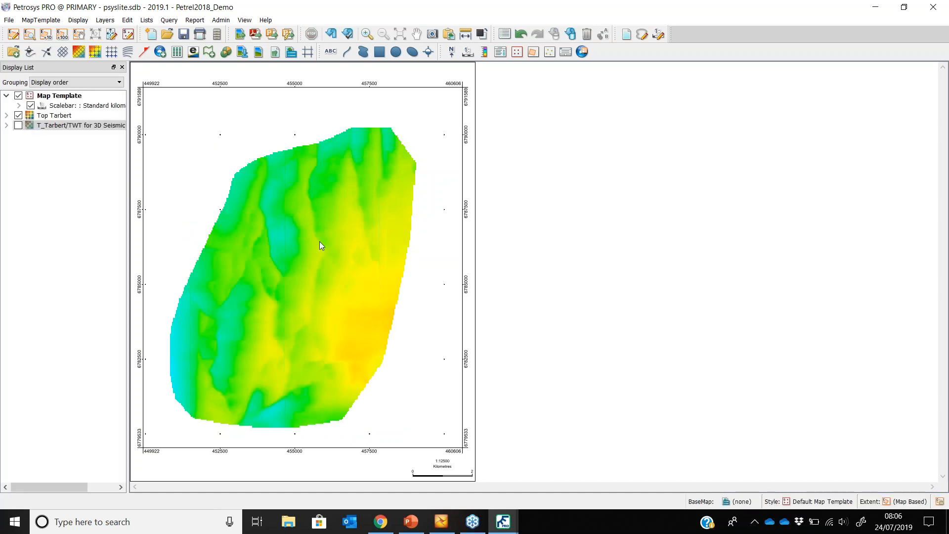
# Change the map's style template to the Powerpoint system template
pyautogui.click(831, 502)
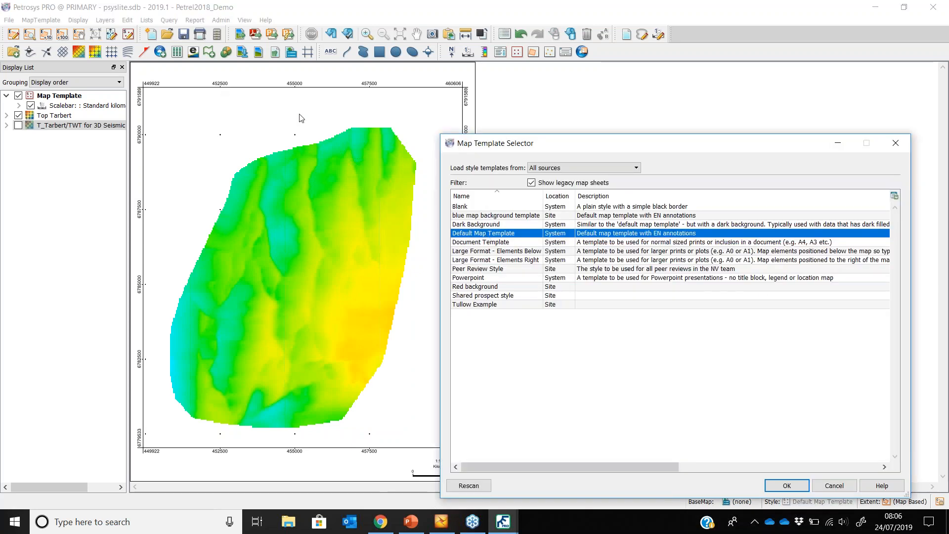
pyautogui.click(483, 278)
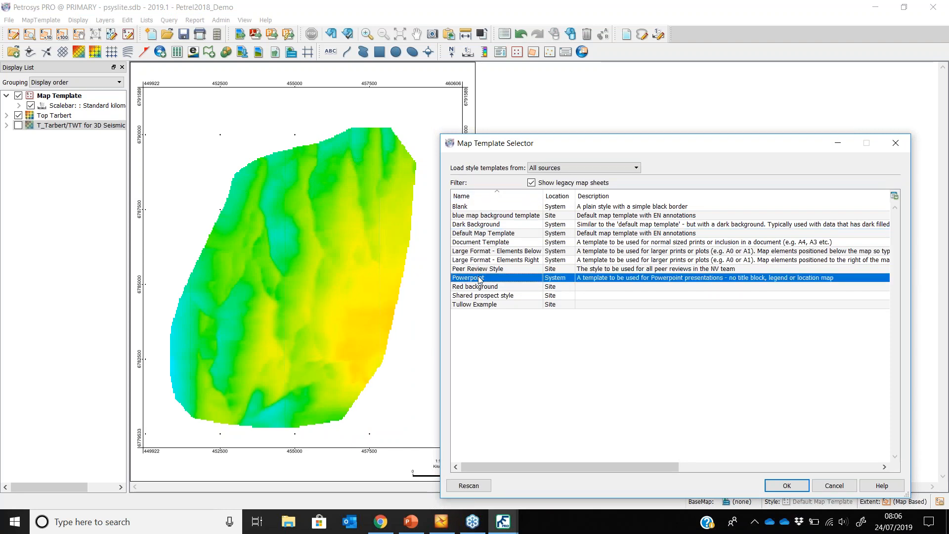
pyautogui.doubleClick(478, 277)
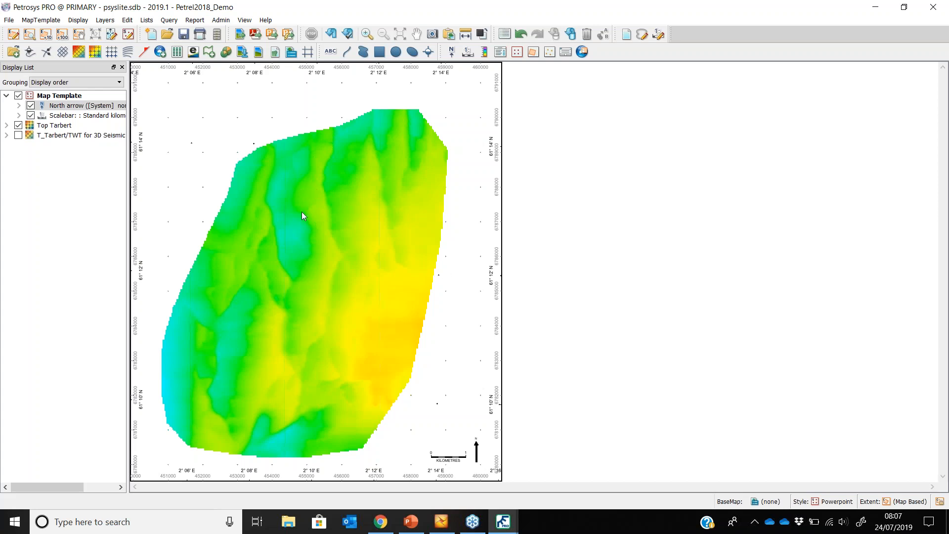
# Apply the Pastel Colours - Inverted gradient to the Top Tarbert grid's colorfill
pyautogui.click(60, 128)
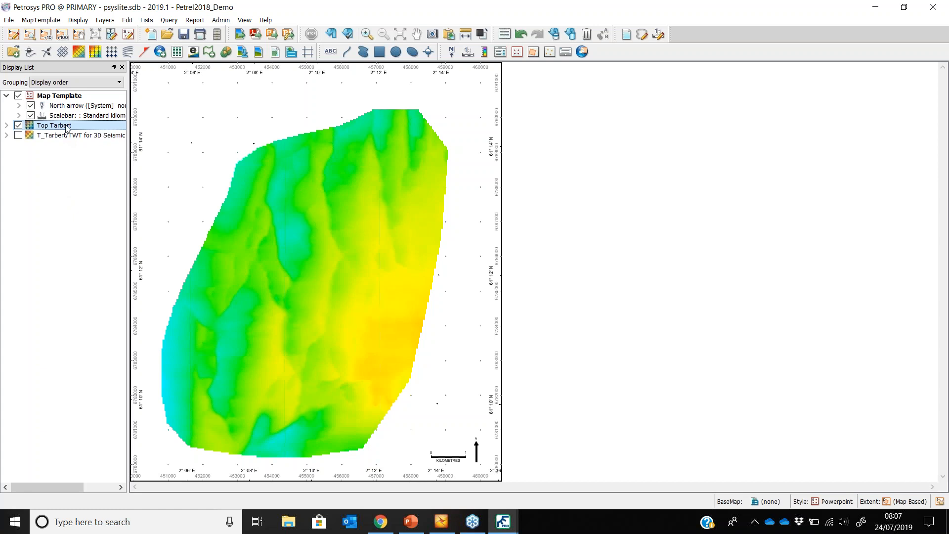
pyautogui.doubleClick(67, 128)
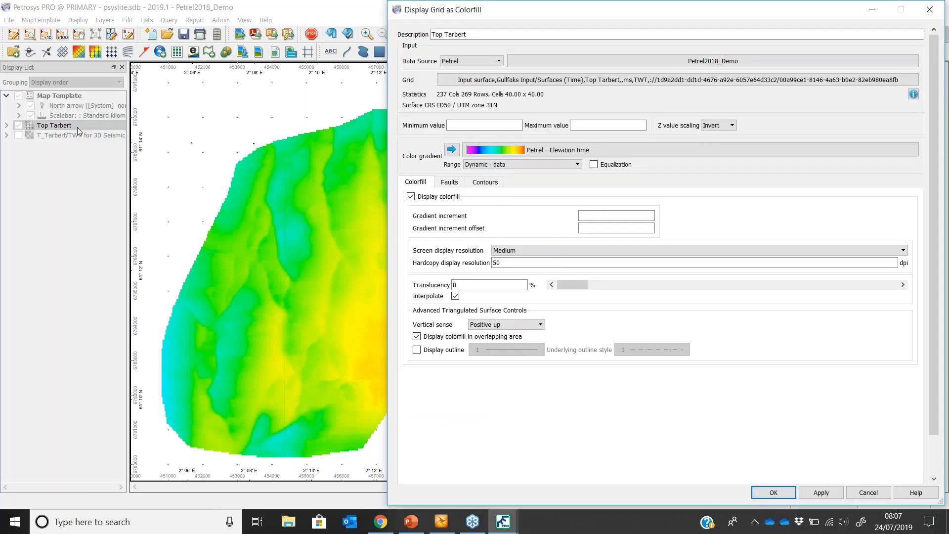
pyautogui.click(568, 152)
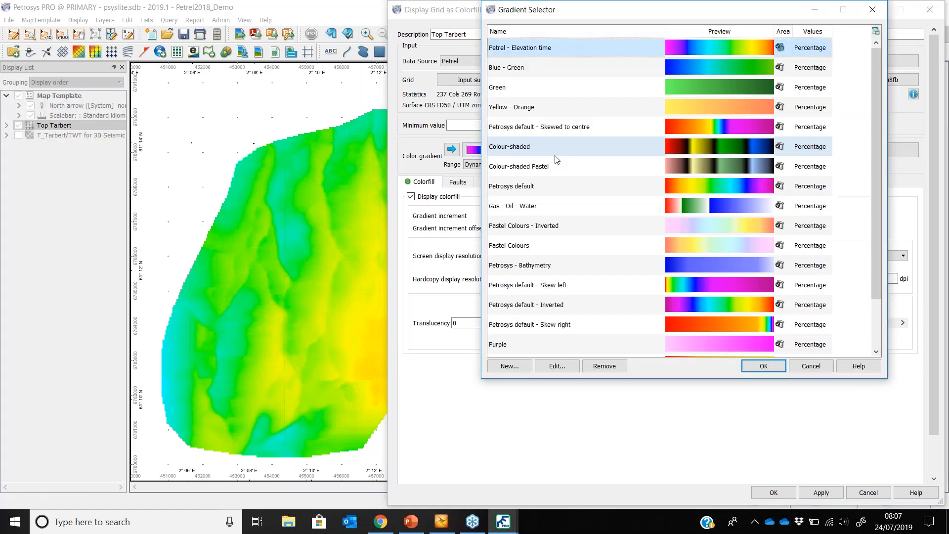
pyautogui.click(576, 227)
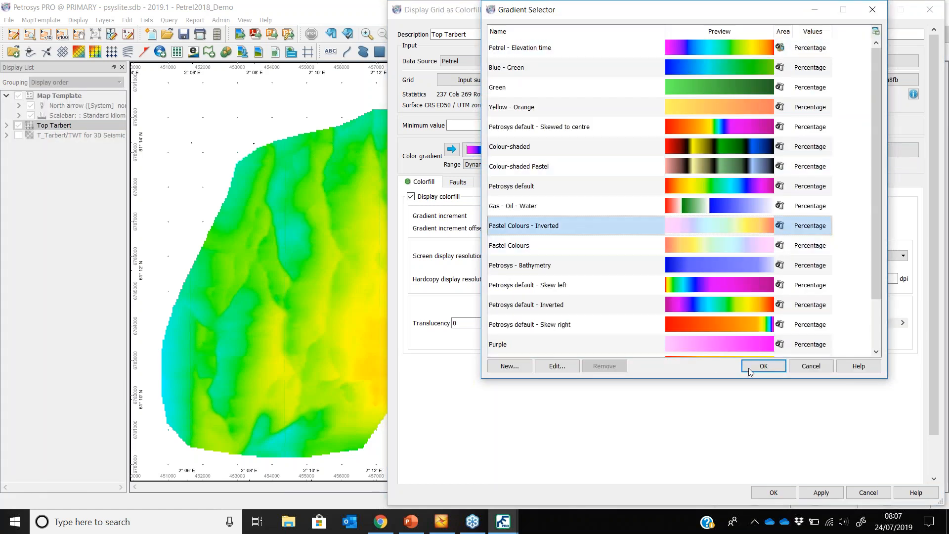
pyautogui.click(764, 366)
pyautogui.click(812, 491)
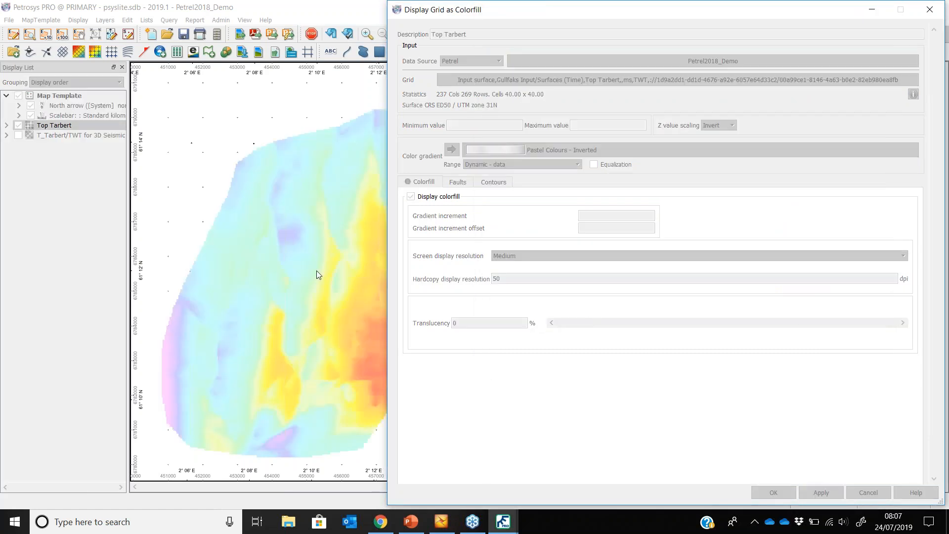
pyautogui.moveTo(552, 19); pyautogui.dragTo(577, 22)
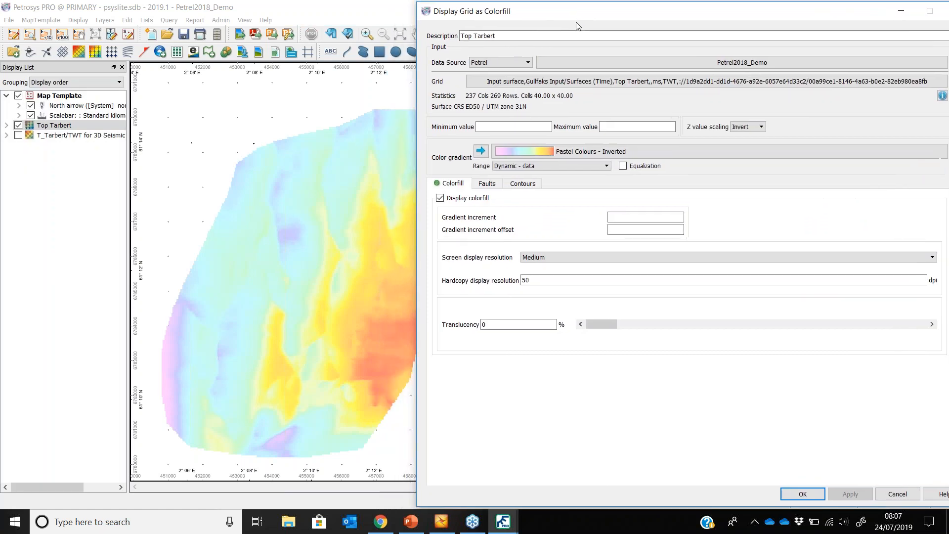
# Review the fault options for the Top Tarbert grid against the Petrel data and turn off the fault display
pyautogui.click(492, 186)
pyautogui.click(517, 186)
pyautogui.click(482, 188)
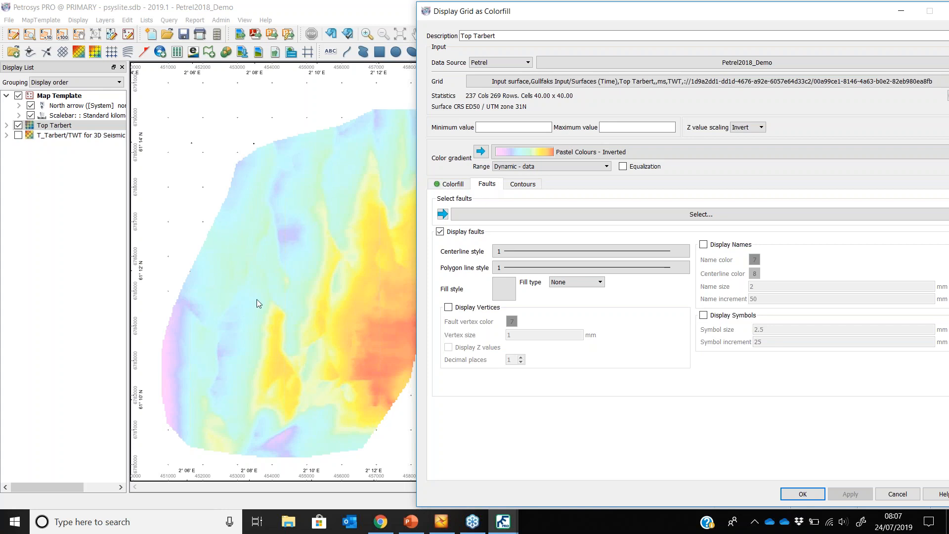
pyautogui.click(441, 520)
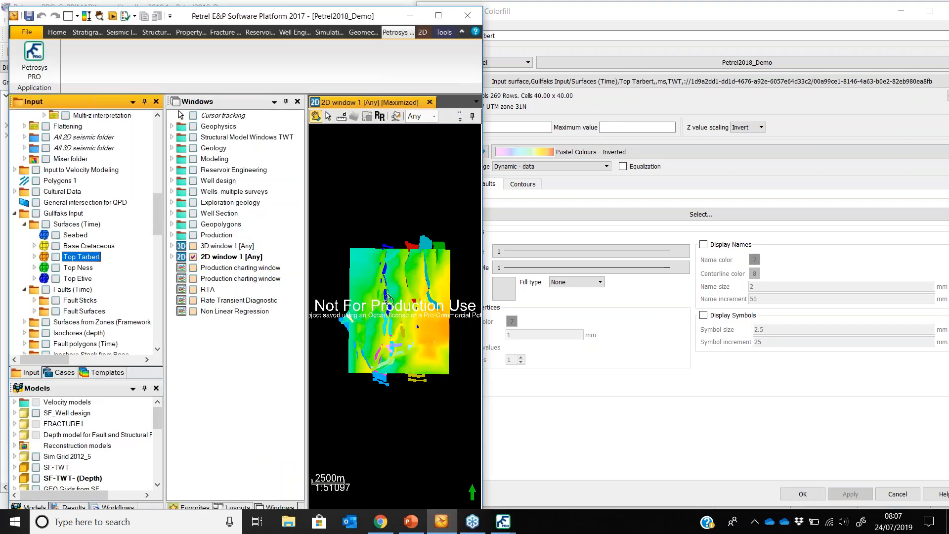
pyautogui.click(411, 19)
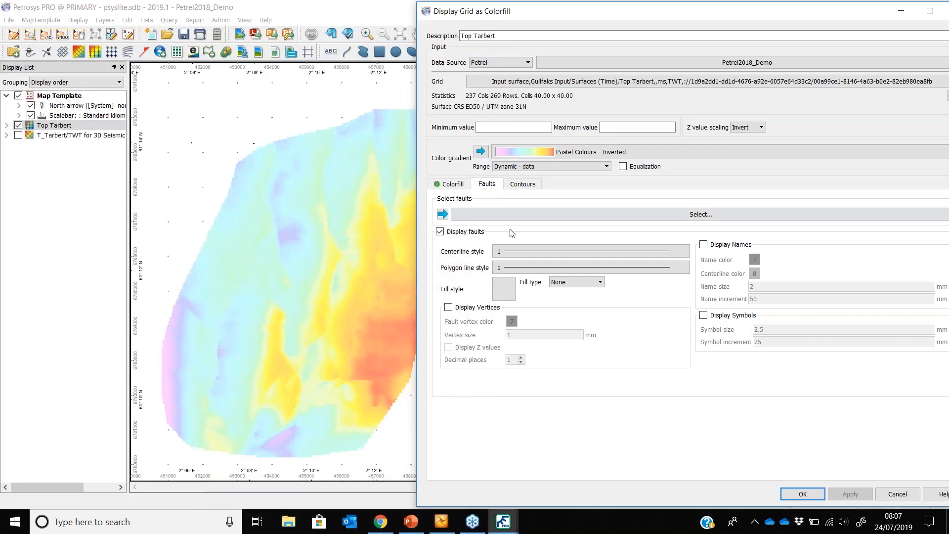
pyautogui.click(478, 230)
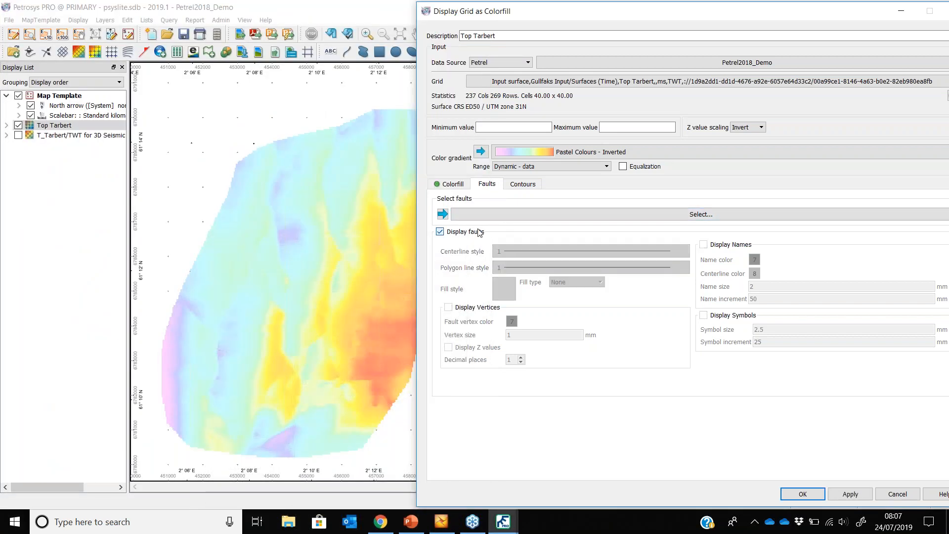
# Enable contours for the Top Tarbert grid with line increments of 20 and 100
pyautogui.click(522, 184)
pyautogui.click(477, 199)
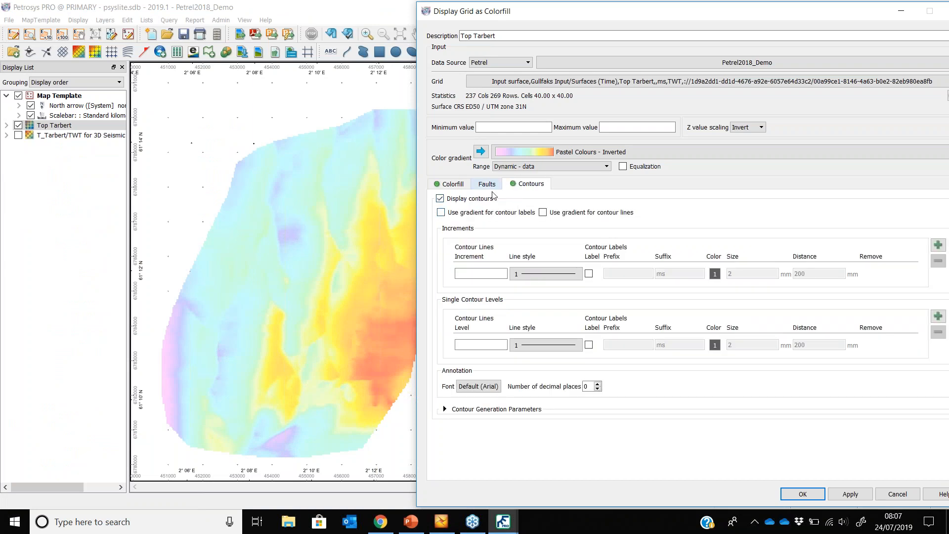
pyautogui.click(496, 274)
pyautogui.write('20')
pyautogui.click(938, 244)
pyautogui.click(499, 287)
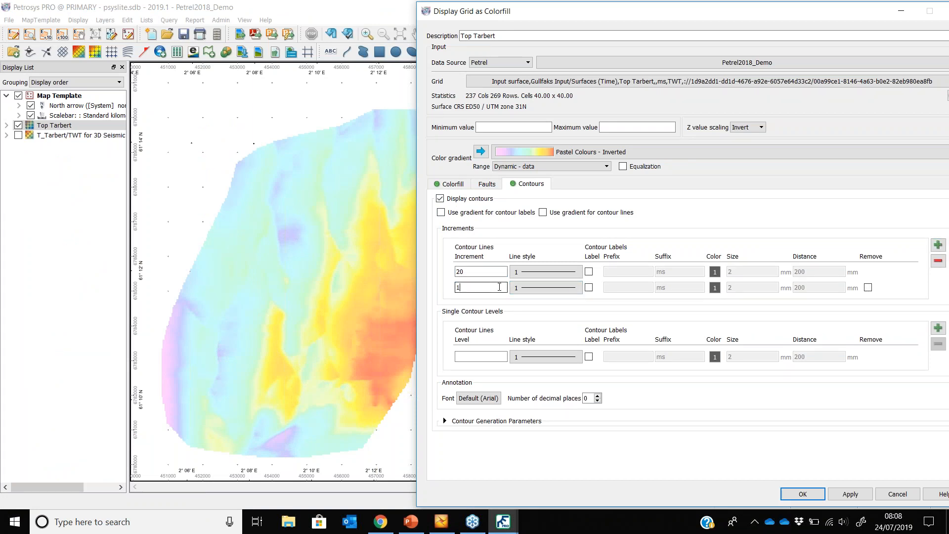
# Give the 100 contours a bolder line and labels of size 5 mm without a suffix, and apply the grid settings
pyautogui.click(546, 287)
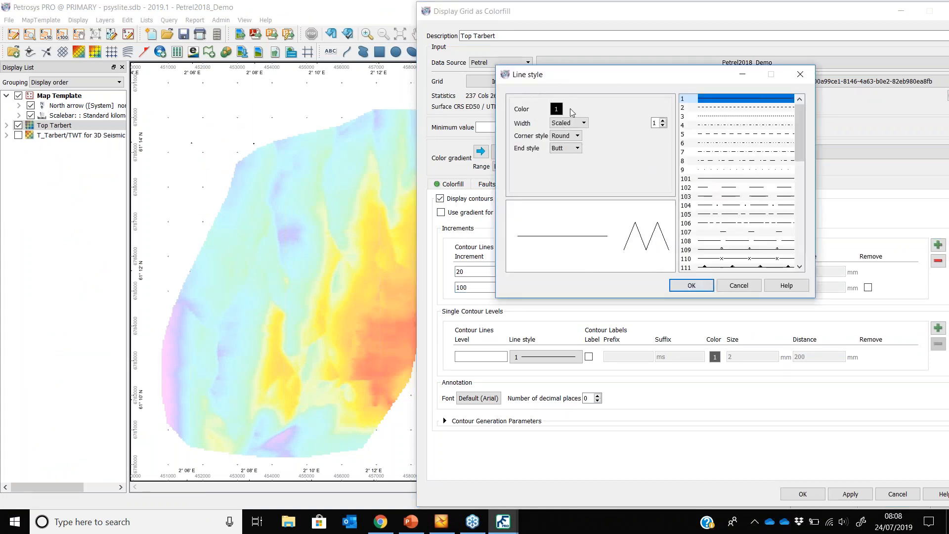
pyautogui.click(691, 285)
pyautogui.click(589, 288)
pyautogui.doubleClick(675, 287)
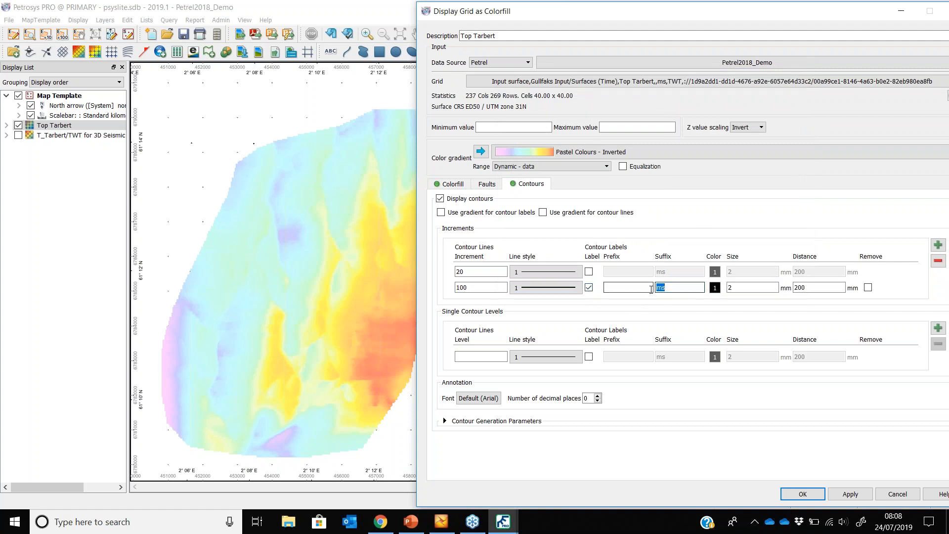
pyautogui.press('BackSpace')
pyautogui.doubleClick(757, 289)
pyautogui.write('5')
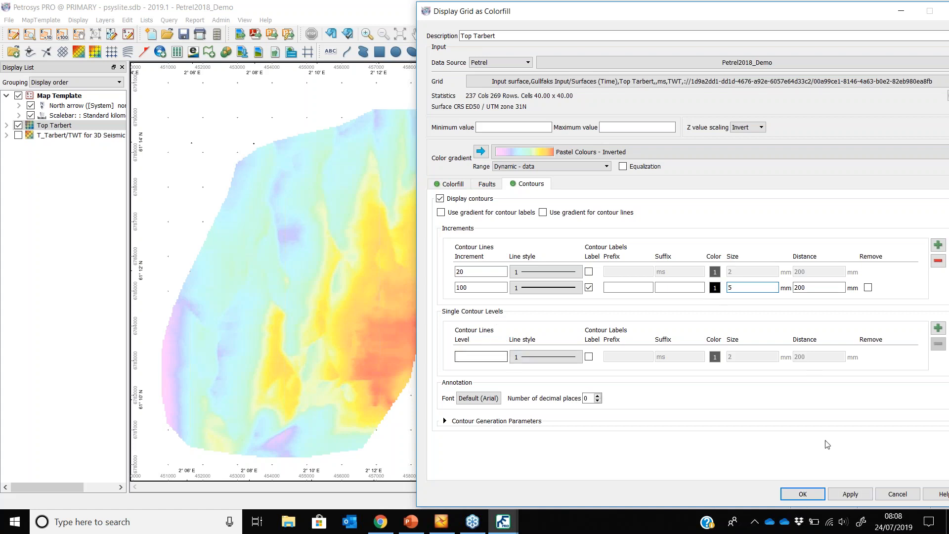
pyautogui.click(802, 494)
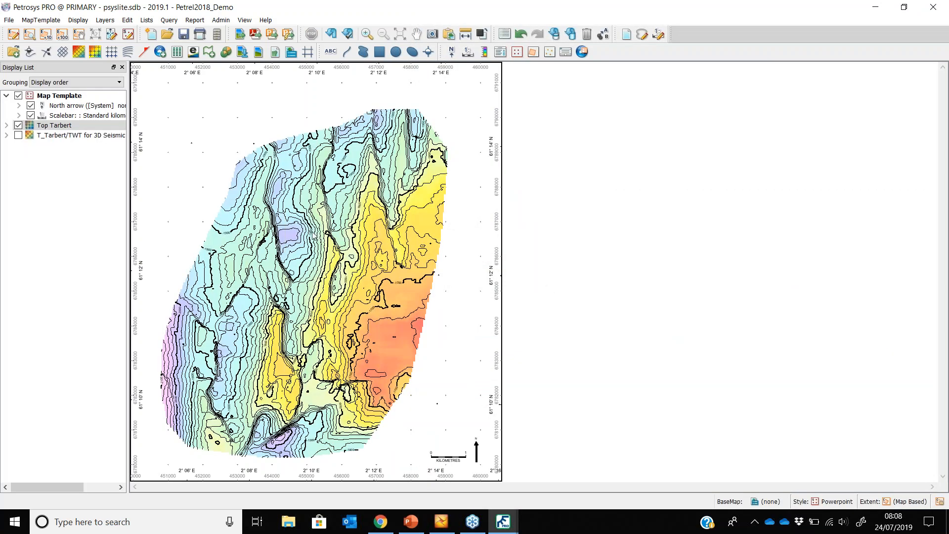
# Examine the contour lines and -1700 to -2000 labels up close in the centre of the Top Tarbert map
pyautogui.scroll(1, 483, 258)
pyautogui.scroll(1, 483, 258)
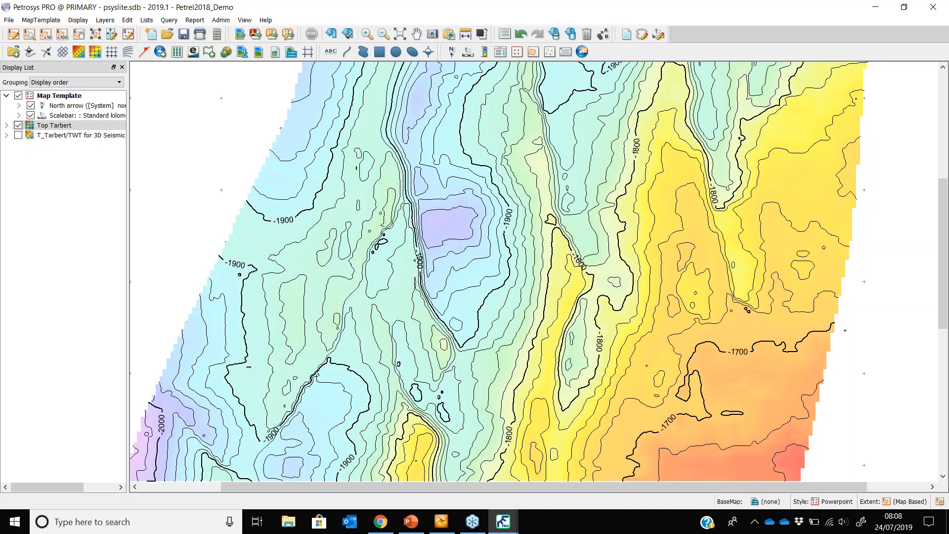
pyautogui.scroll(1, 472, 199)
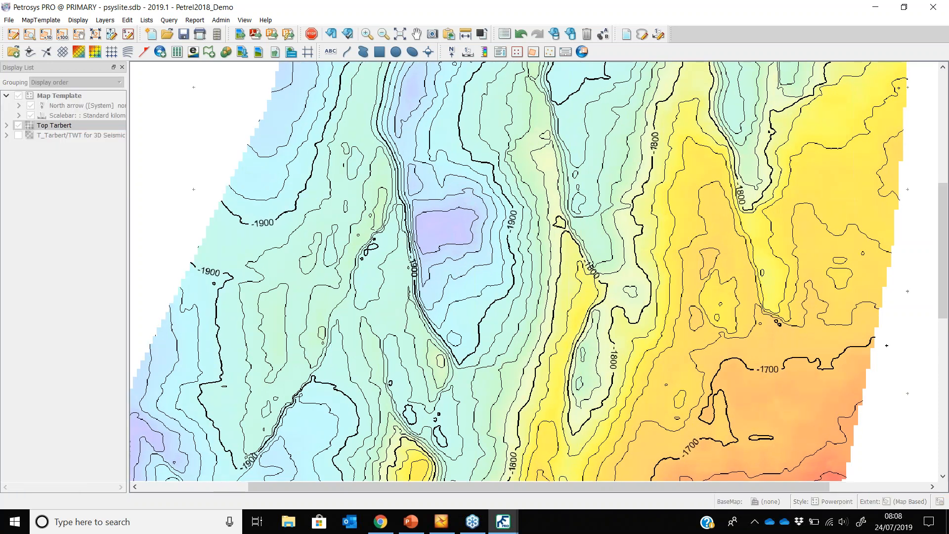
pyautogui.scroll(1, 472, 213)
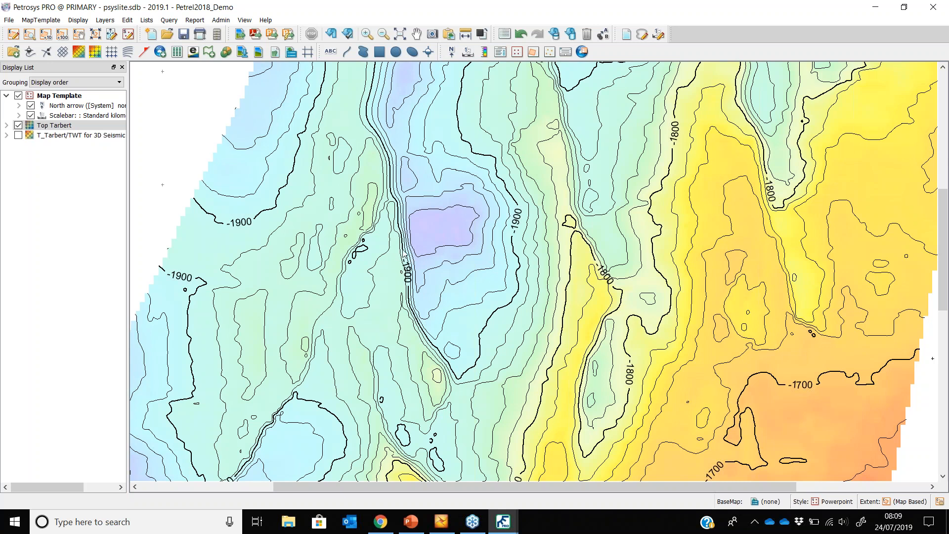
# Switch to the PowerPoint presentation, show the Grid Data agenda slide, and return to the Petrosys map
pyautogui.click(411, 521)
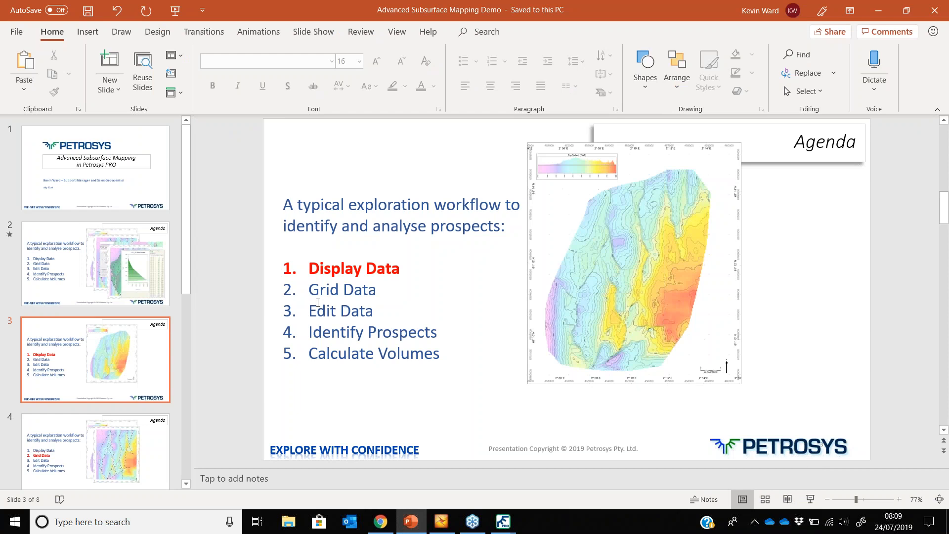
pyautogui.scroll(-1, 326, 292)
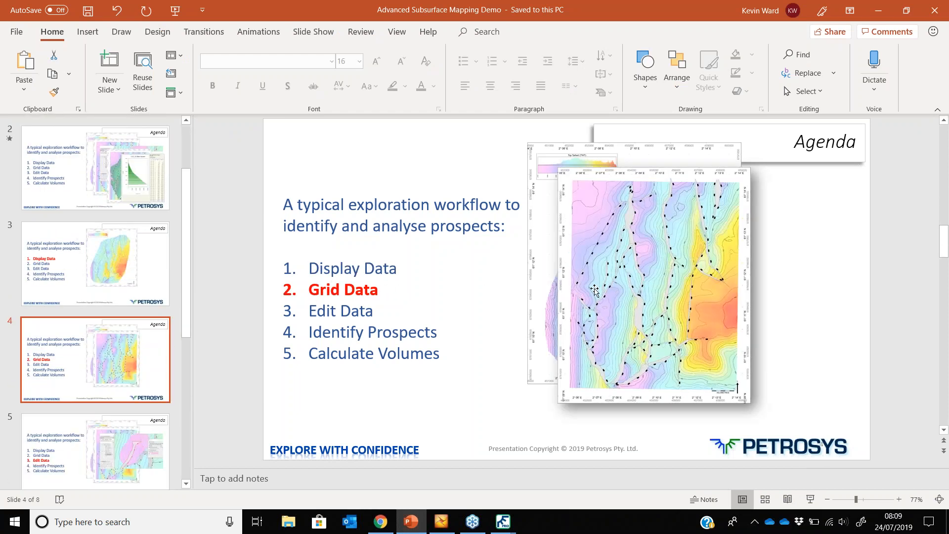
pyautogui.click(882, 11)
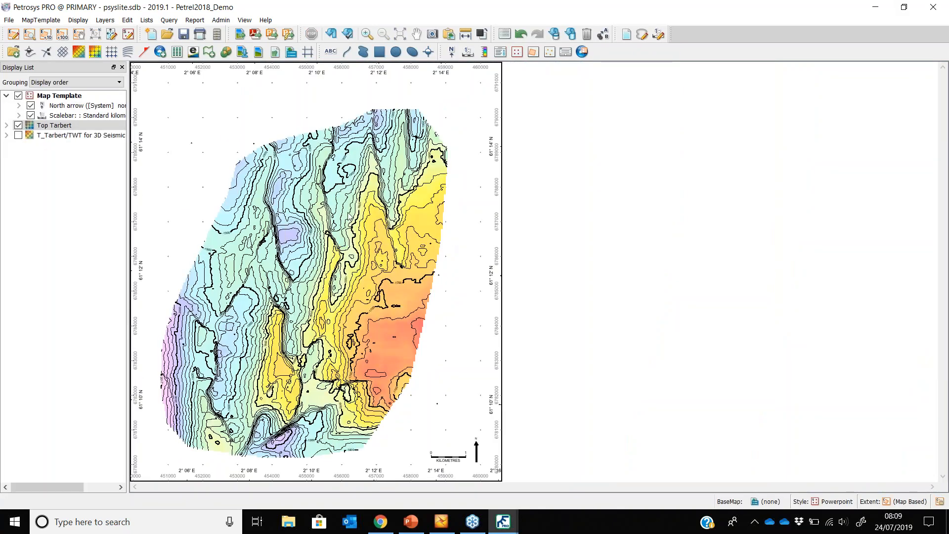
# Open Surface Modeling from the Petrosys PRO launcher and start a create-grid task with the output grid Top Tarbert TWT
pyautogui.click(526, 445)
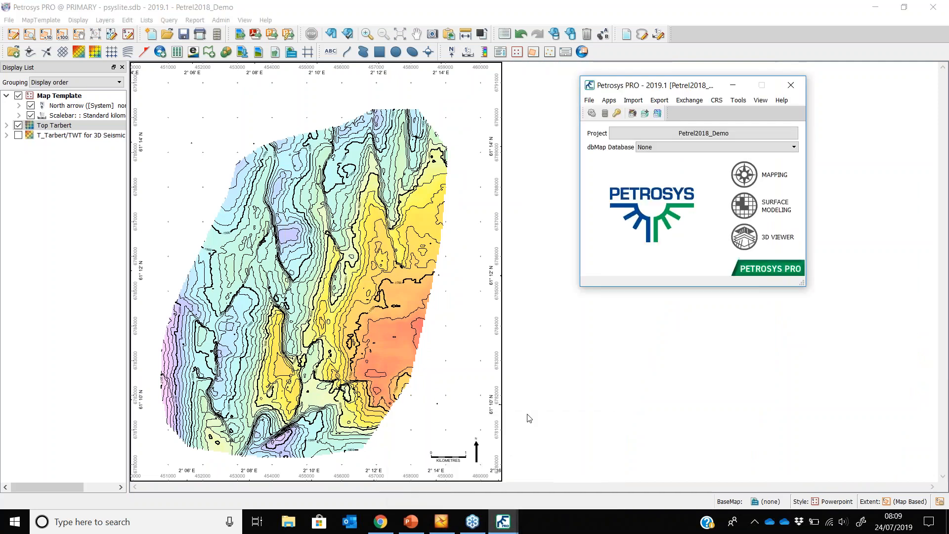
pyautogui.click(762, 216)
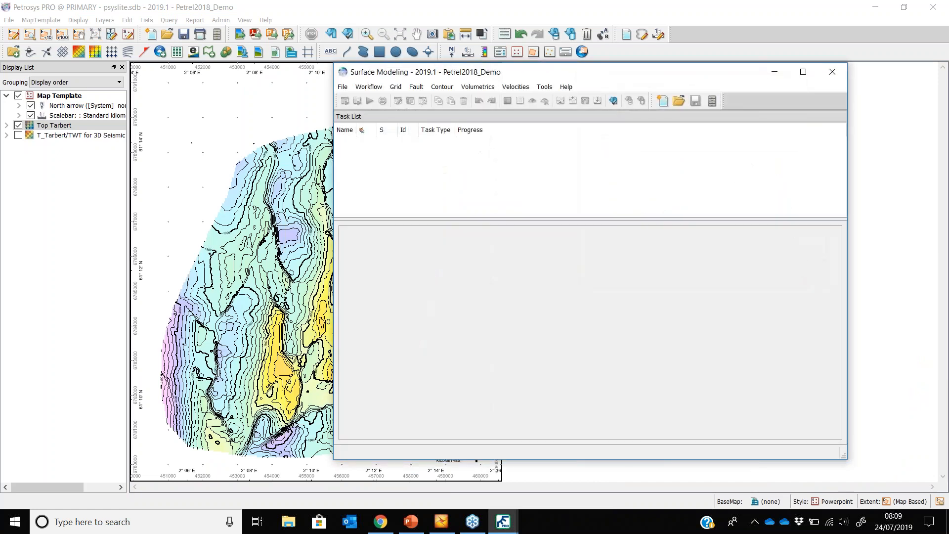
pyautogui.click(399, 87)
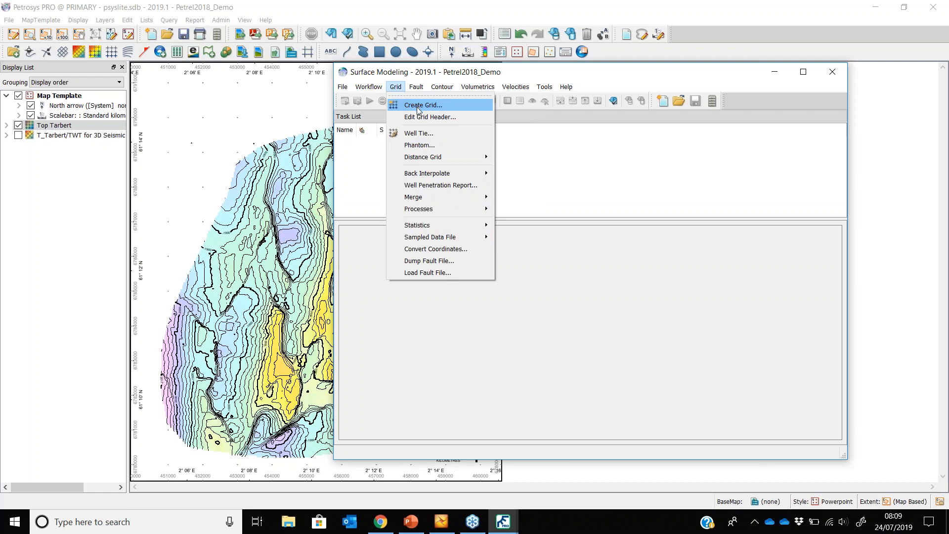
pyautogui.click(418, 105)
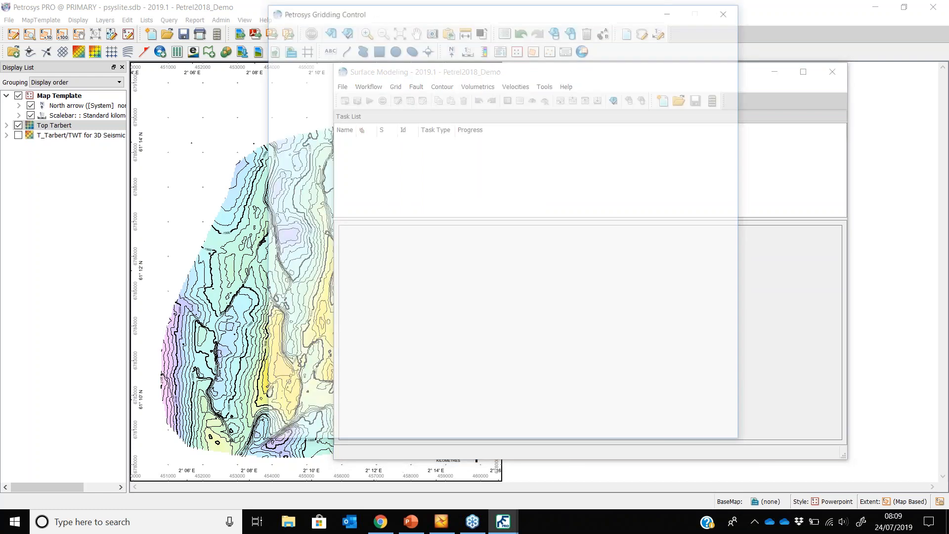
pyautogui.click(434, 47)
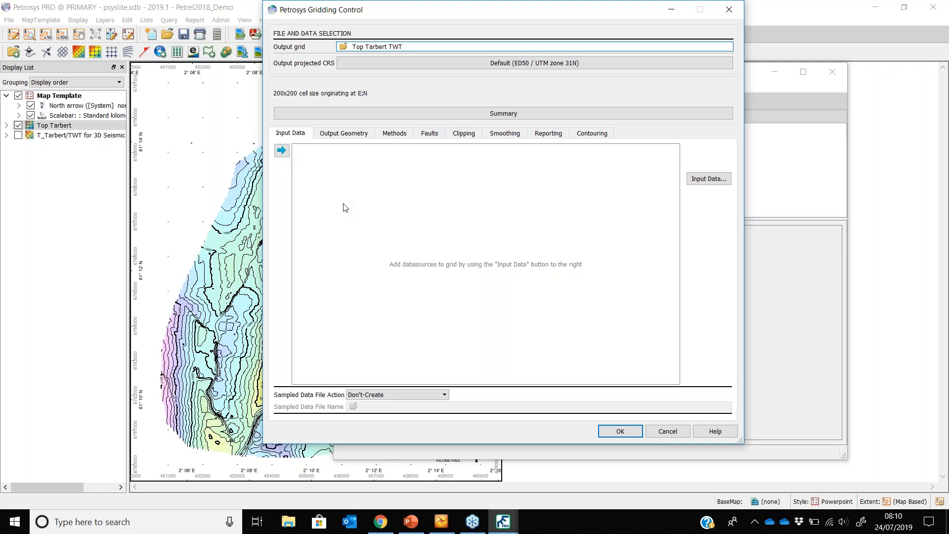
# Select the T_Tarbert TWT horizon of the 3D Seismic Data survey in Petrel and load it as the gridding input data
pyautogui.click(442, 521)
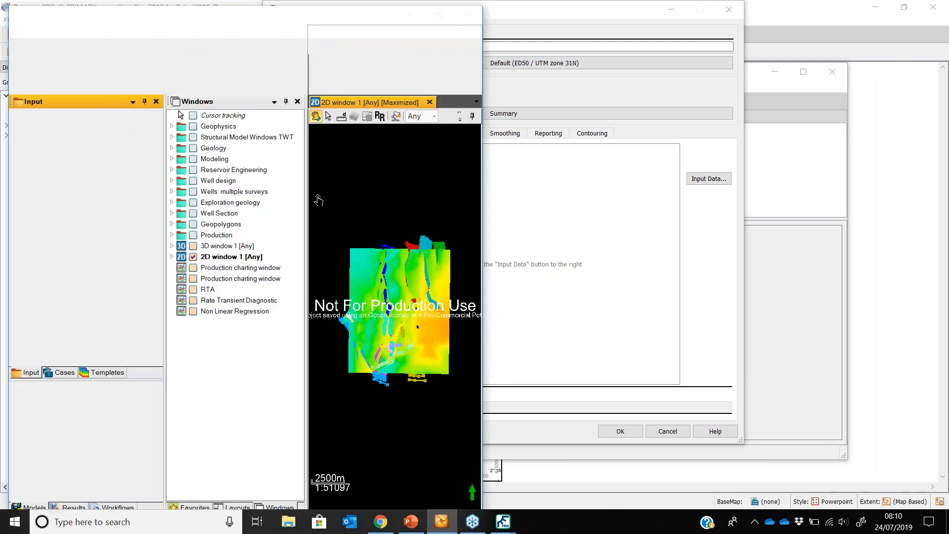
pyautogui.moveTo(154, 219); pyautogui.dragTo(158, 154)
pyautogui.click(112, 268)
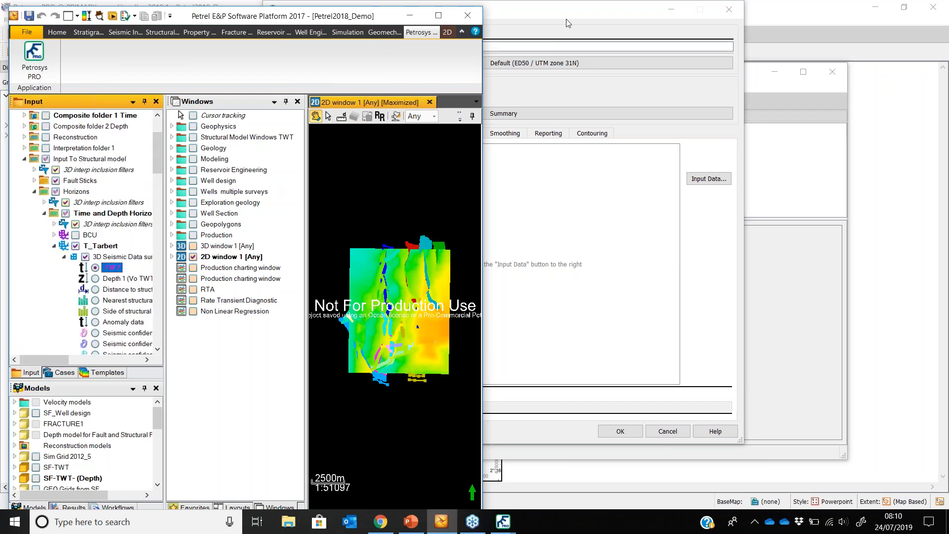
pyautogui.click(568, 23)
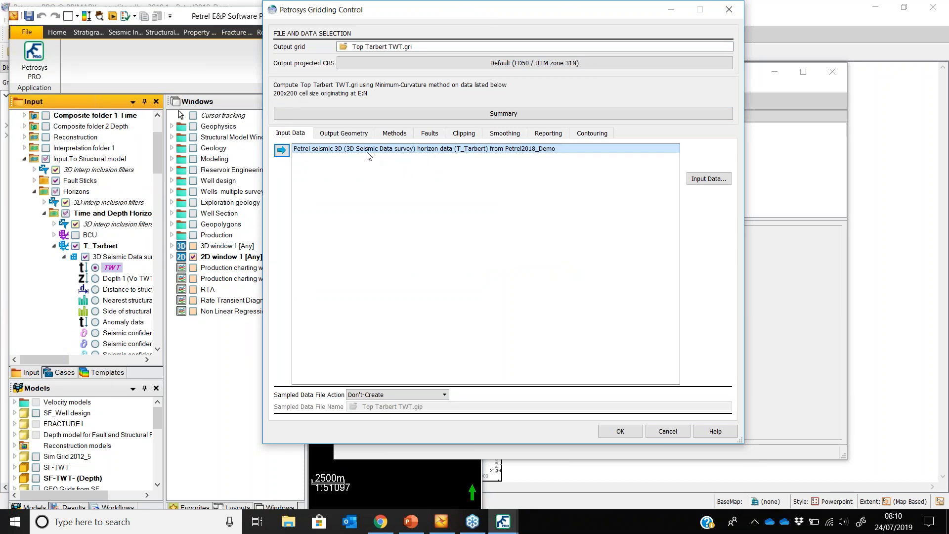
# Define the output geometry from the Petrel project Petrel2018_Demo, using the 3D Seismic Data survey as area of interest
pyautogui.click(349, 134)
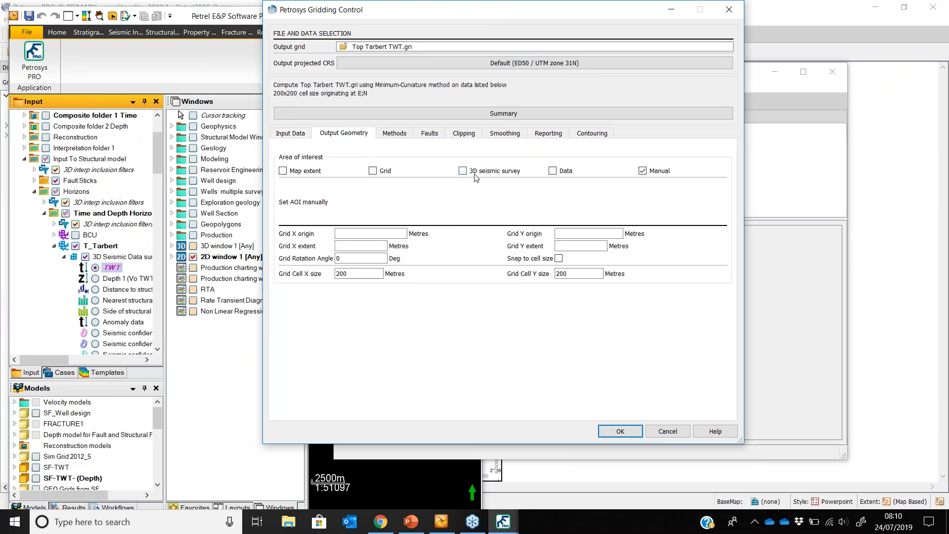
pyautogui.click(385, 187)
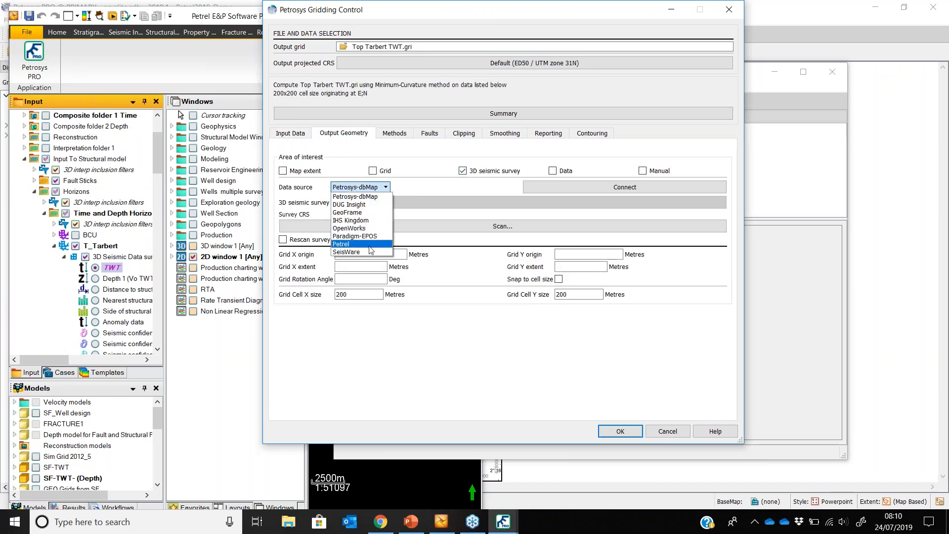
pyautogui.click(353, 250)
pyautogui.click(549, 187)
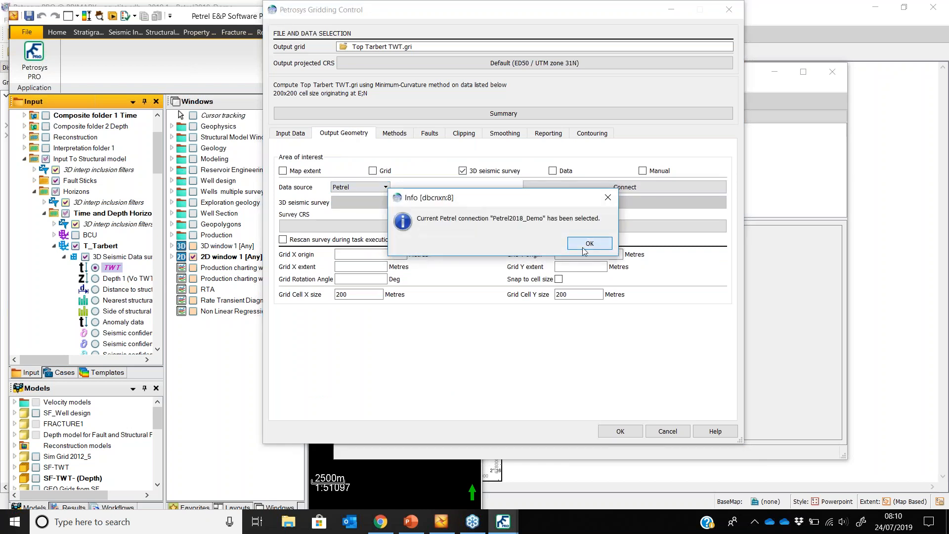
pyautogui.press('Return')
pyautogui.click(445, 165)
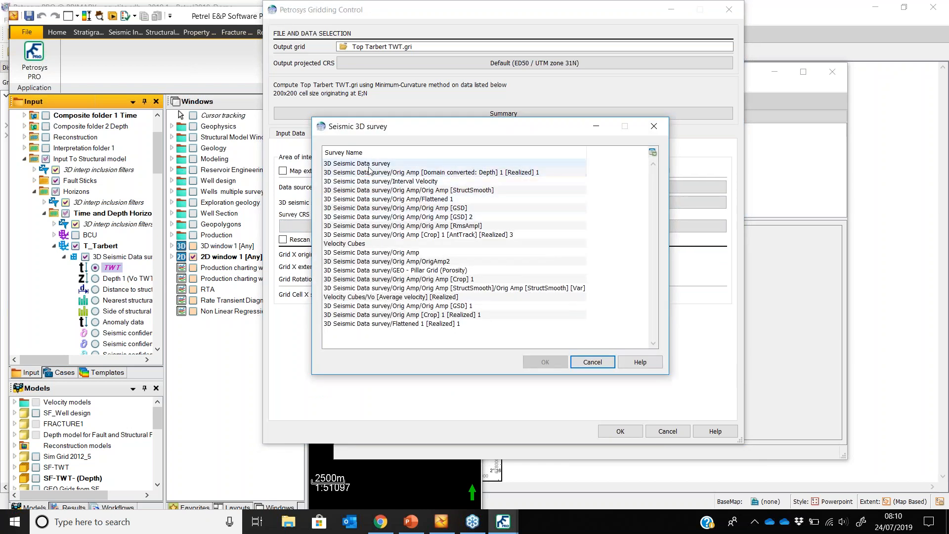
pyautogui.click(545, 362)
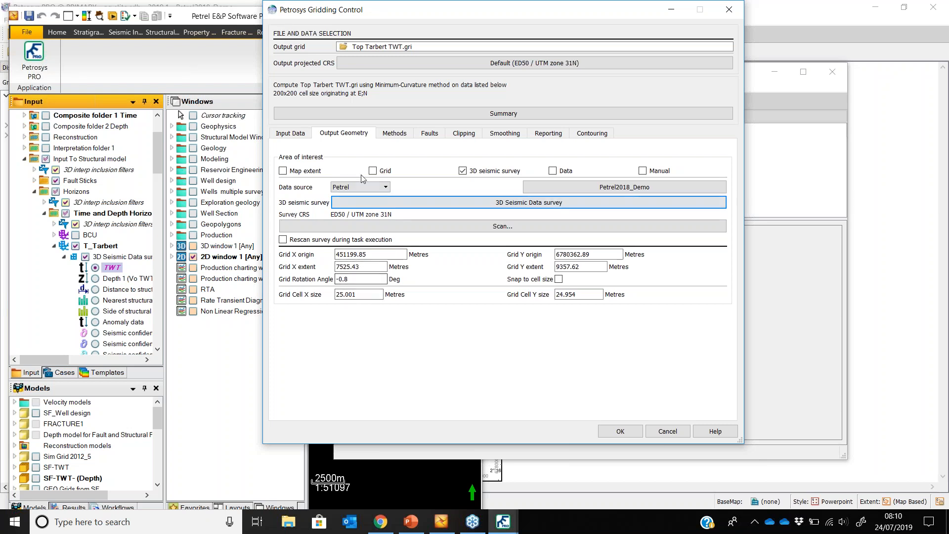
# Review the available gridding operations, the gridding algorithms and the reporting options, keeping Standard gridding with Minimum-Curvature
pyautogui.click(398, 134)
pyautogui.click(387, 150)
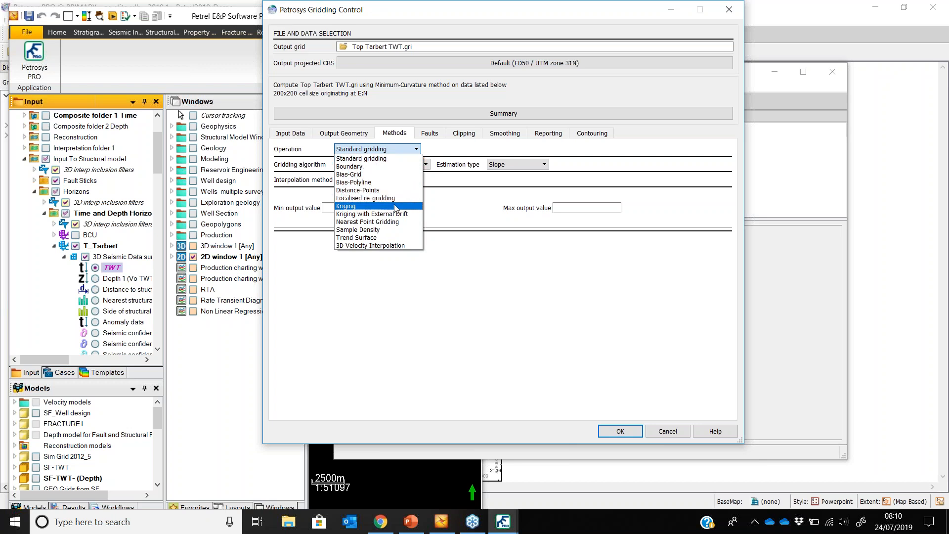
pyautogui.click(385, 153)
pyautogui.click(395, 165)
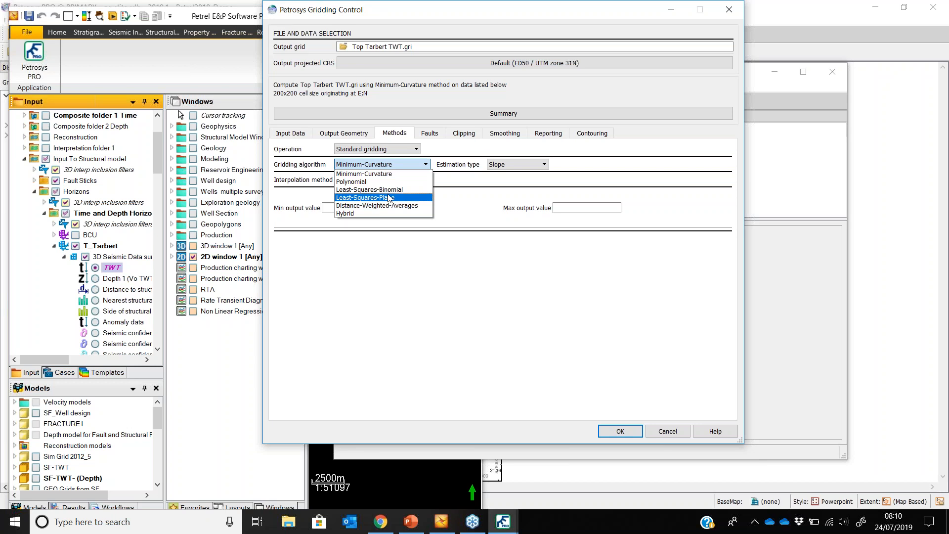
pyautogui.click(392, 166)
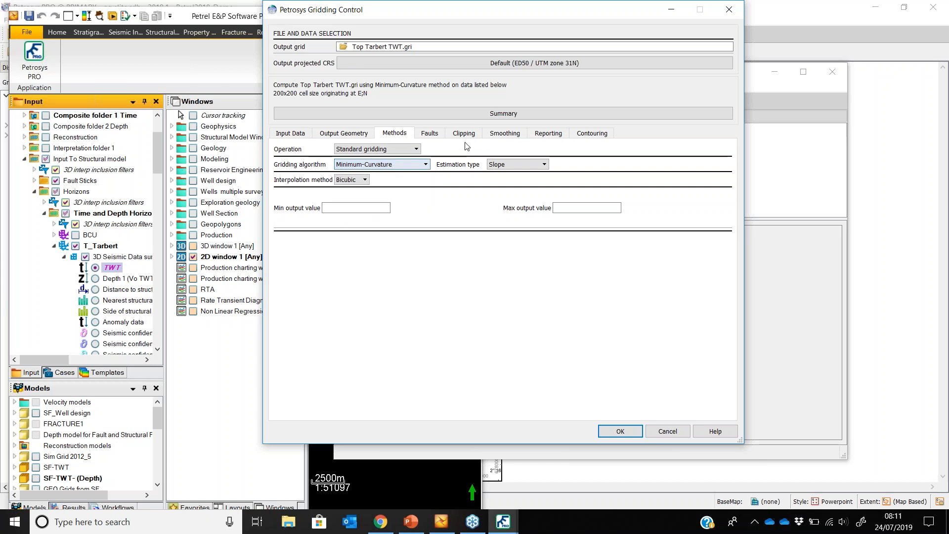
pyautogui.click(538, 136)
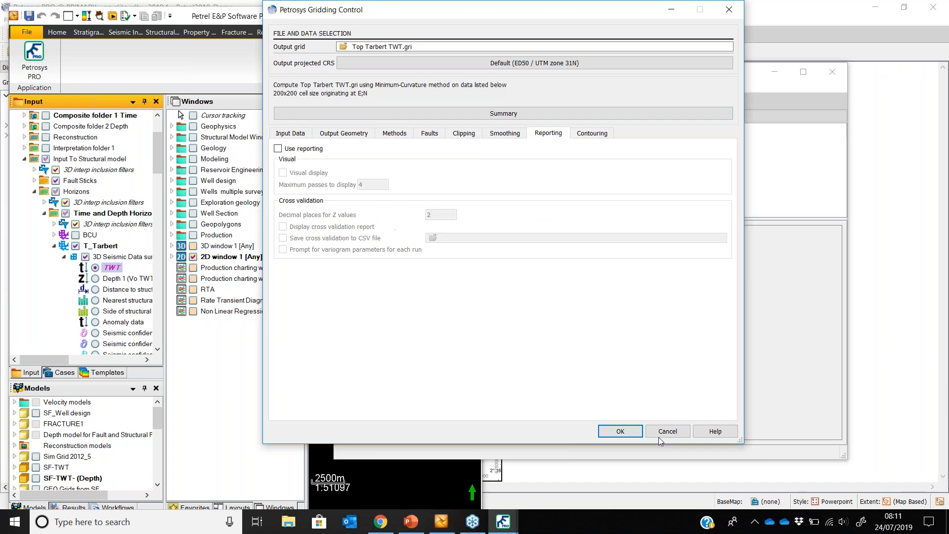
pyautogui.click(392, 134)
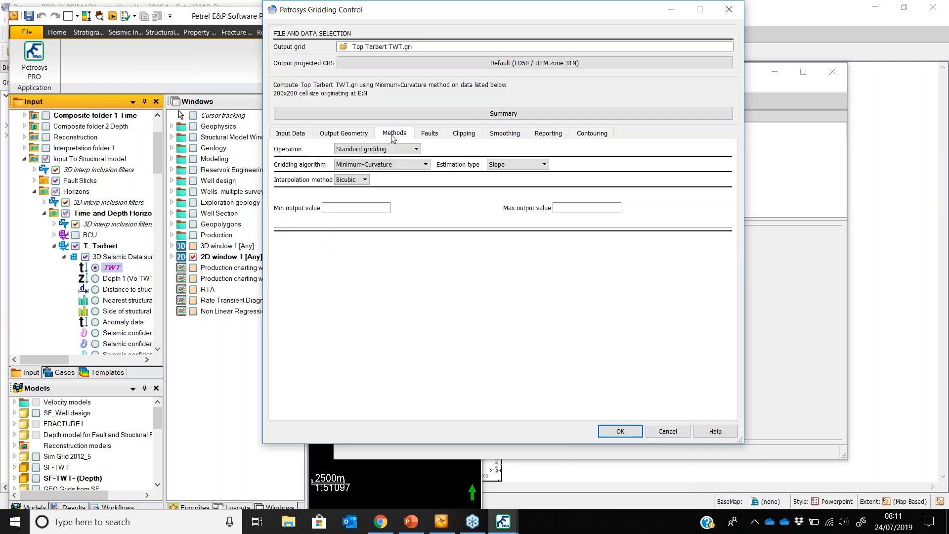
# Enable fault data of type Fault sticks and load the surfaces from the Petrel Fault Sticks folder
pyautogui.click(440, 134)
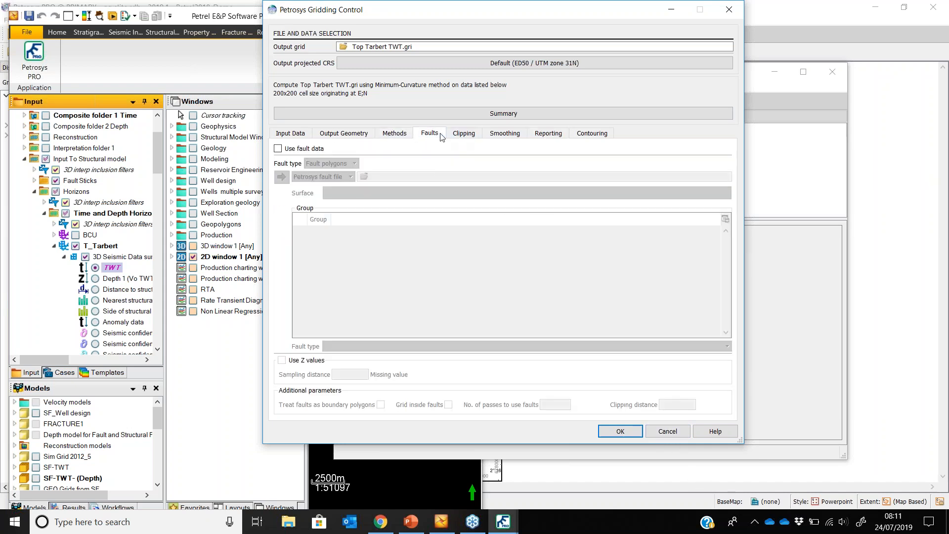
pyautogui.click(312, 148)
pyautogui.click(328, 164)
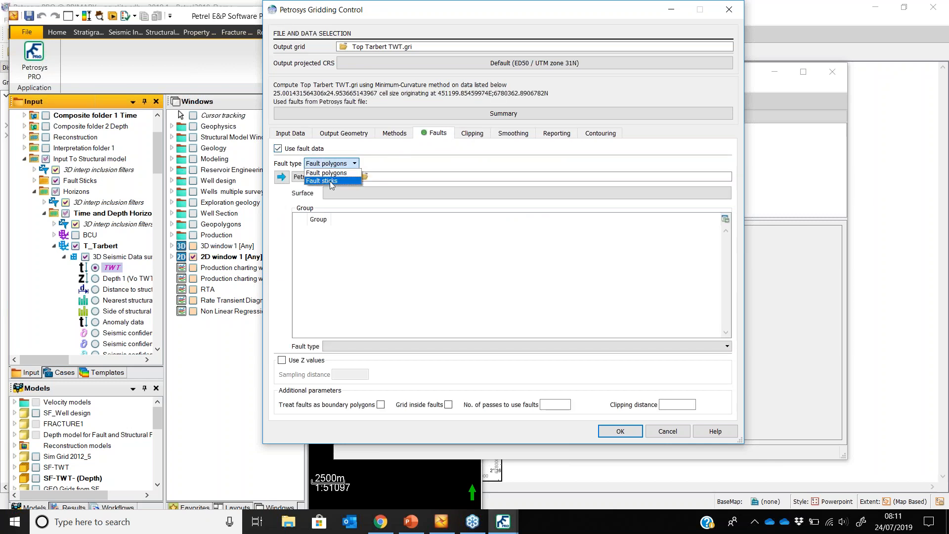
pyautogui.click(329, 181)
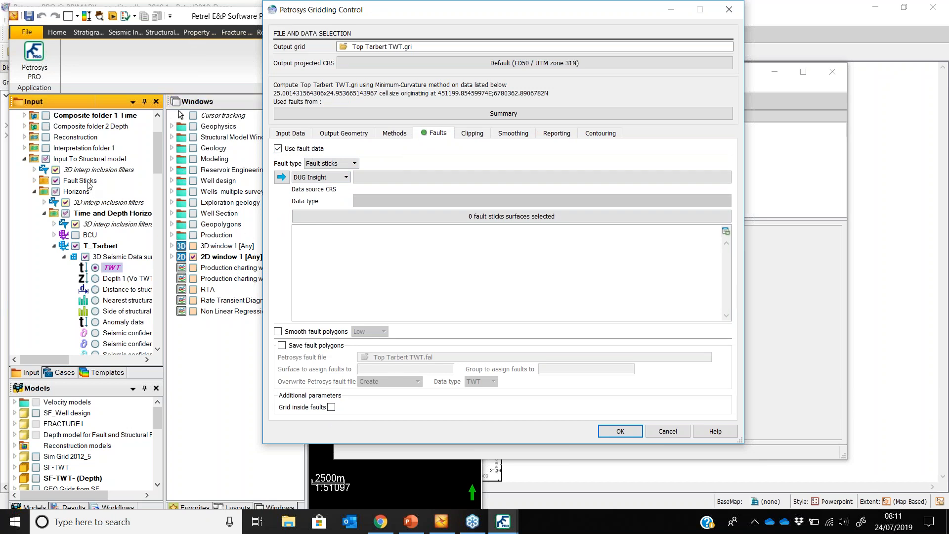
pyautogui.click(85, 182)
pyautogui.click(601, 10)
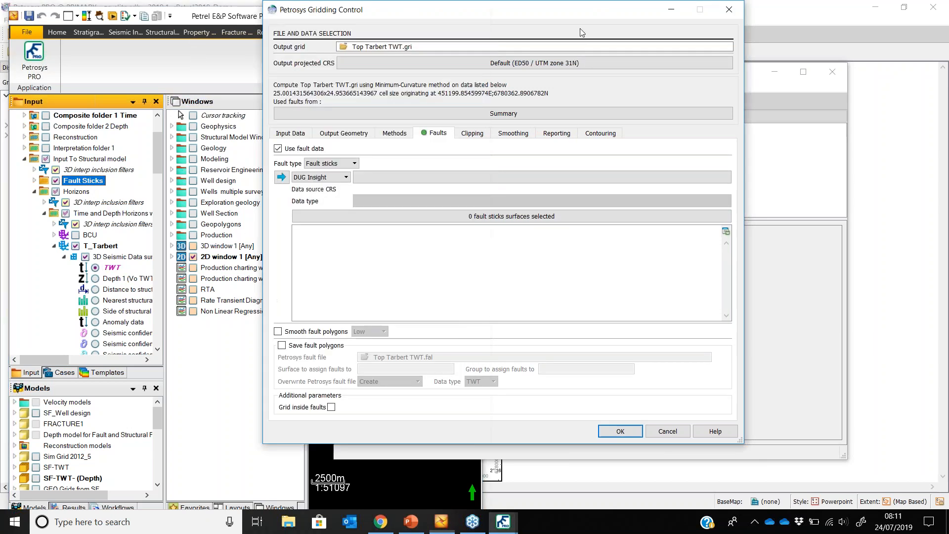
pyautogui.click(281, 177)
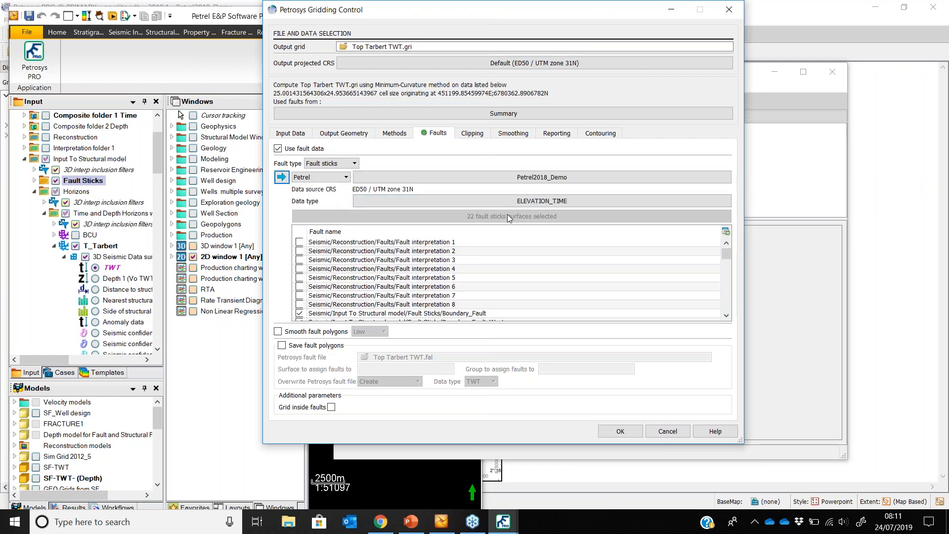
pyautogui.scroll(-3, 378, 267)
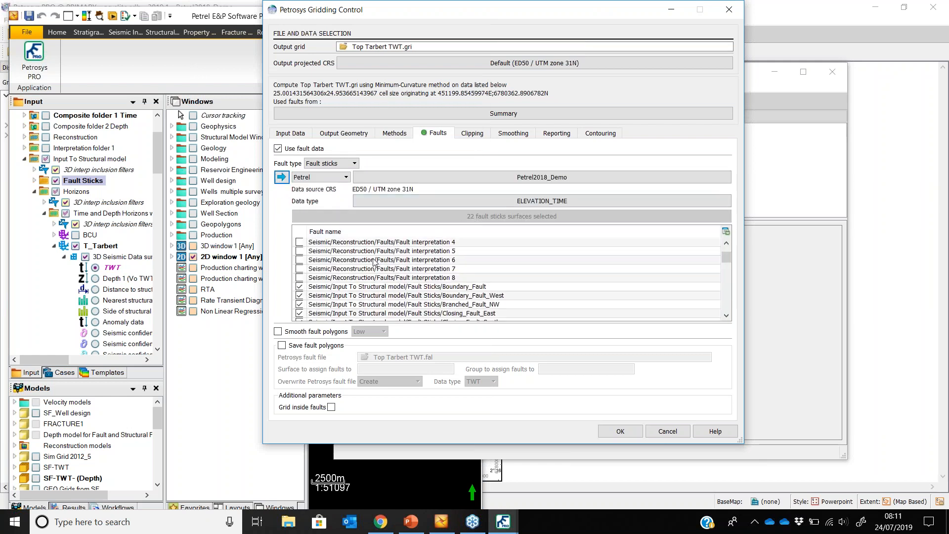
# Set Medium fault polygon smoothing, save the polygons to Top Tarbert TWT.fal, enable gridding inside faults, and run the grid task
pyautogui.click(278, 331)
pyautogui.click(369, 331)
pyautogui.click(365, 346)
pyautogui.click(334, 346)
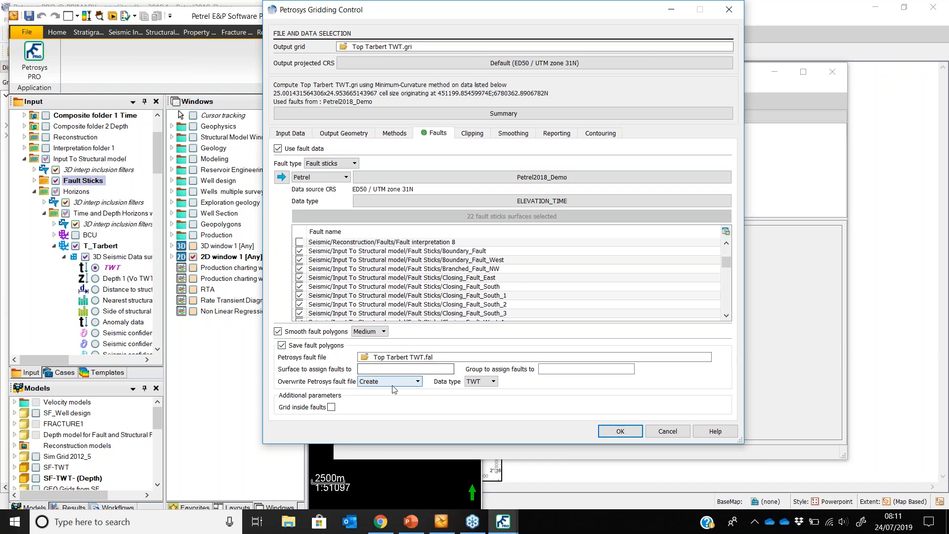
pyautogui.click(331, 407)
pyautogui.click(617, 431)
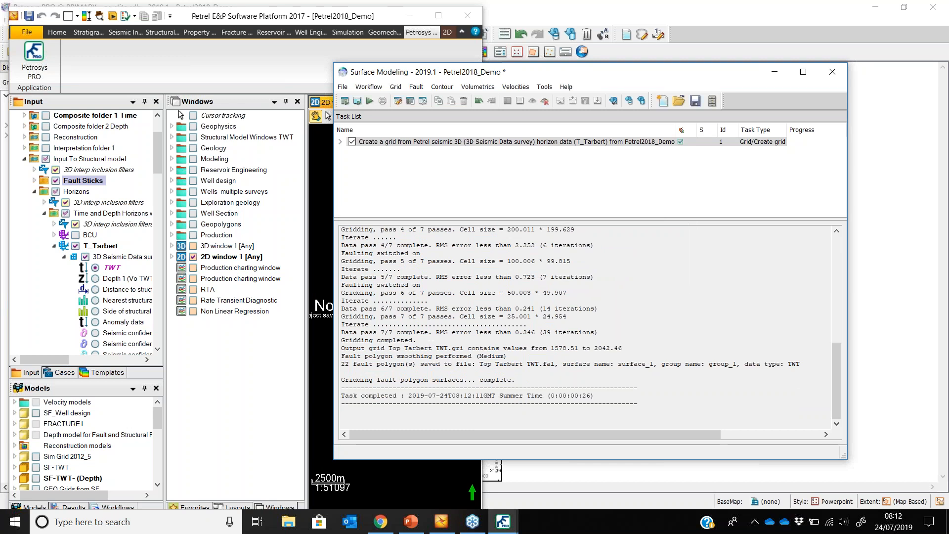
# Set up a grid colorfill display sourced from the Petrosys grid file Top Tarbert TWT.gri
pyautogui.click(680, 11)
pyautogui.doubleClick(52, 125)
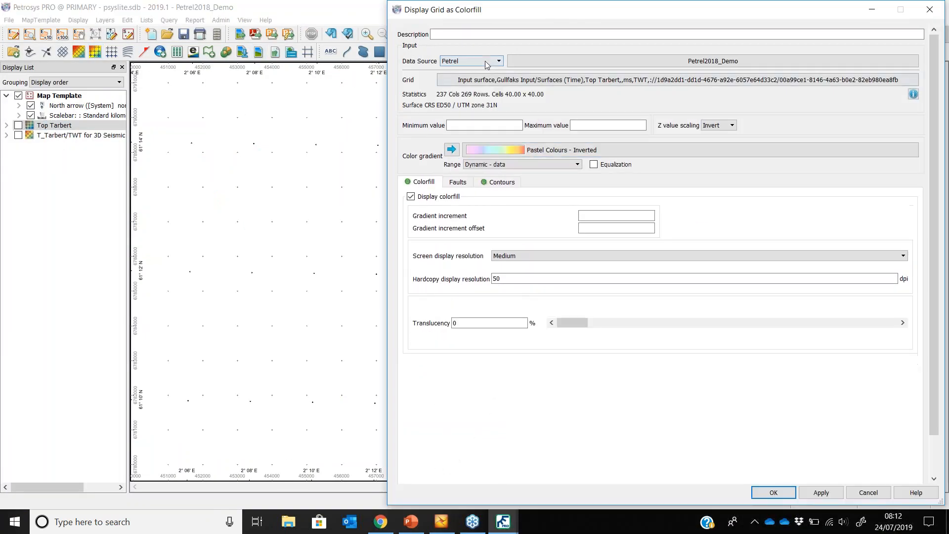
pyautogui.click(489, 61)
pyautogui.click(488, 72)
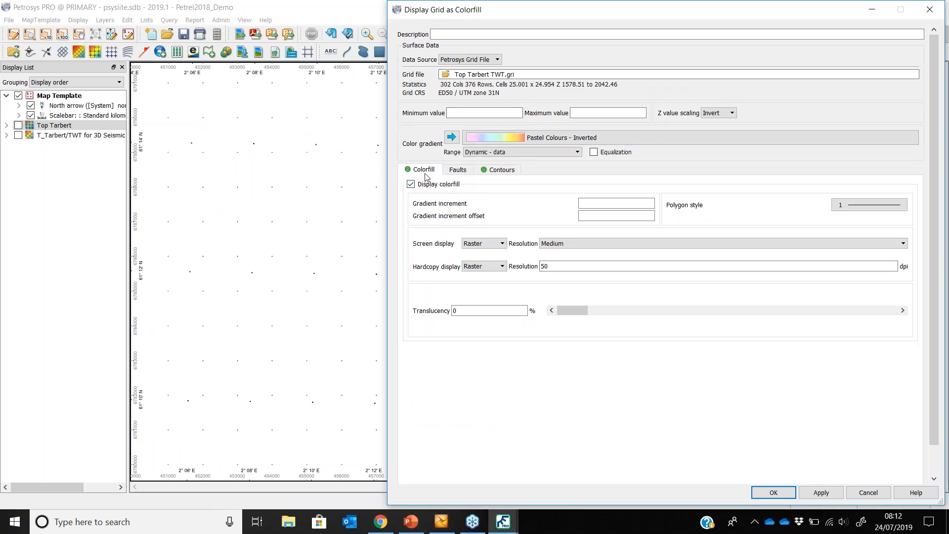
# Define contour increments of 20 and 100, with a thicker line style and labels on the 100 contours
pyautogui.click(499, 170)
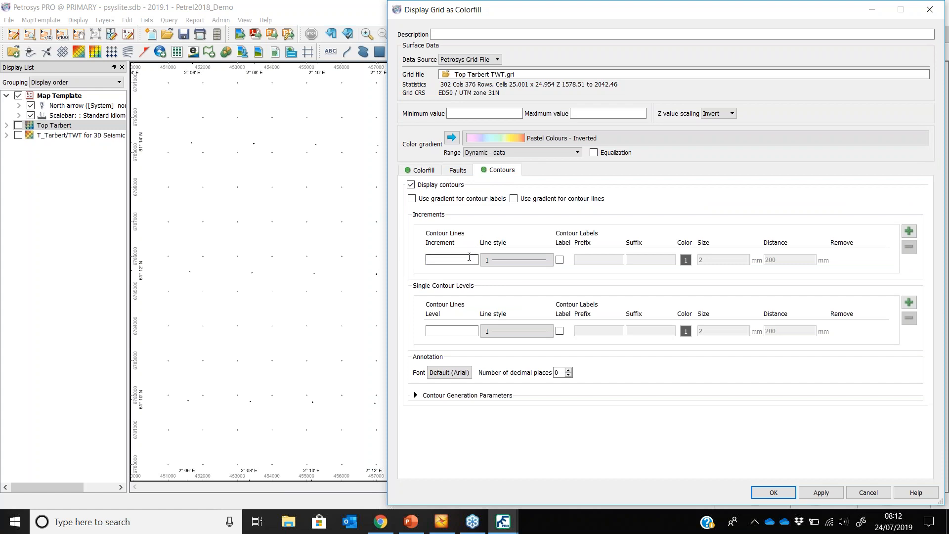
pyautogui.click(909, 231)
pyautogui.click(467, 274)
pyautogui.write('100')
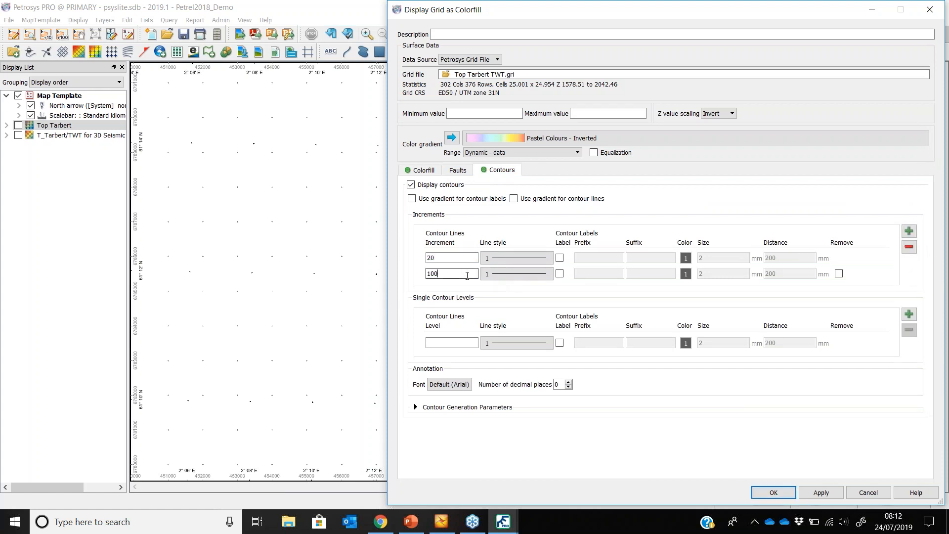
pyautogui.click(516, 274)
pyautogui.click(633, 119)
pyautogui.click(662, 284)
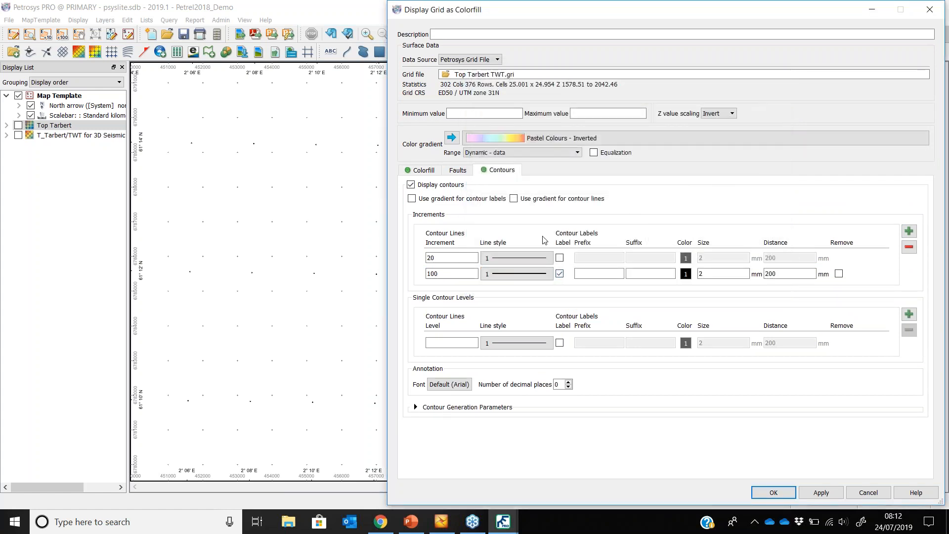
# Enable the fault display for the grid and give the fault polygons a solid fill in color 13
pyautogui.click(457, 170)
pyautogui.click(444, 185)
pyautogui.click(443, 187)
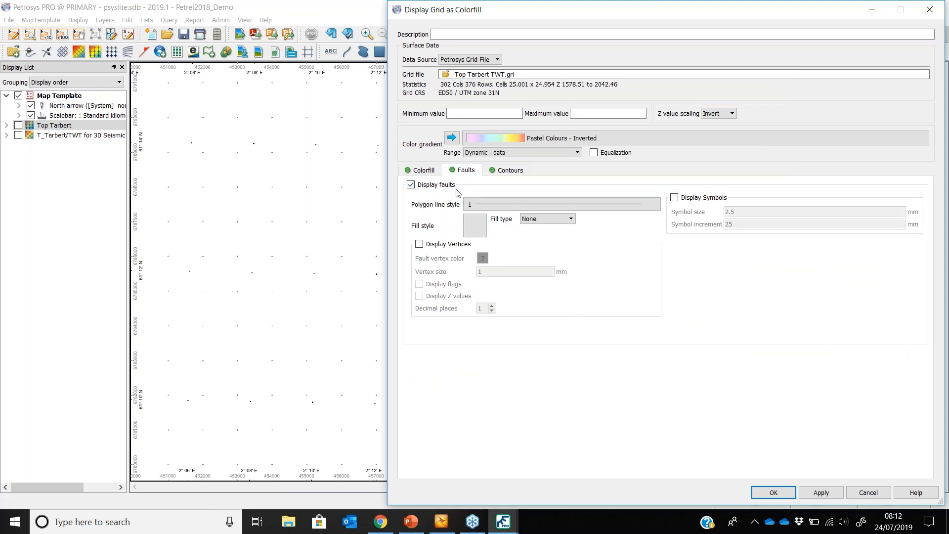
pyautogui.click(474, 225)
pyautogui.click(484, 56)
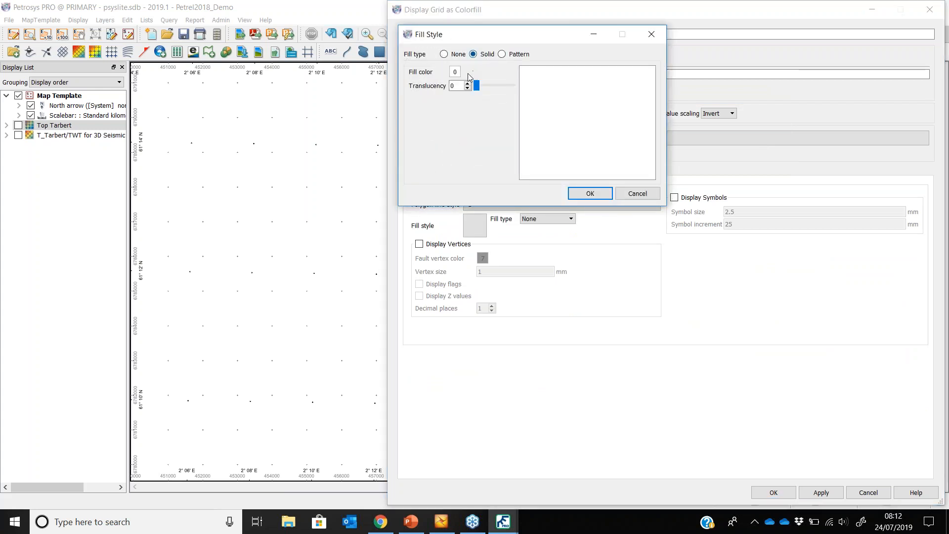
pyautogui.click(455, 72)
pyautogui.doubleClick(570, 162)
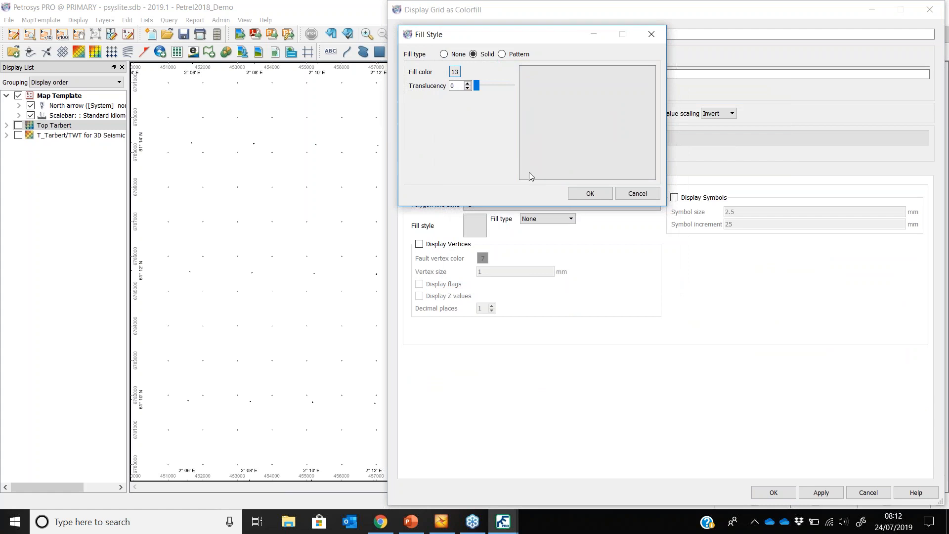
pyautogui.click(589, 194)
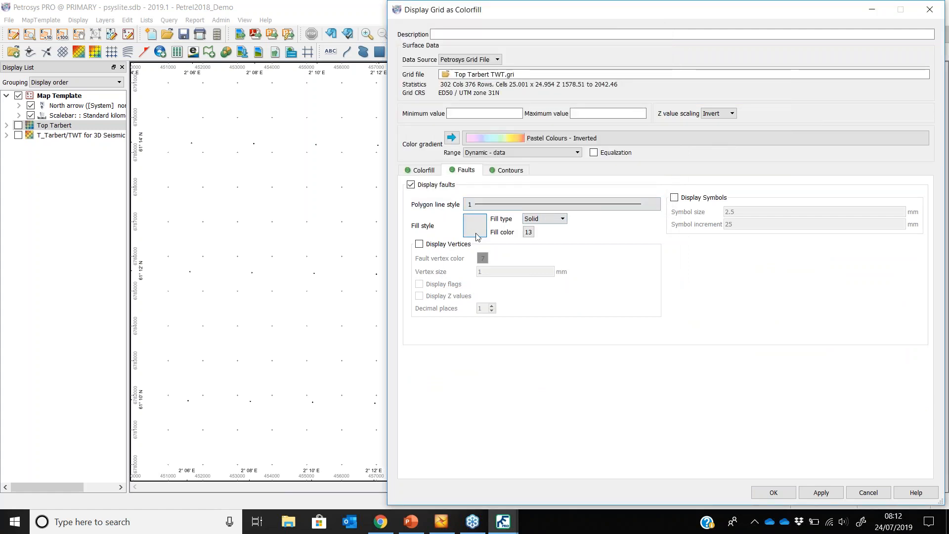
# Enable fault symbols with a symbol size of 5 mm and draw the grid on the map
pyautogui.click(674, 198)
pyautogui.doubleClick(725, 212)
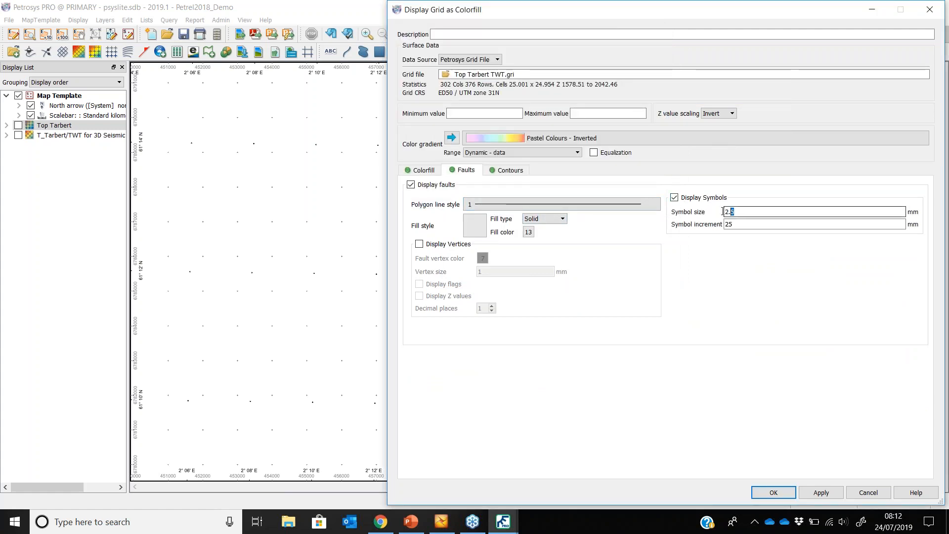
pyautogui.write('5')
pyautogui.press('Return')
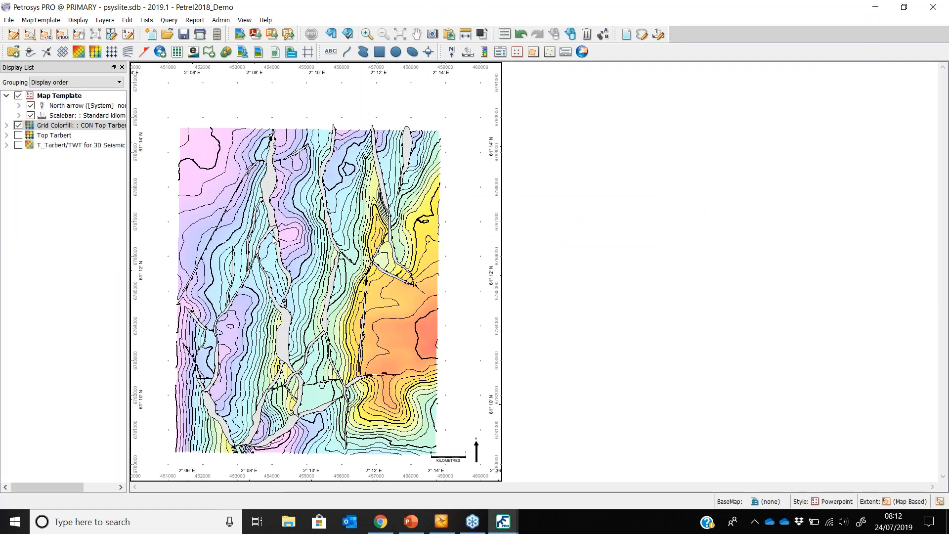
pyautogui.scroll(3, 271, 240)
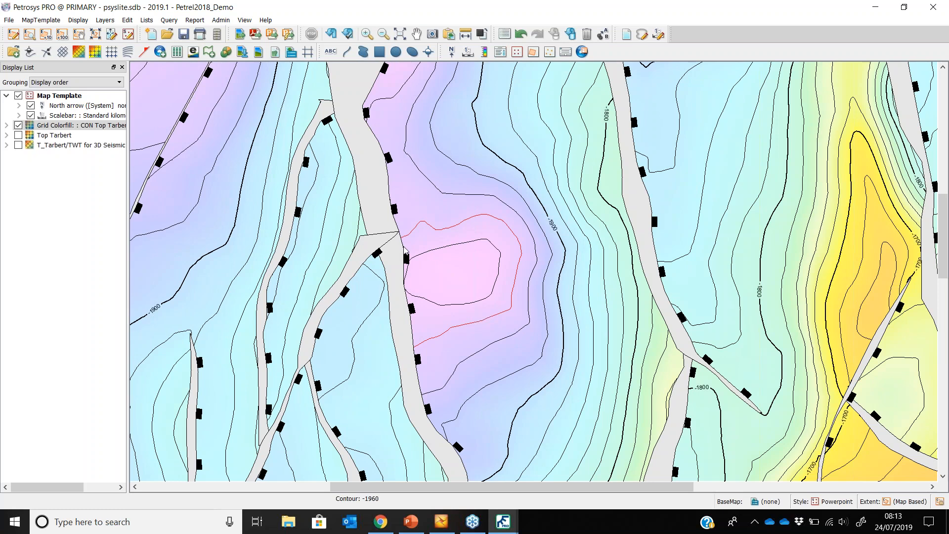
pyautogui.scroll(-3, 404, 249)
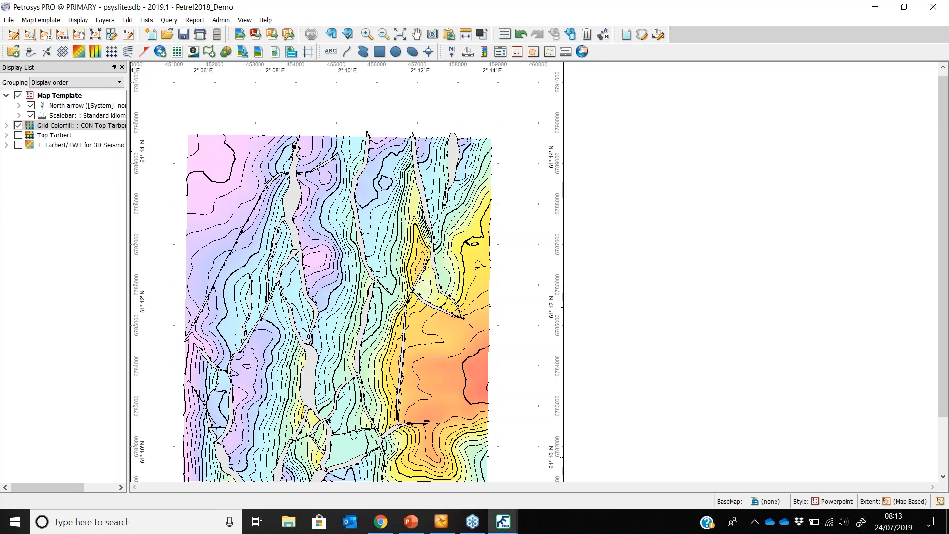
pyautogui.scroll(-2, 404, 262)
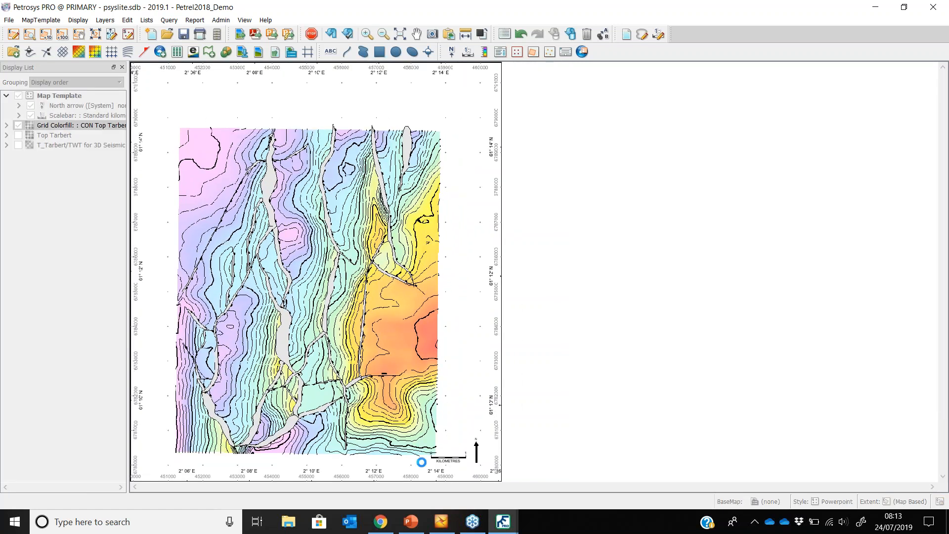
# Switch to the PowerPoint agenda, show the Edit Data slide, and return to Petrosys PRO
pyautogui.click(415, 527)
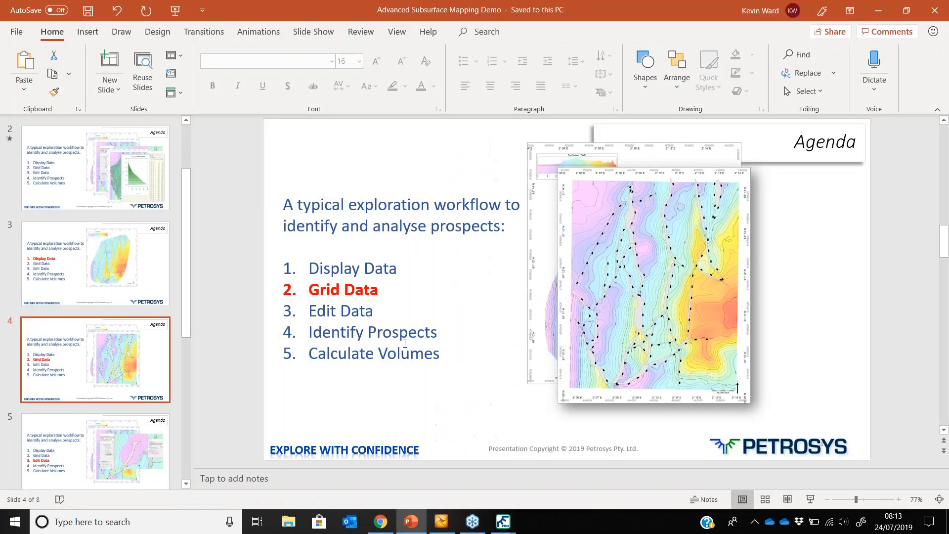
pyautogui.scroll(-1, 376, 336)
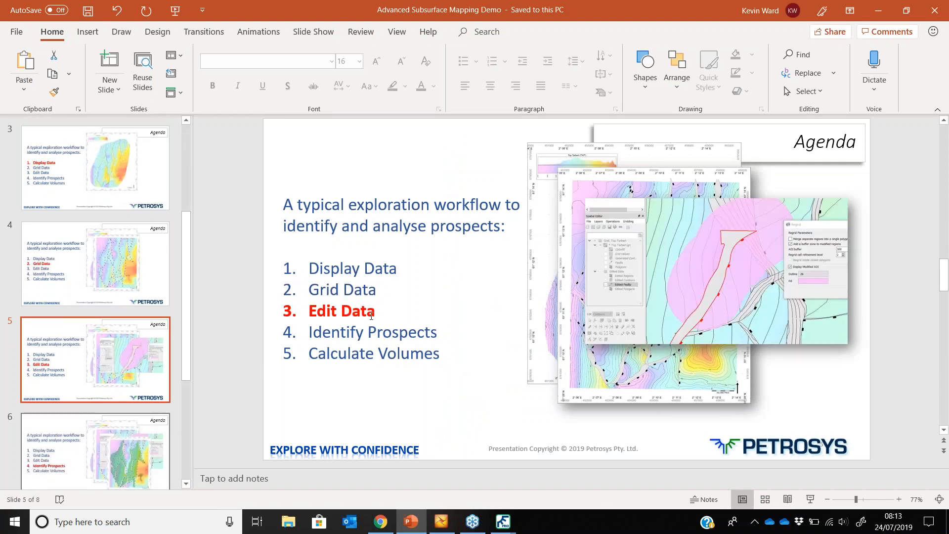
pyautogui.click(881, 11)
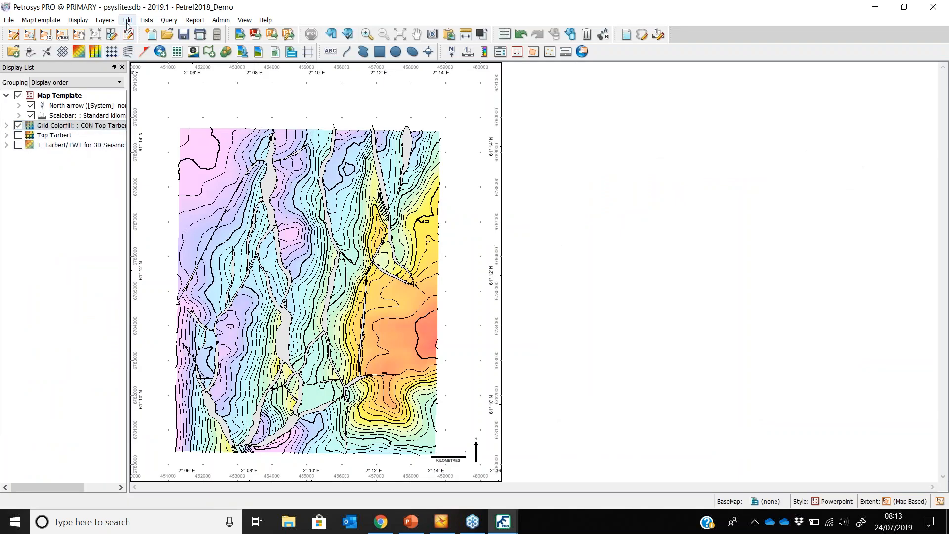
# Open the new Top Tarbert grid colorfill layer for editing in the Spatial Editor and float the editor beside the map
pyautogui.moveTo(97, 134)
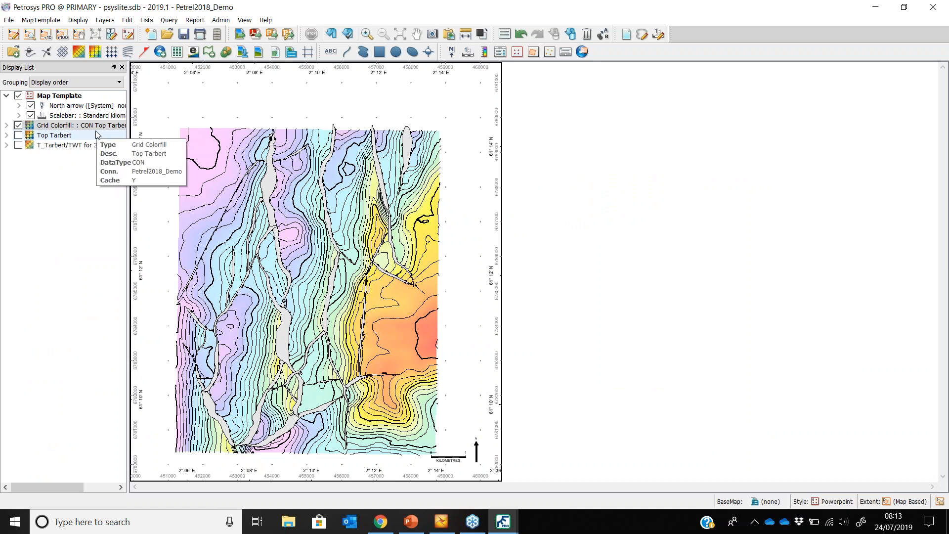
pyautogui.rightClick(93, 128)
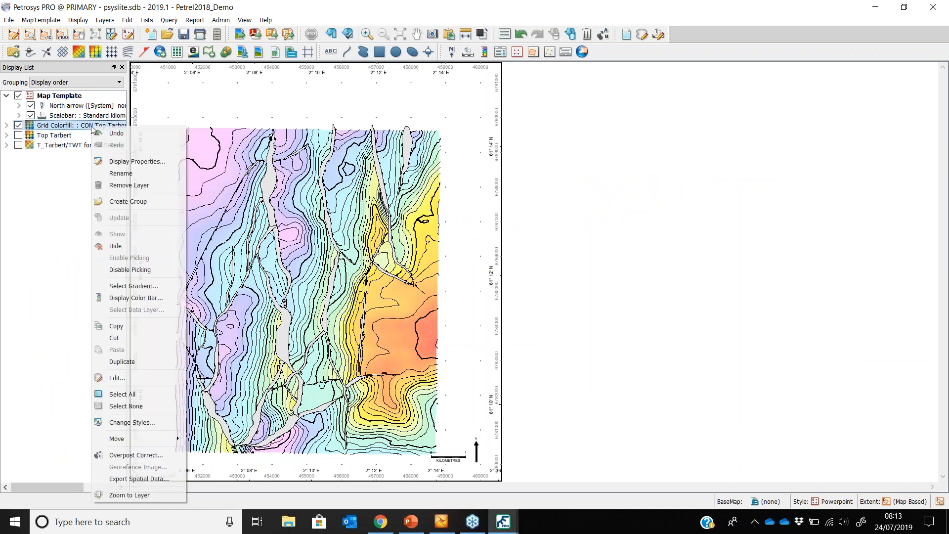
pyautogui.click(123, 377)
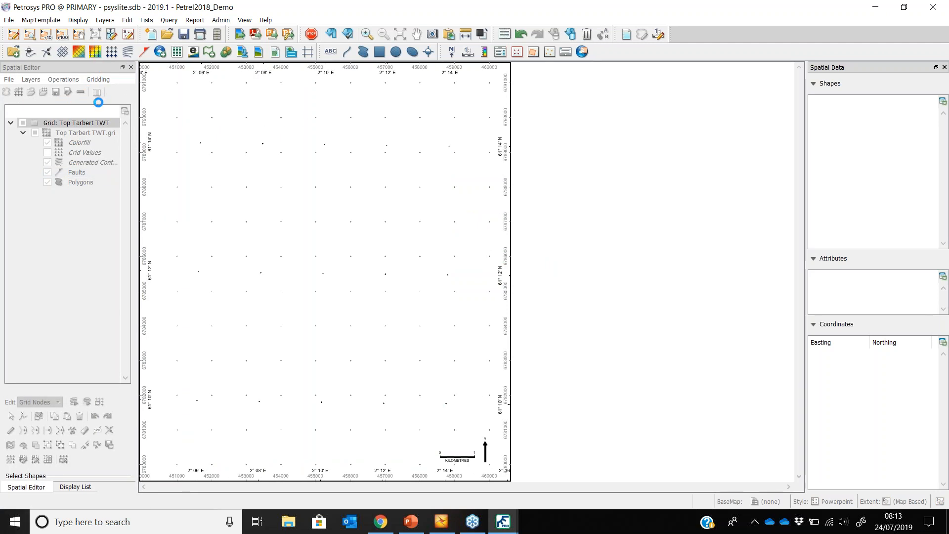
pyautogui.click(122, 67)
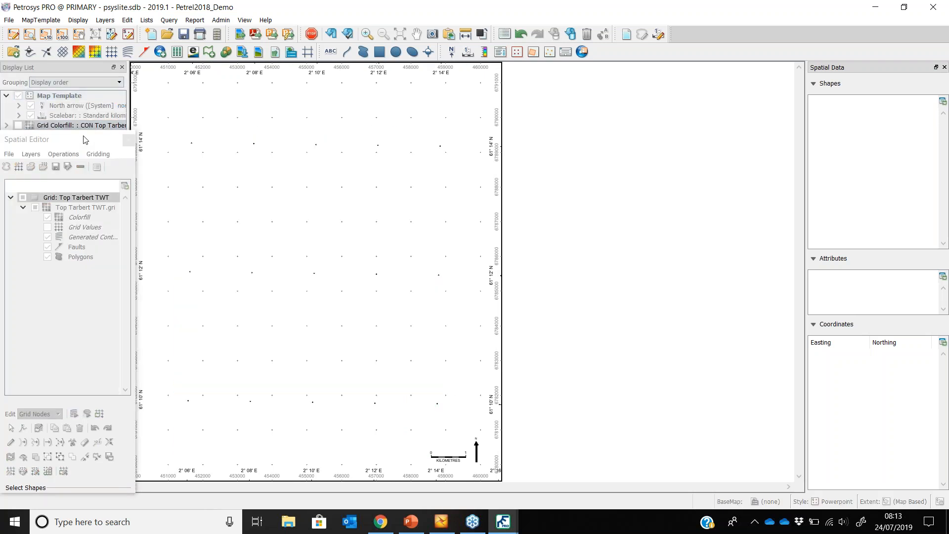
pyautogui.moveTo(84, 140)
pyautogui.mouseDown()
pyautogui.moveTo(90, 329)
pyautogui.moveTo(155, 197)
pyautogui.moveTo(89, 192)
pyautogui.moveTo(136, 181)
pyautogui.moveTo(137, 150)
pyautogui.mouseUp()
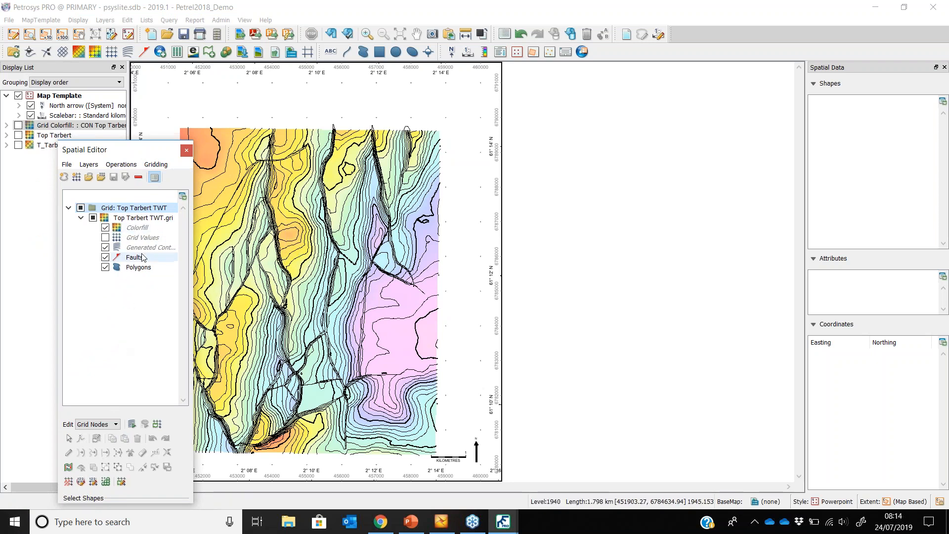
# Change the grid's edit mode from grid nodes to Contours and select the Edited Contours layer
pyautogui.click(140, 259)
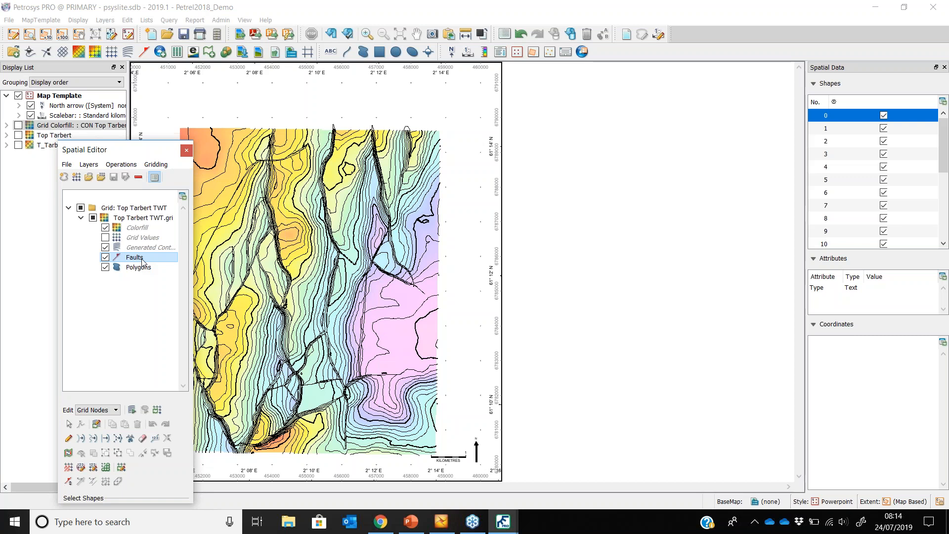
pyautogui.click(106, 409)
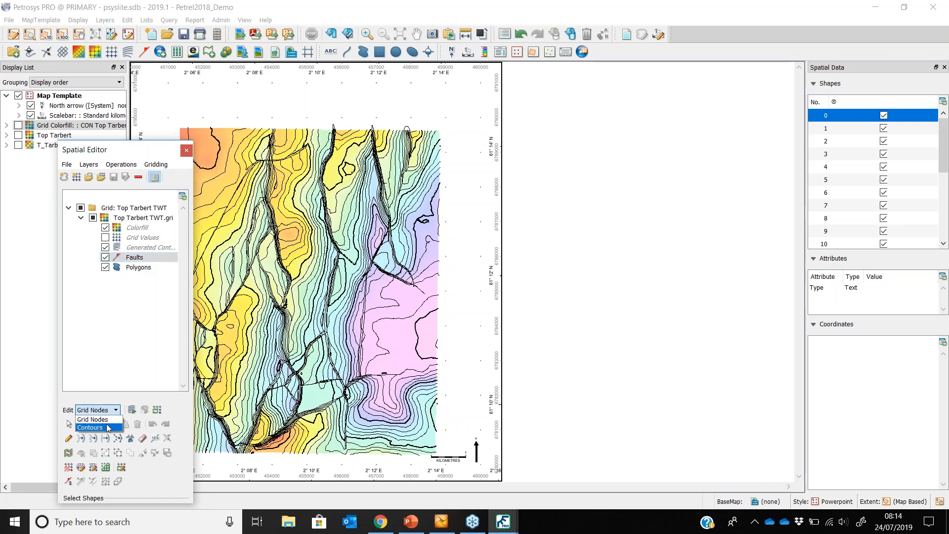
pyautogui.click(106, 419)
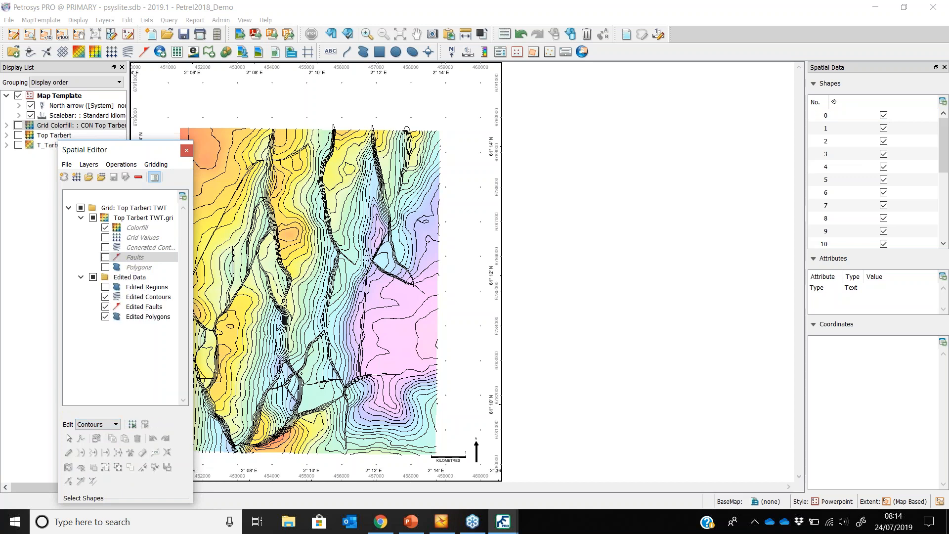
pyautogui.click(147, 297)
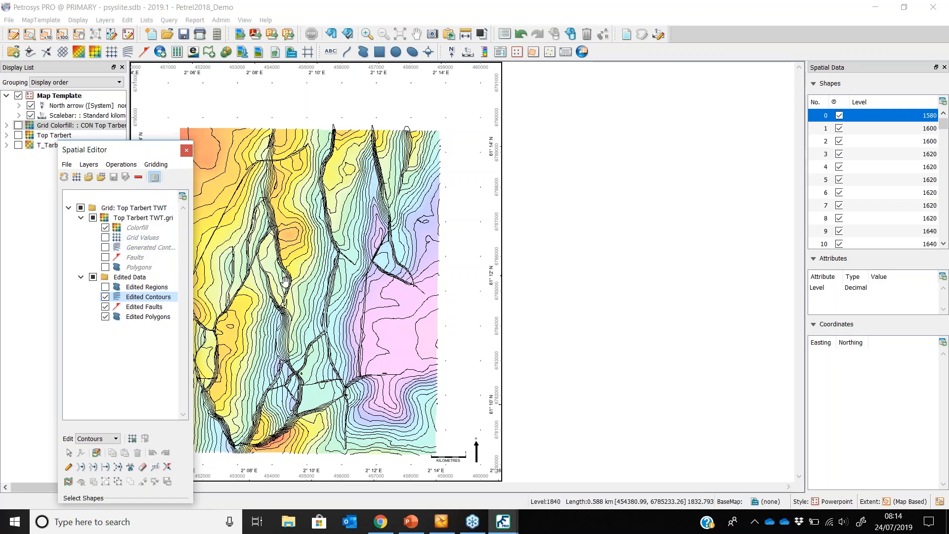
# Show the T_Tarbert/TWT 3D seismic layer and hide the edited grid's colorfill
pyautogui.click(18, 146)
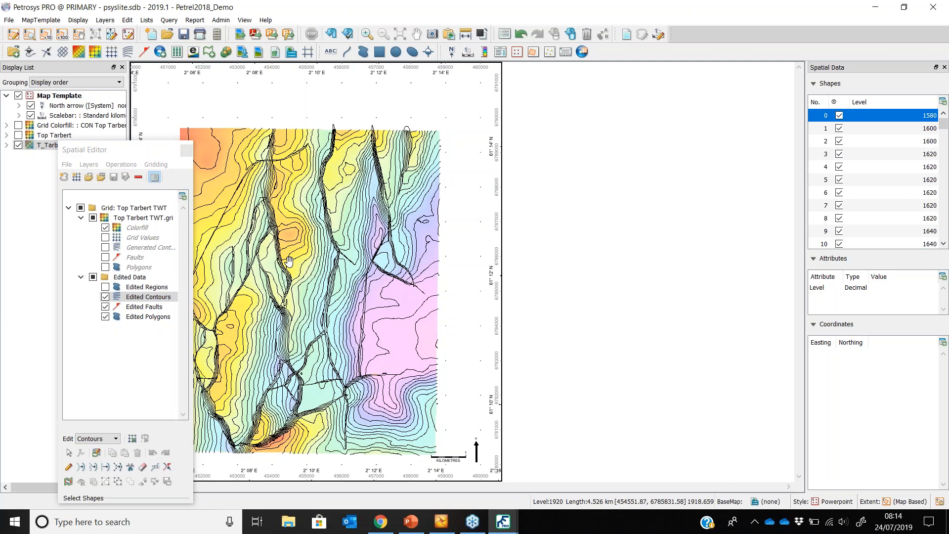
pyautogui.click(106, 228)
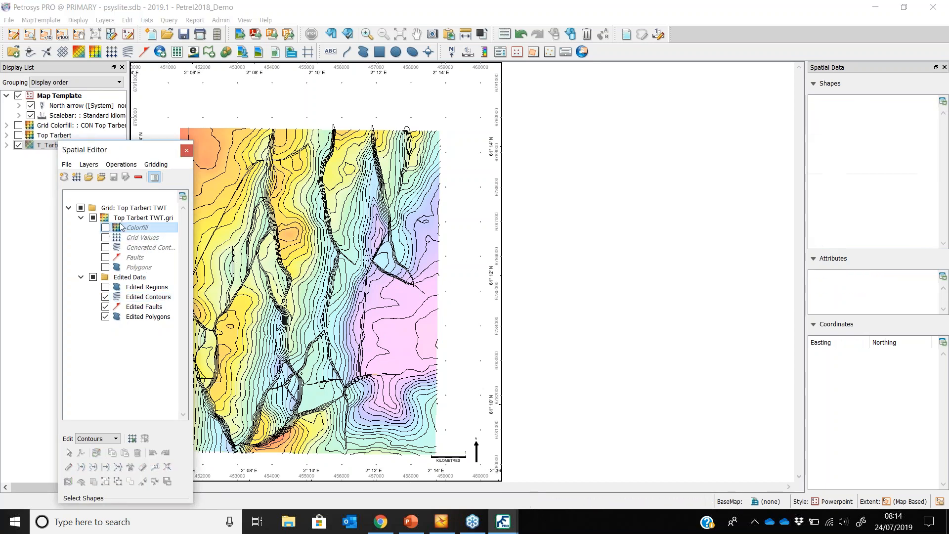
pyautogui.scroll(3, 266, 326)
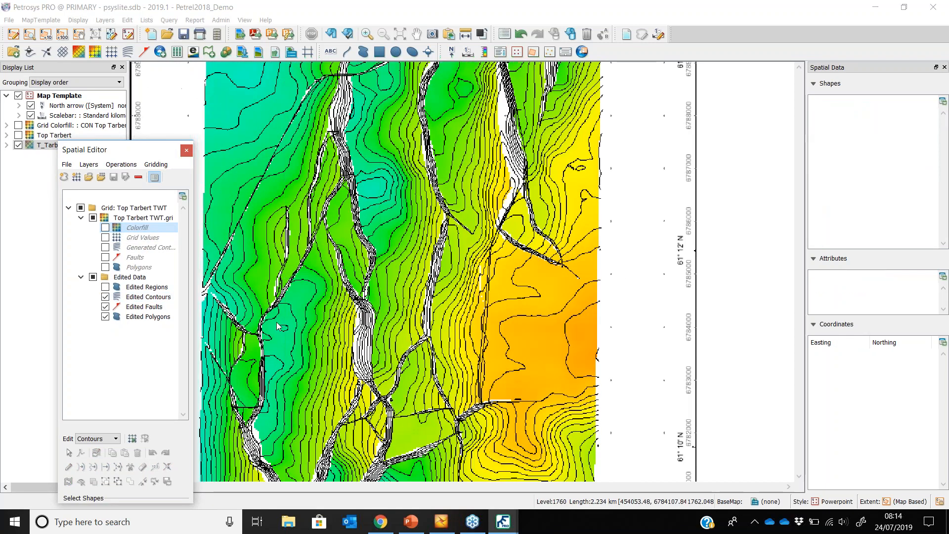
# Increase the polygon line width in the display properties of the Edited Faults layer
pyautogui.click(105, 306)
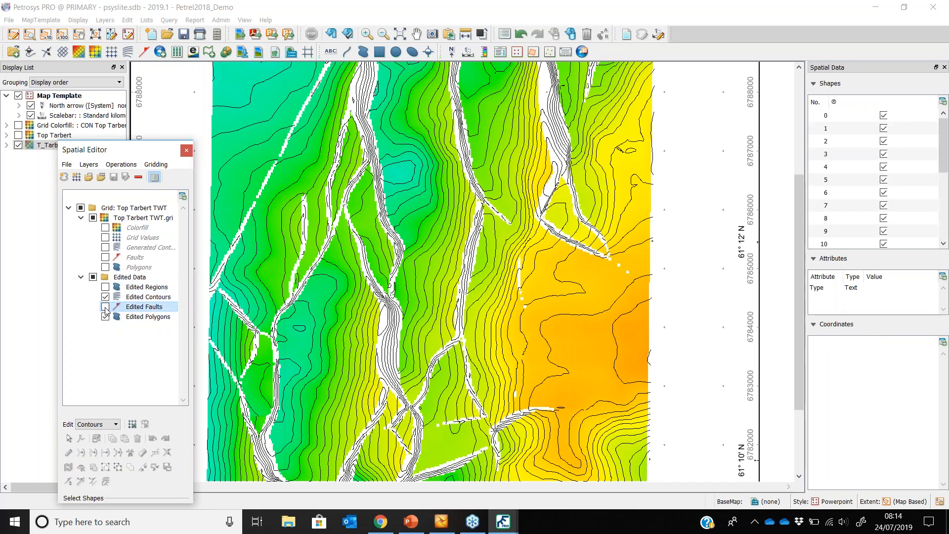
pyautogui.click(106, 307)
pyautogui.doubleClick(128, 307)
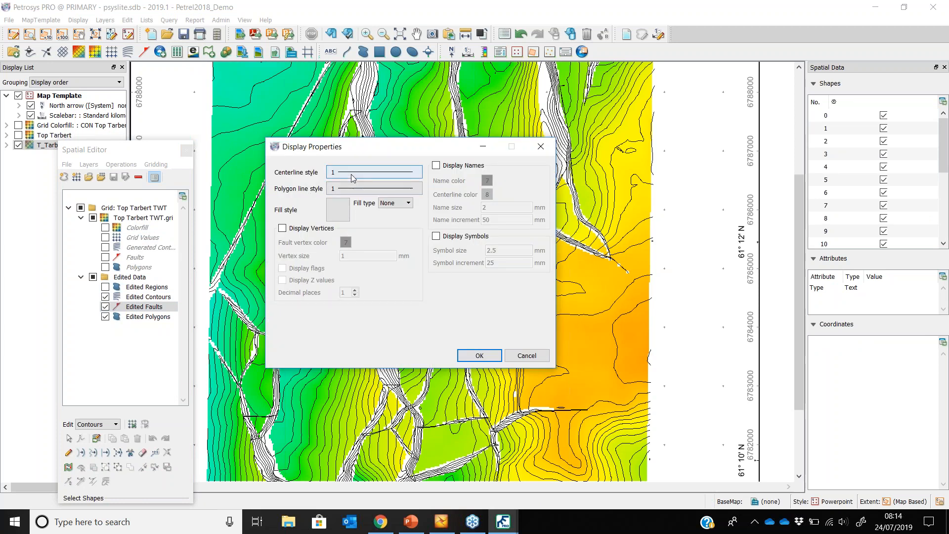
pyautogui.click(354, 194)
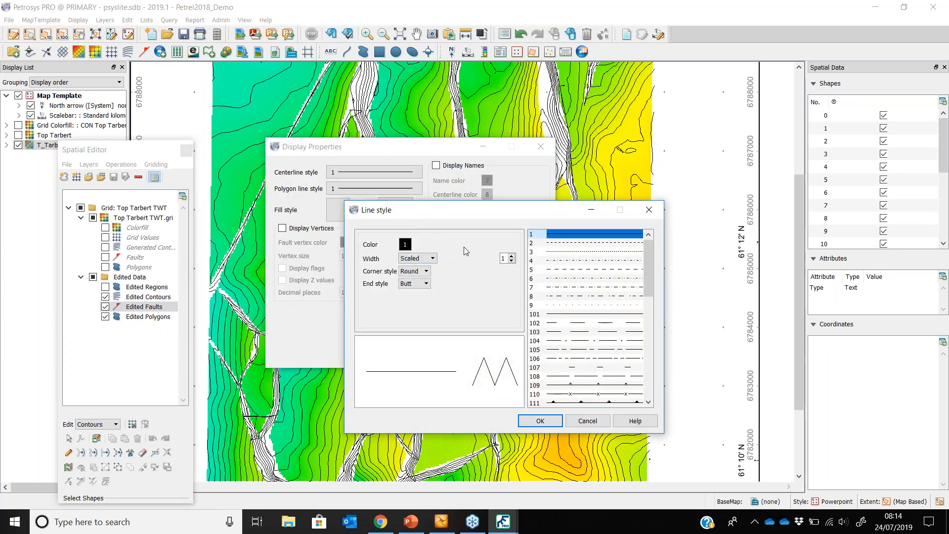
pyautogui.click(511, 256)
pyautogui.click(540, 420)
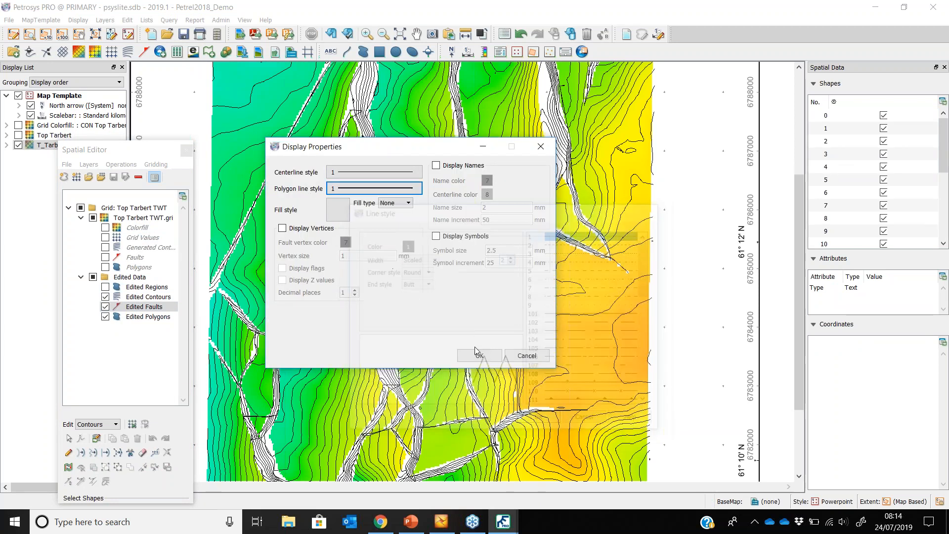
# Give the Edited Faults polygons a solid fill in color 13 and apply the display properties
pyautogui.click(337, 209)
pyautogui.click(351, 190)
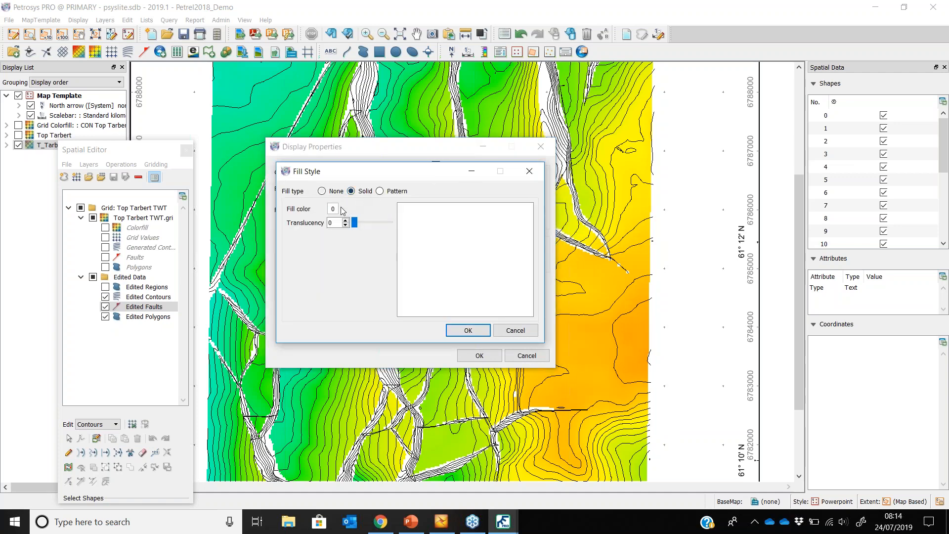
pyautogui.click(333, 208)
pyautogui.click(403, 269)
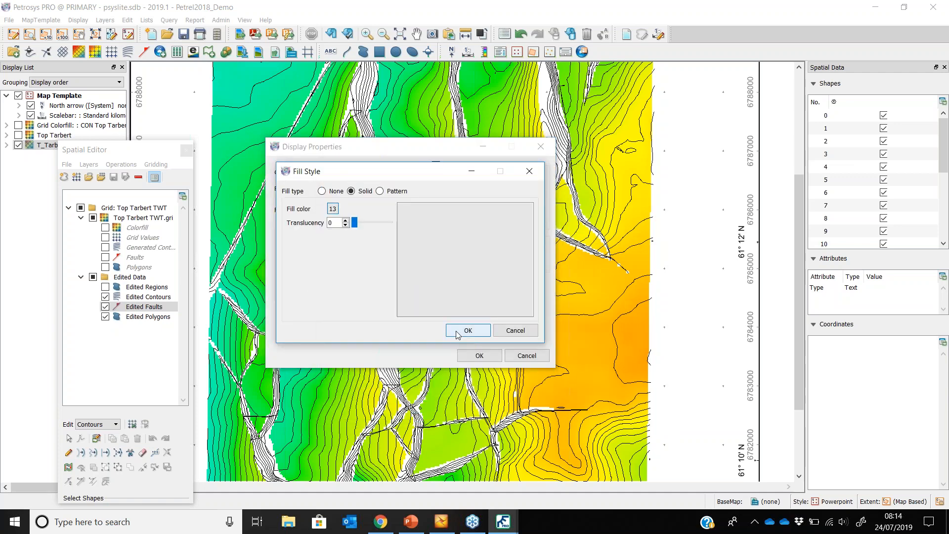
pyautogui.click(474, 330)
pyautogui.click(479, 355)
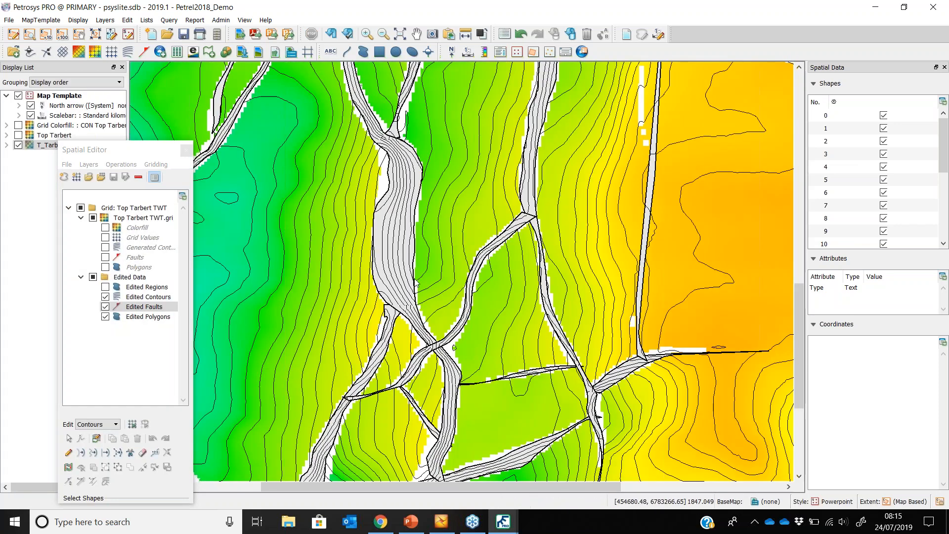
# Interactively smooth the blocky upper end of the fault polygon that branches southwest from the wide central fault
pyautogui.scroll(2, 393, 304)
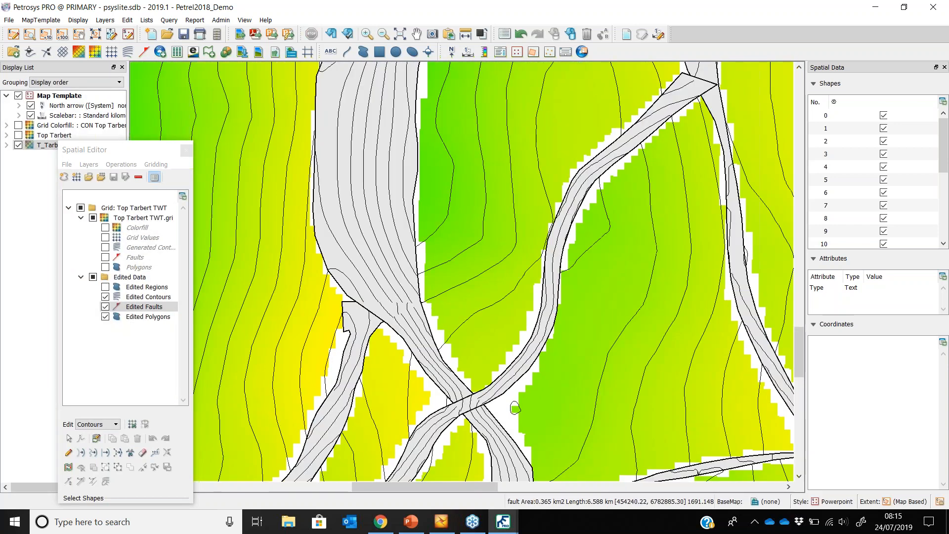
pyautogui.moveTo(368, 370); pyautogui.dragTo(377, 267)
pyautogui.click(363, 244)
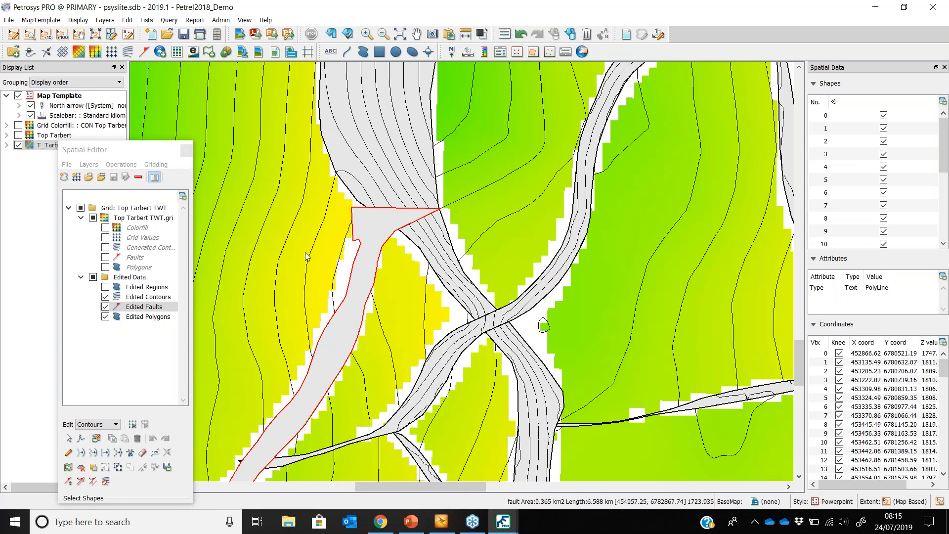
pyautogui.click(105, 464)
pyautogui.moveTo(345, 212)
pyautogui.mouseDown()
pyautogui.moveTo(358, 198)
pyautogui.moveTo(358, 269)
pyautogui.moveTo(349, 254)
pyautogui.moveTo(373, 227)
pyautogui.moveTo(366, 273)
pyautogui.mouseUp()
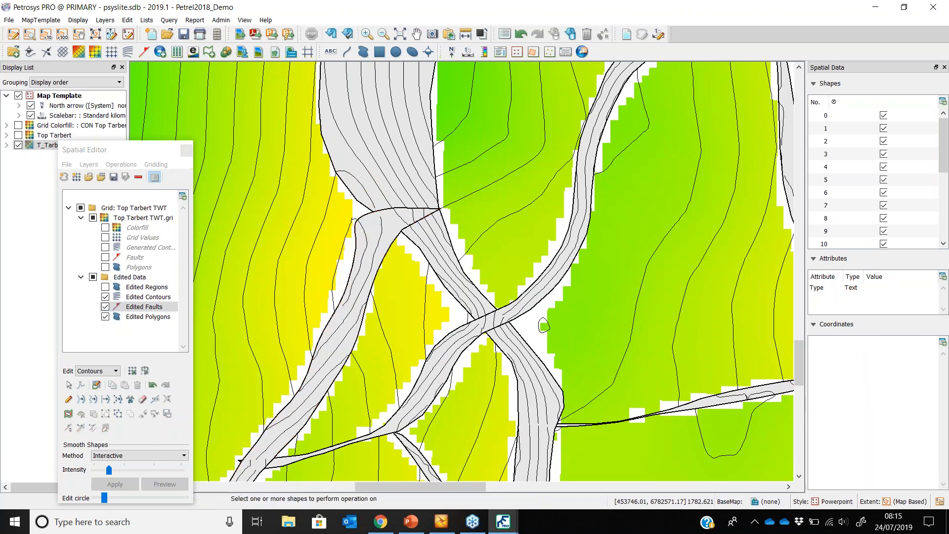
# Erase the upper end of the southwest branch fault's outline where it joins the wide central fault
pyautogui.click(142, 399)
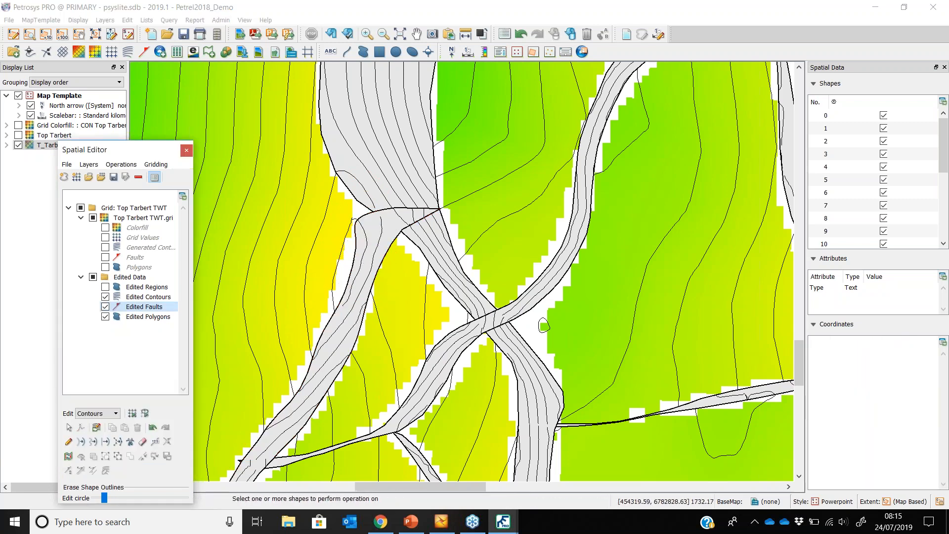
pyautogui.click(387, 269)
pyautogui.moveTo(448, 237)
pyautogui.mouseDown()
pyautogui.moveTo(445, 212)
pyautogui.moveTo(388, 212)
pyautogui.moveTo(356, 282)
pyautogui.mouseUp()
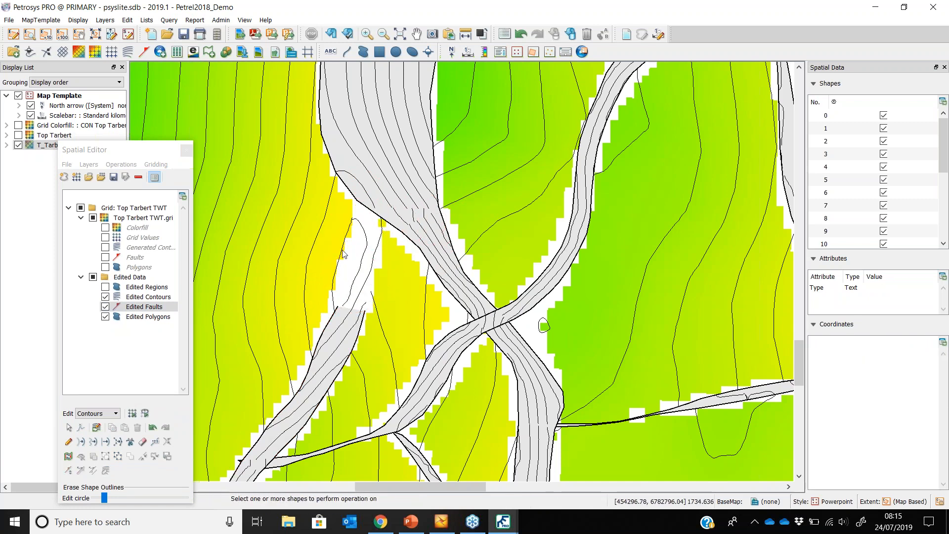
# Retrace the branch fault's open end as a pointed tip short of the central fault and smooth the new outline interactively
pyautogui.click(68, 442)
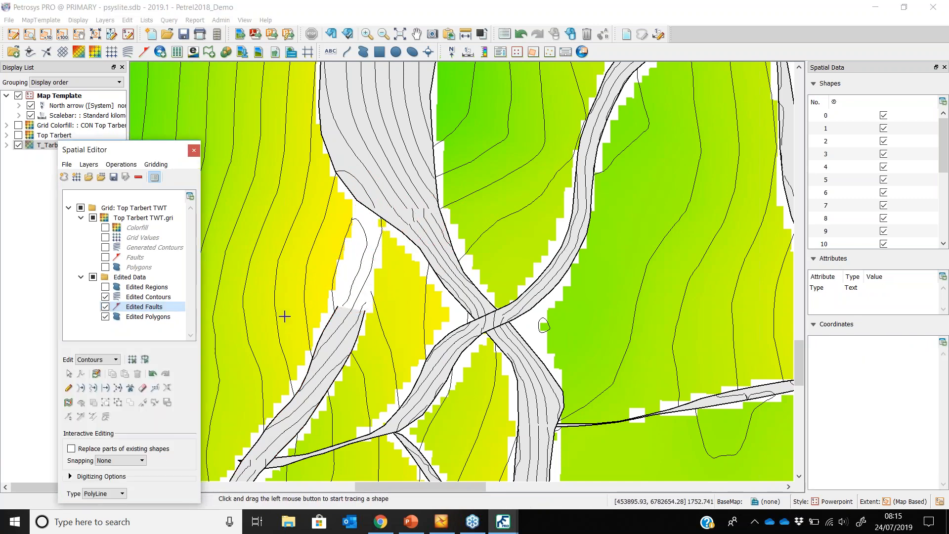
pyautogui.moveTo(336, 310)
pyautogui.mouseDown()
pyautogui.moveTo(364, 237)
pyautogui.moveTo(366, 316)
pyautogui.mouseUp()
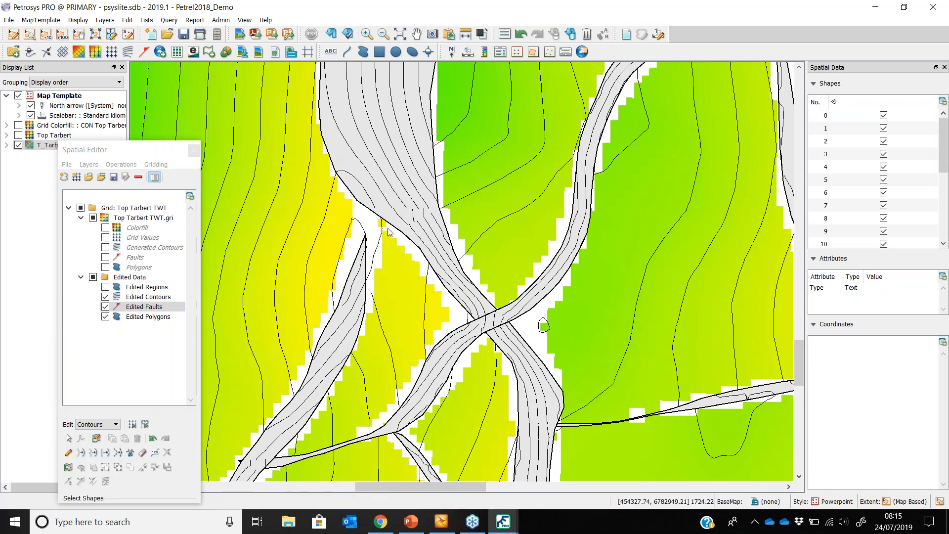
pyautogui.click(93, 452)
pyautogui.click(339, 317)
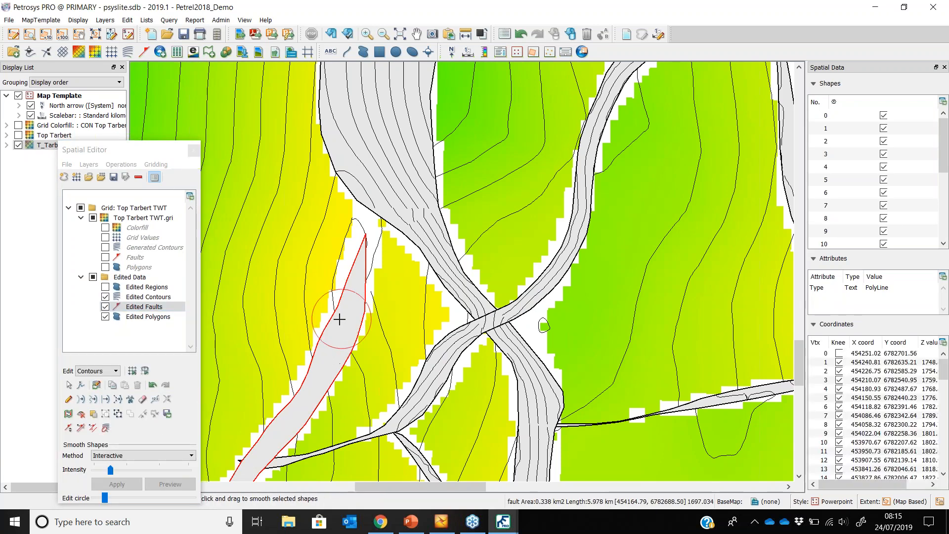
pyautogui.moveTo(331, 356)
pyautogui.mouseDown()
pyautogui.moveTo(313, 349)
pyautogui.moveTo(339, 322)
pyautogui.mouseUp()
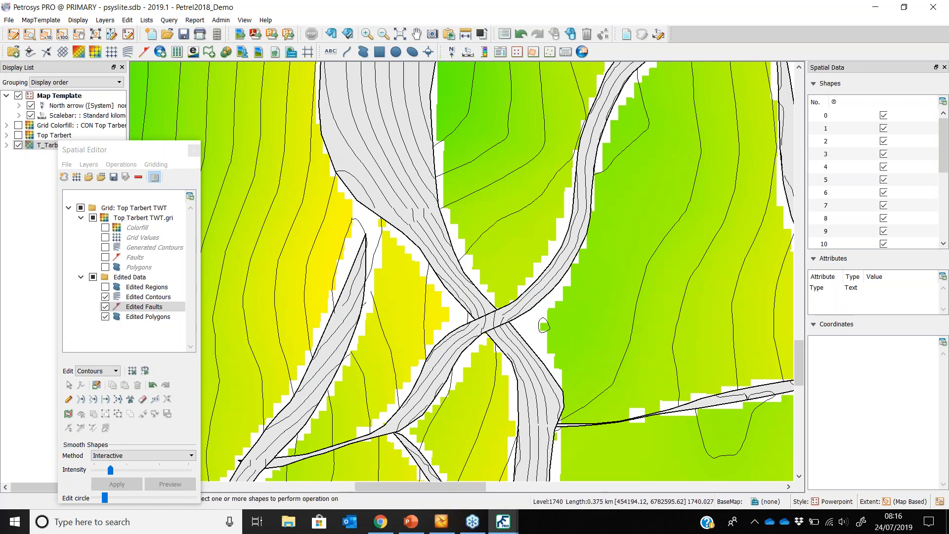
# On the Edited Contours layer, erase the contour segments around the branch fault's new tip and the adjacent central fault
pyautogui.click(157, 297)
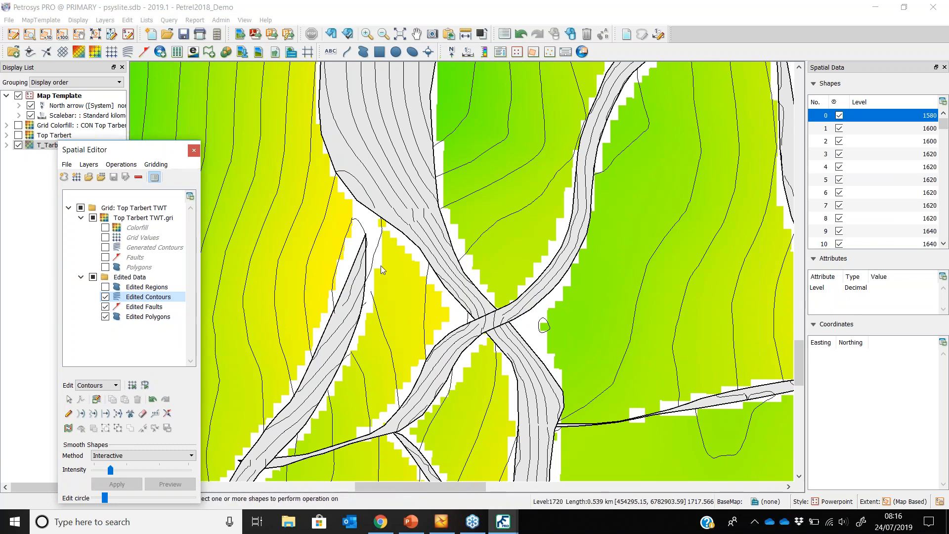
pyautogui.moveTo(253, 156); pyautogui.dragTo(528, 313)
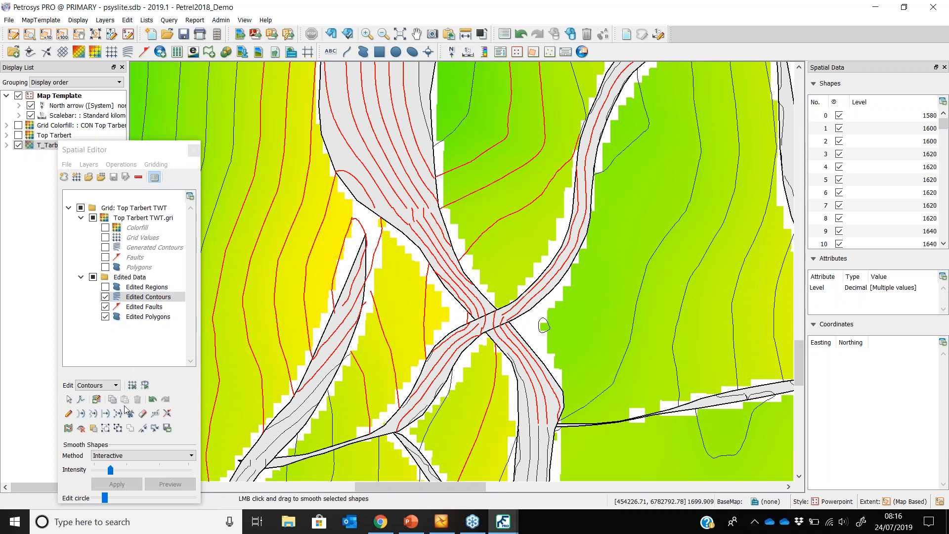
pyautogui.click(143, 413)
pyautogui.moveTo(413, 215)
pyautogui.mouseDown()
pyautogui.moveTo(445, 232)
pyautogui.moveTo(435, 257)
pyautogui.moveTo(370, 231)
pyautogui.moveTo(346, 235)
pyautogui.moveTo(366, 269)
pyautogui.moveTo(343, 294)
pyautogui.moveTo(348, 341)
pyautogui.moveTo(328, 345)
pyautogui.moveTo(301, 271)
pyautogui.moveTo(321, 225)
pyautogui.moveTo(357, 205)
pyautogui.moveTo(330, 237)
pyautogui.moveTo(290, 327)
pyautogui.moveTo(302, 373)
pyautogui.moveTo(279, 277)
pyautogui.moveTo(296, 228)
pyautogui.moveTo(316, 215)
pyautogui.moveTo(367, 214)
pyautogui.moveTo(364, 232)
pyautogui.mouseUp()
pyautogui.press('Escape')
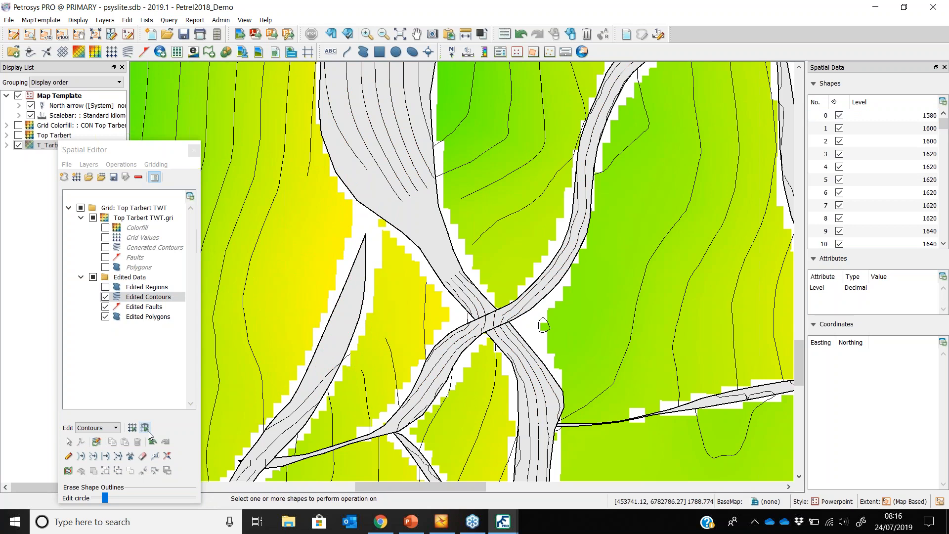
# Regrid the modified region of the Top Tarbert TWT grid with an AOI buffer of 100
pyautogui.click(148, 433)
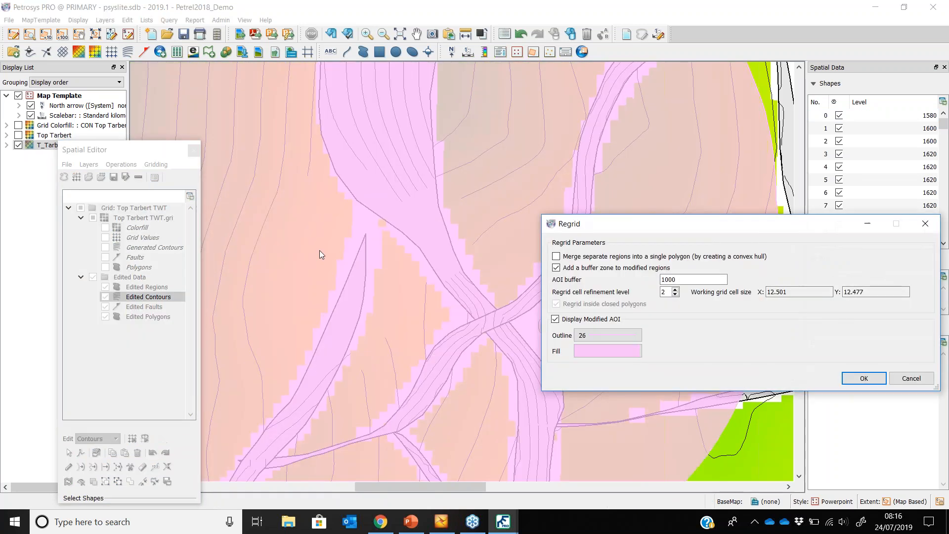
pyautogui.click(713, 280)
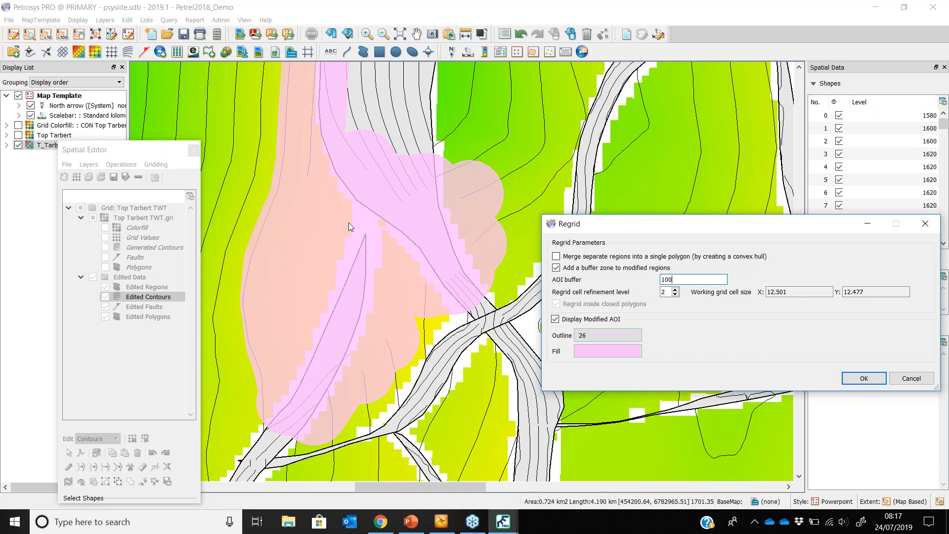
pyautogui.click(675, 291)
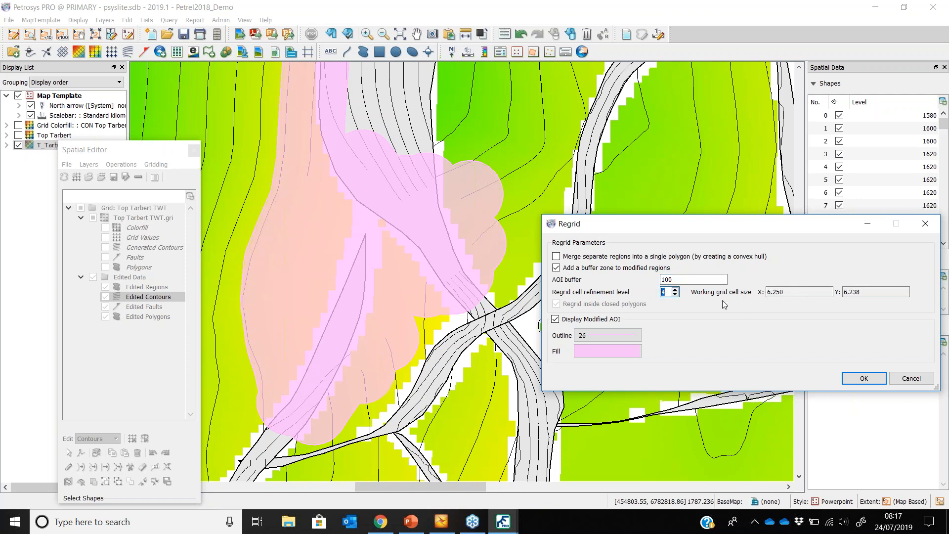
pyautogui.doubleClick(675, 294)
pyautogui.click(864, 378)
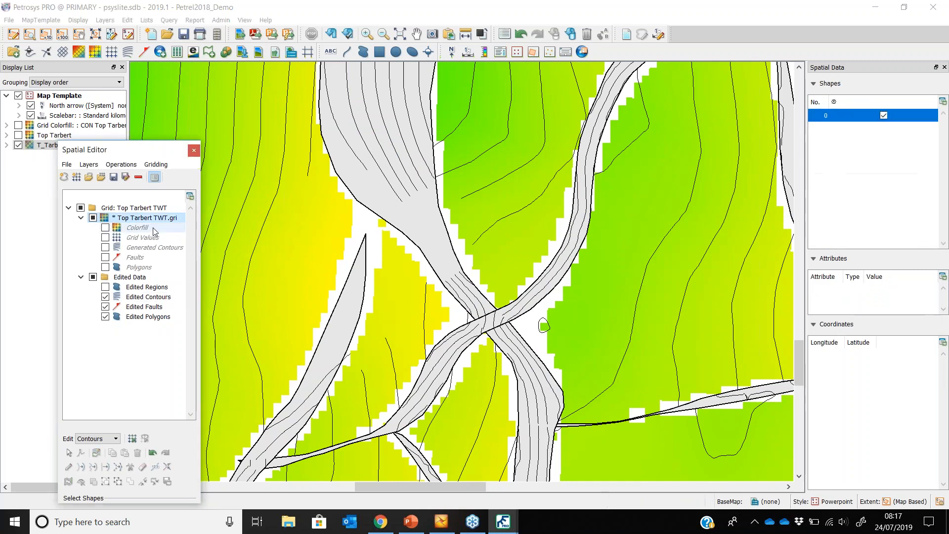
# Save the edited grid and close its editor, leaving the T_Tarbert/TWT 3D seismic layer hidden on the full map
pyautogui.click(114, 177)
pyautogui.click(193, 151)
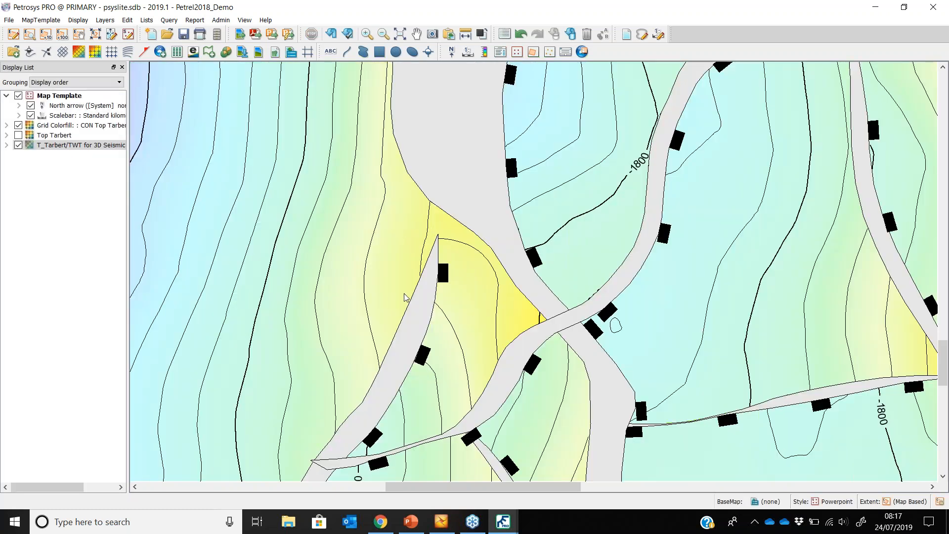
pyautogui.scroll(-2, 452, 229)
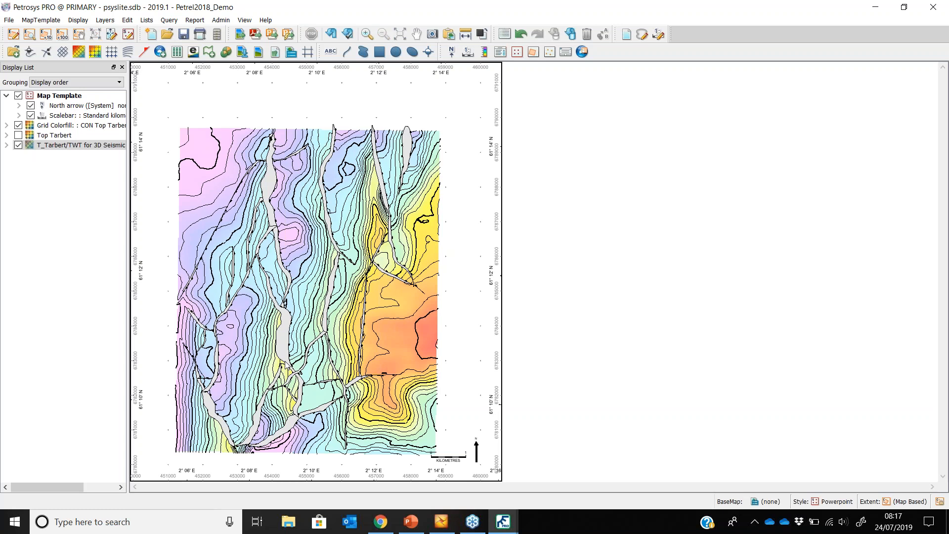
pyautogui.click(19, 146)
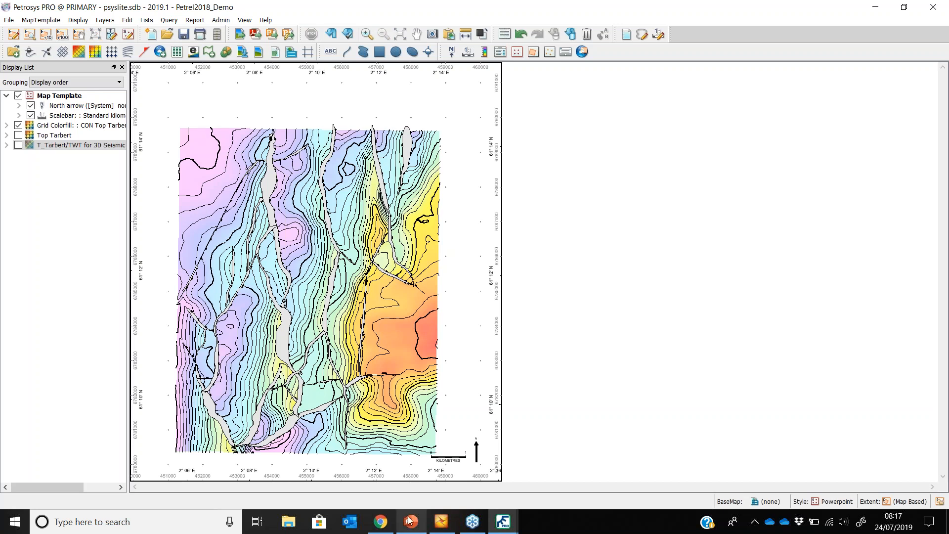
# Switch to the PowerPoint presentation and view the Identify Prospects agenda slide, then return to the map
pyautogui.hotkey('alt', 'Tab')
pyautogui.press('Down')
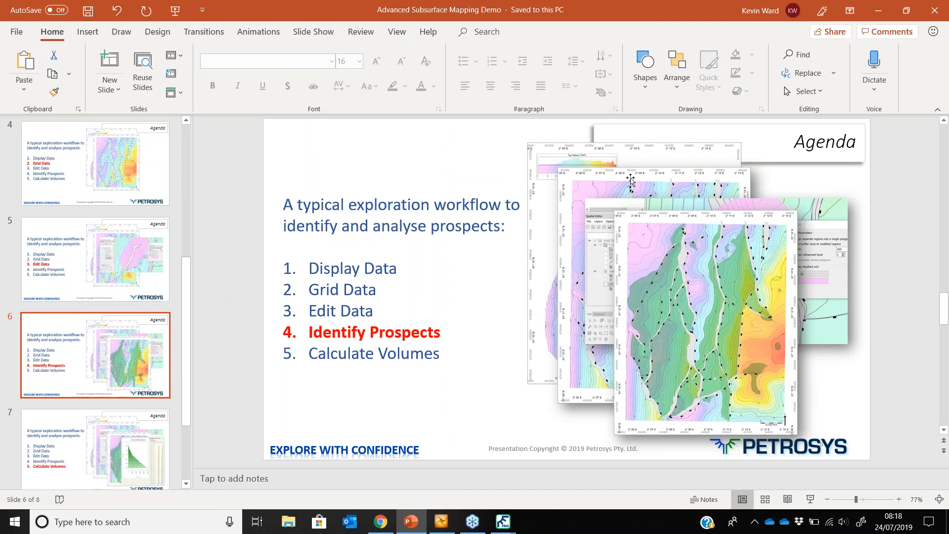
pyautogui.click(878, 13)
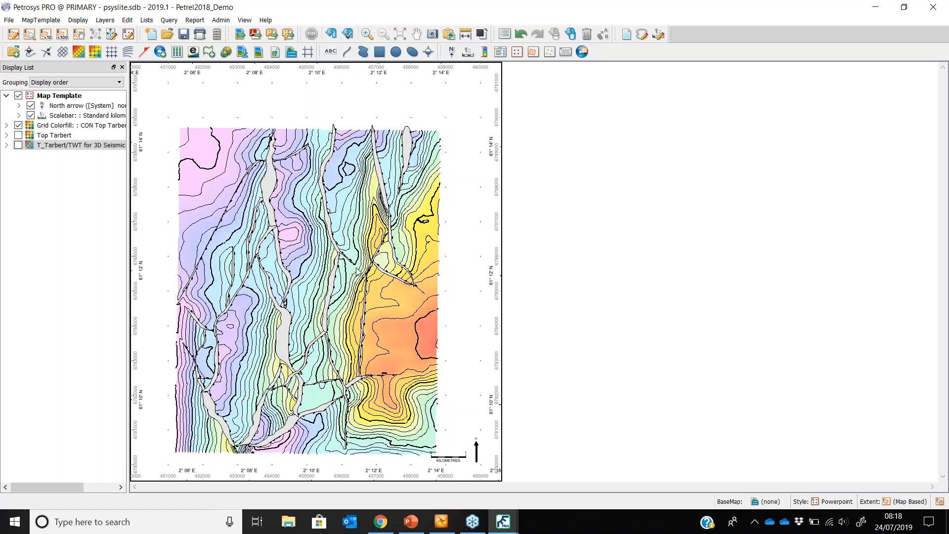
# Switch to the Surface Modeling window and open the Lowest Closing Contours tool
pyautogui.click(503, 521)
pyautogui.moveTo(414, 489)
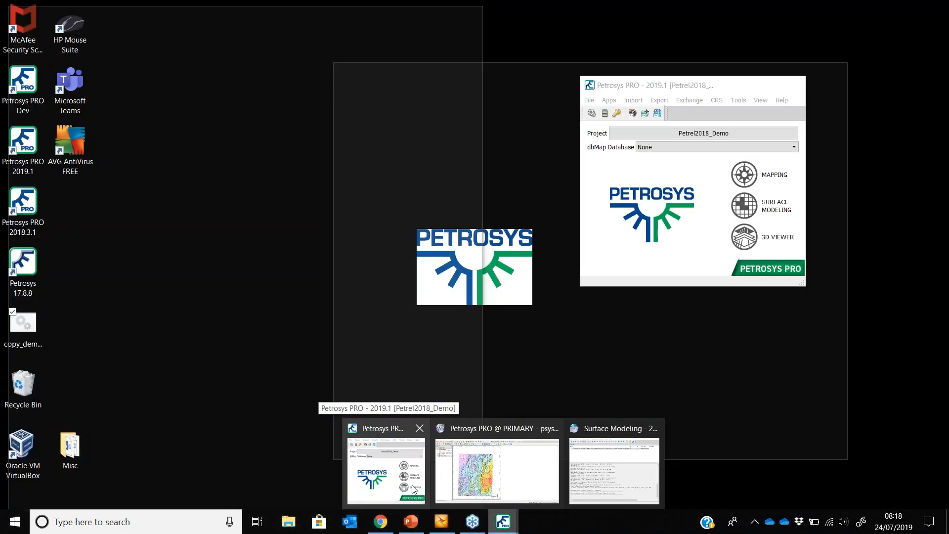
pyautogui.moveTo(428, 472)
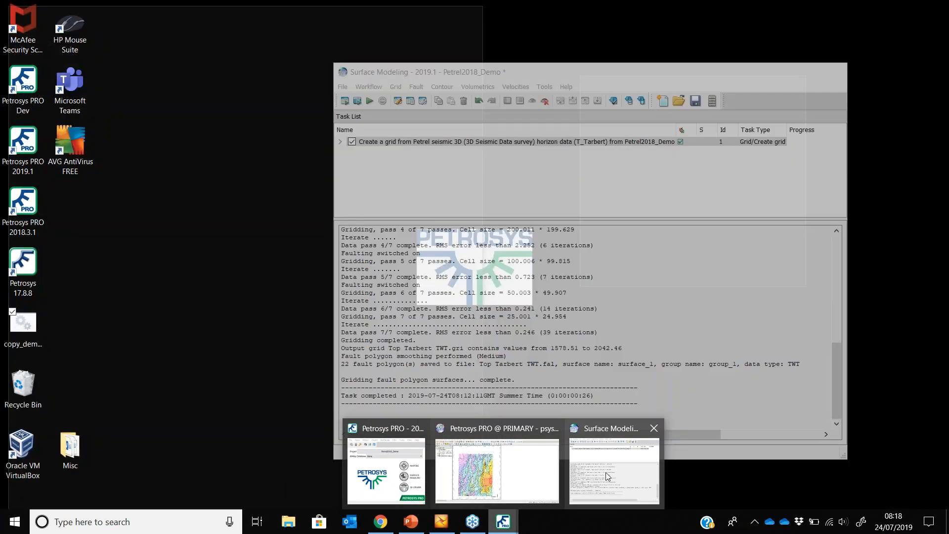
pyautogui.click(605, 472)
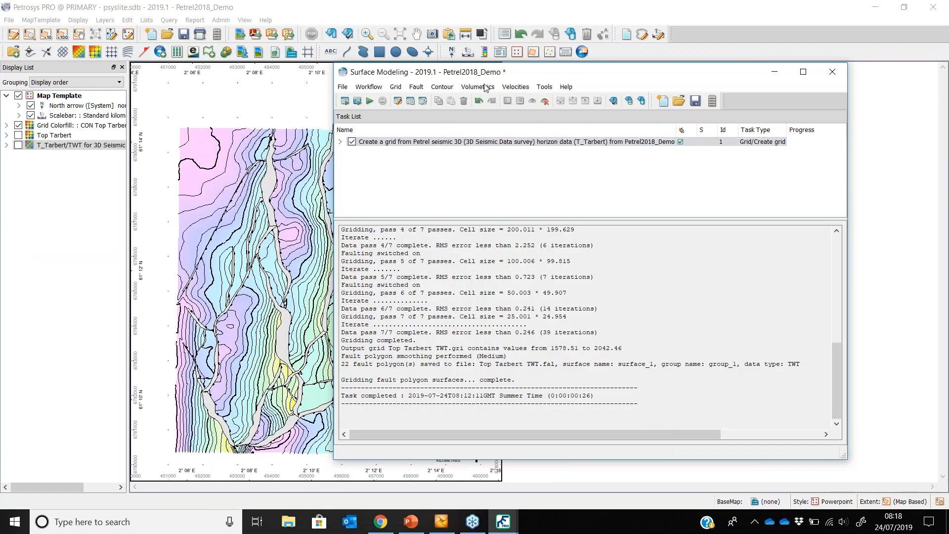
pyautogui.click(446, 86)
pyautogui.click(467, 146)
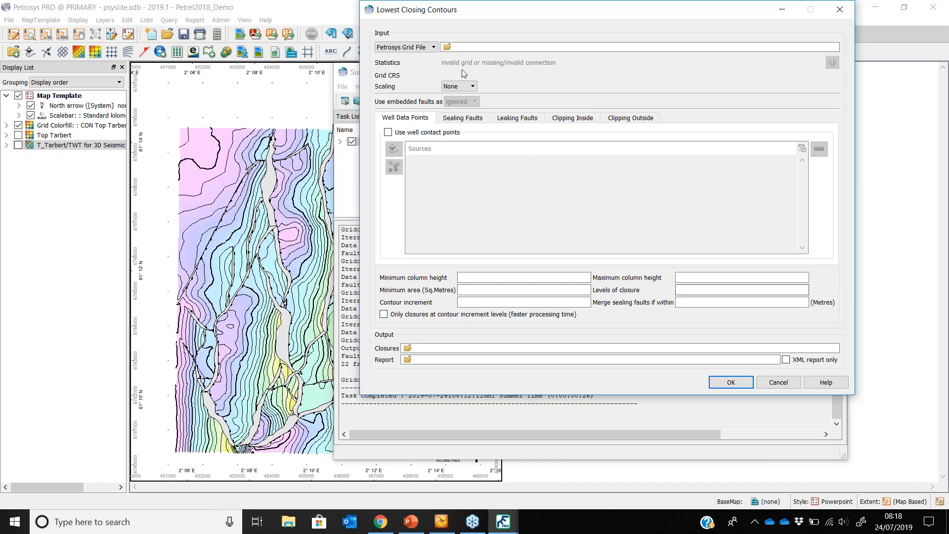
# Load Top Tarbert TWT.gri as the input grid, keeping Petrosys Grid File as the source type
pyautogui.click(447, 45)
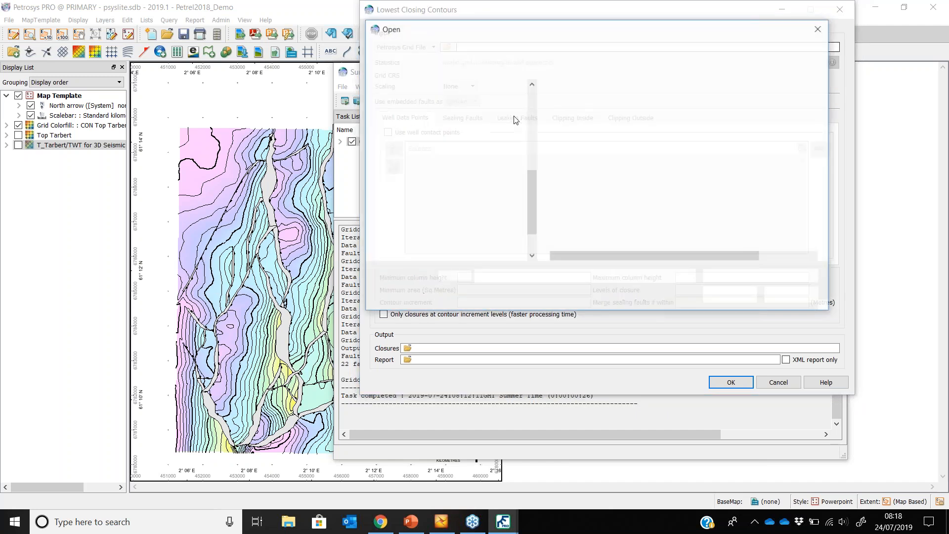
pyautogui.doubleClick(593, 119)
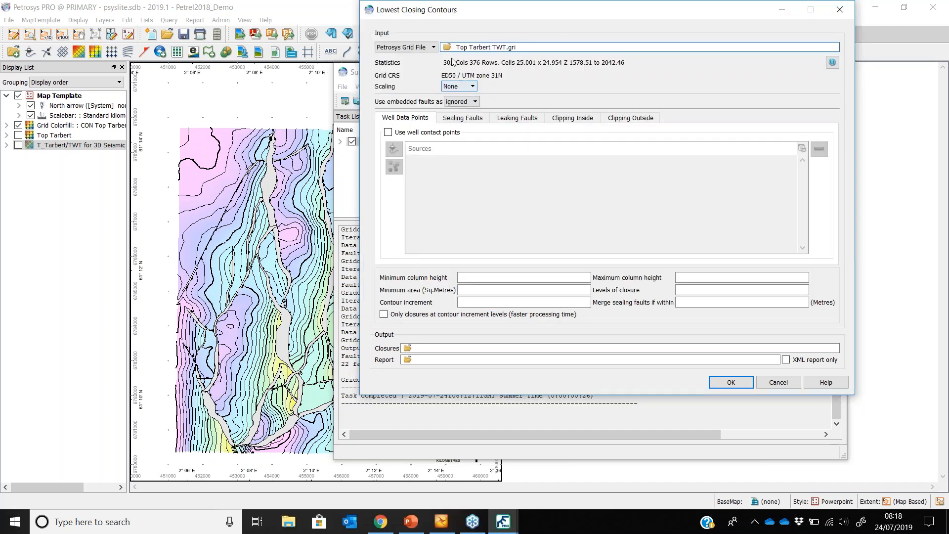
pyautogui.click(412, 48)
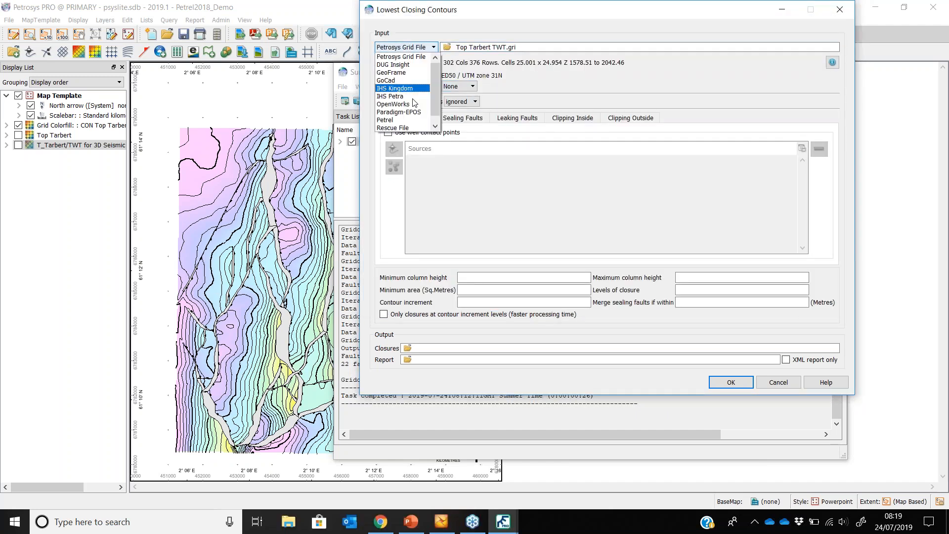
pyautogui.click(415, 48)
# Set the input grid's scaling to Invert and use its embedded faults as sealing
pyautogui.click(459, 87)
pyautogui.click(463, 103)
pyautogui.click(467, 101)
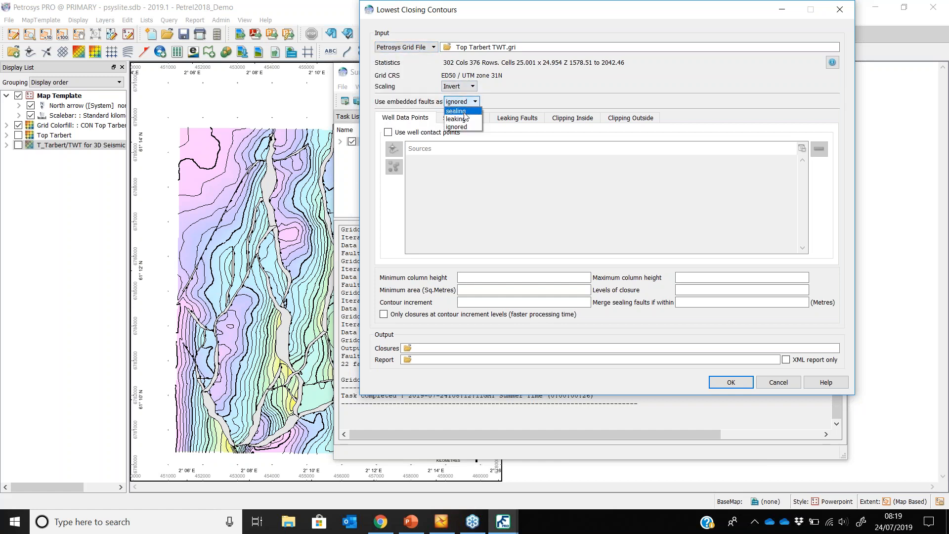
pyautogui.click(463, 111)
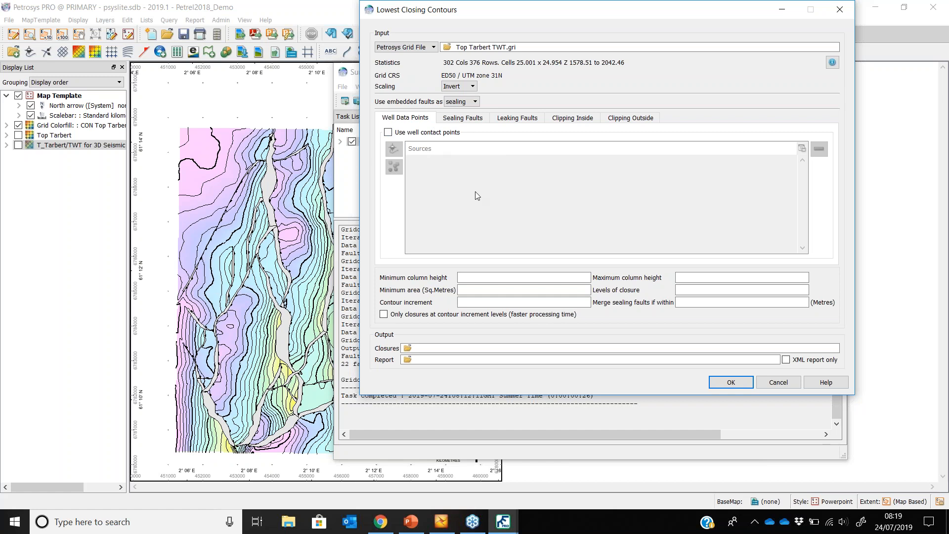
# Set the outputs to Closures.shp and Closures.html and compute the lowest closing contours
pyautogui.click(433, 347)
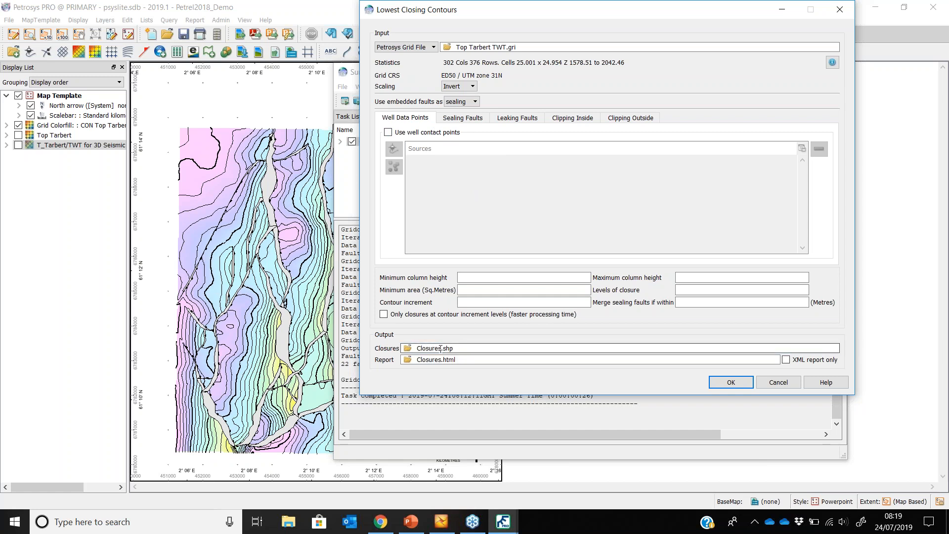
pyautogui.click(517, 290)
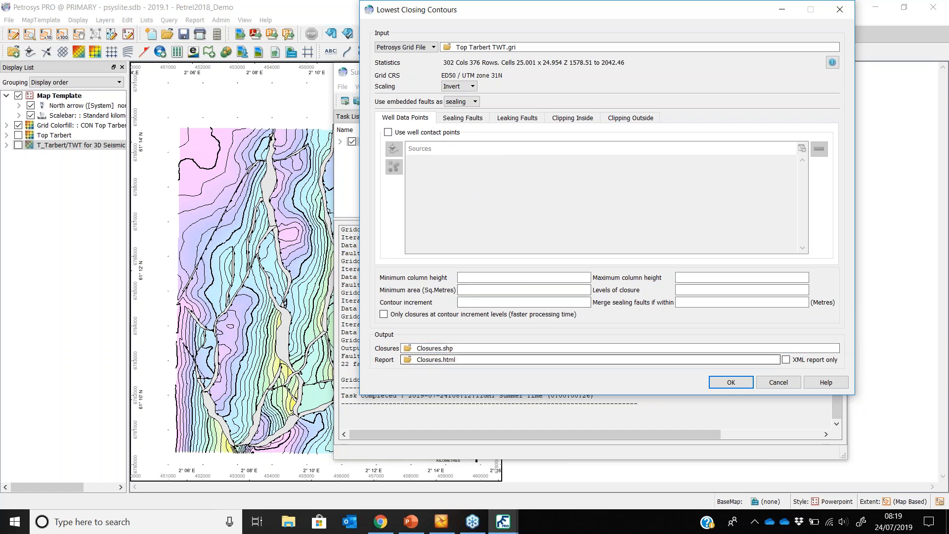
pyautogui.click(731, 381)
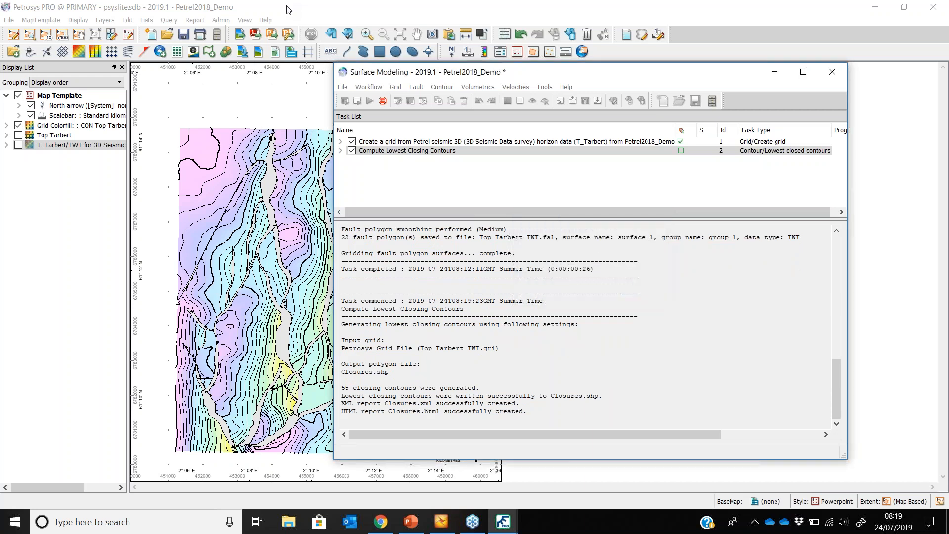
# Return to the map and load the shape file Closures.shp as a new GIS display layer
pyautogui.click(289, 10)
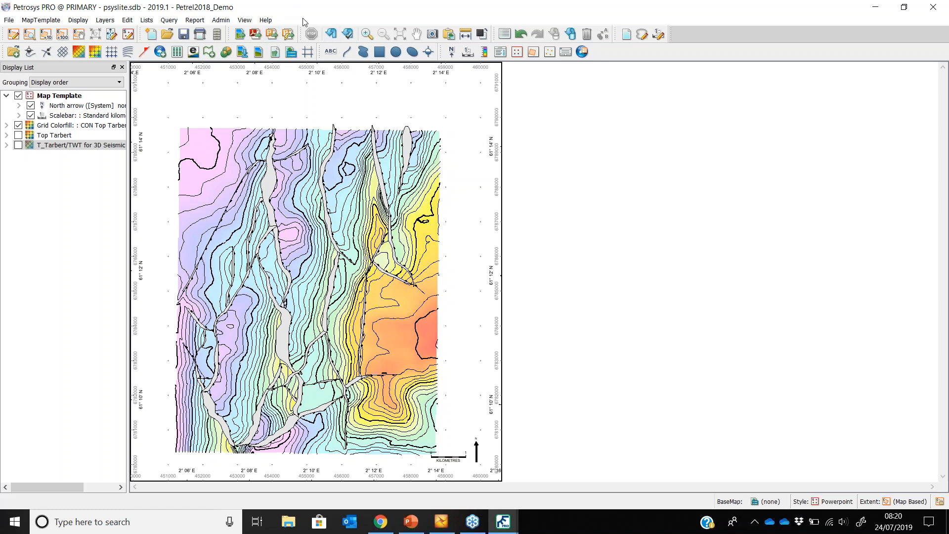
pyautogui.click(78, 20)
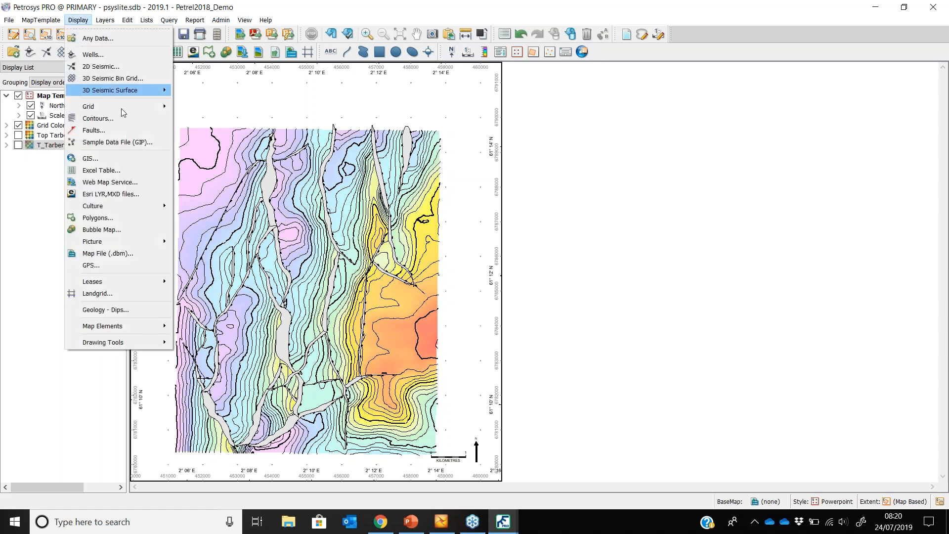
pyautogui.click(130, 162)
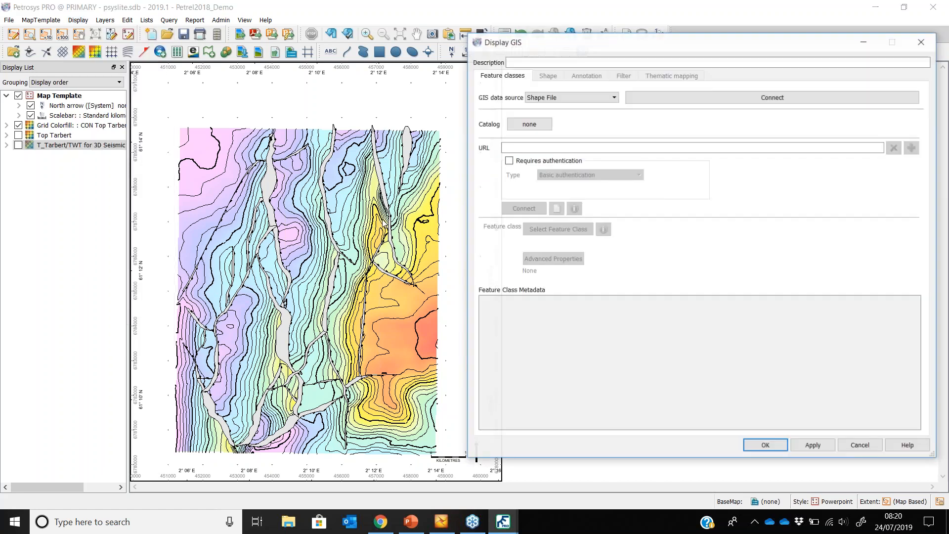
pyautogui.click(636, 100)
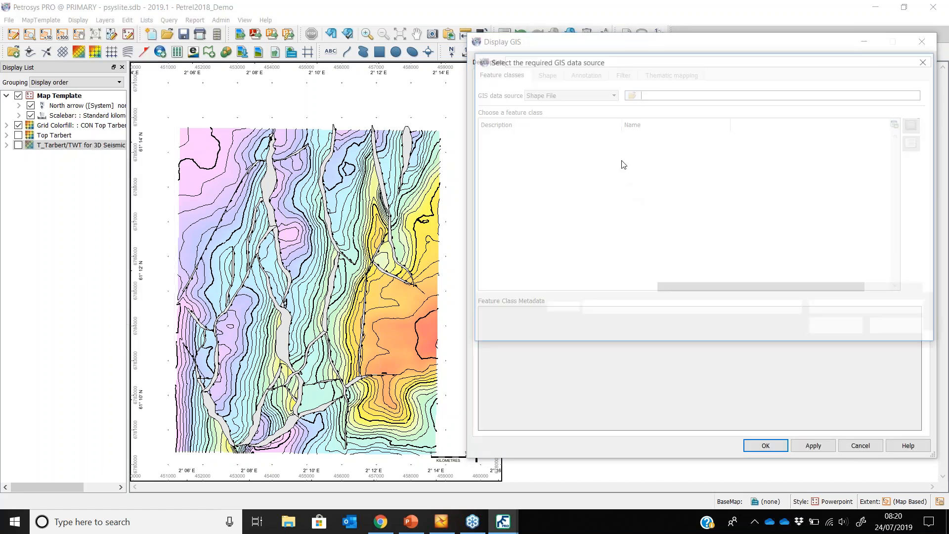
pyautogui.doubleClick(691, 154)
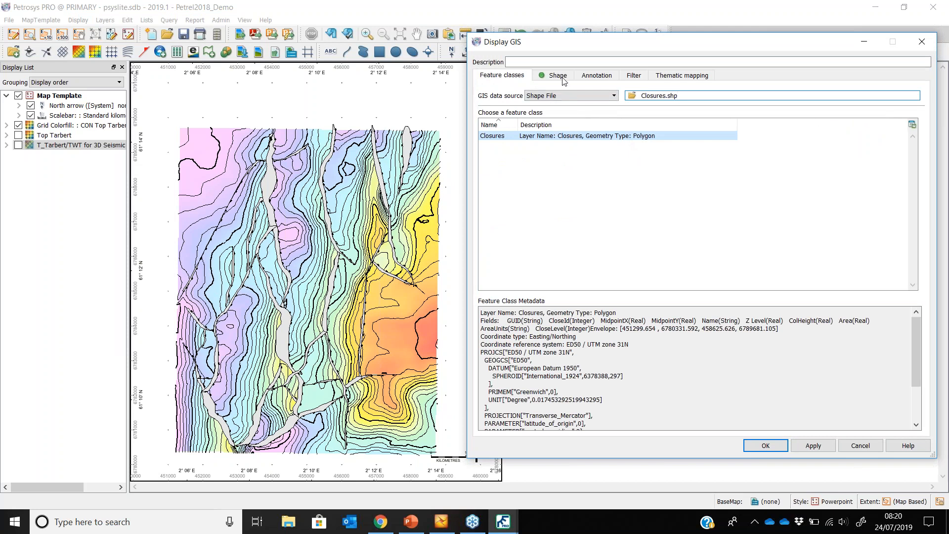
# Give the closure polygons a solid green fill with a translucency of 66 and display the layer on the map
pyautogui.click(552, 76)
pyautogui.click(547, 139)
pyautogui.click(564, 87)
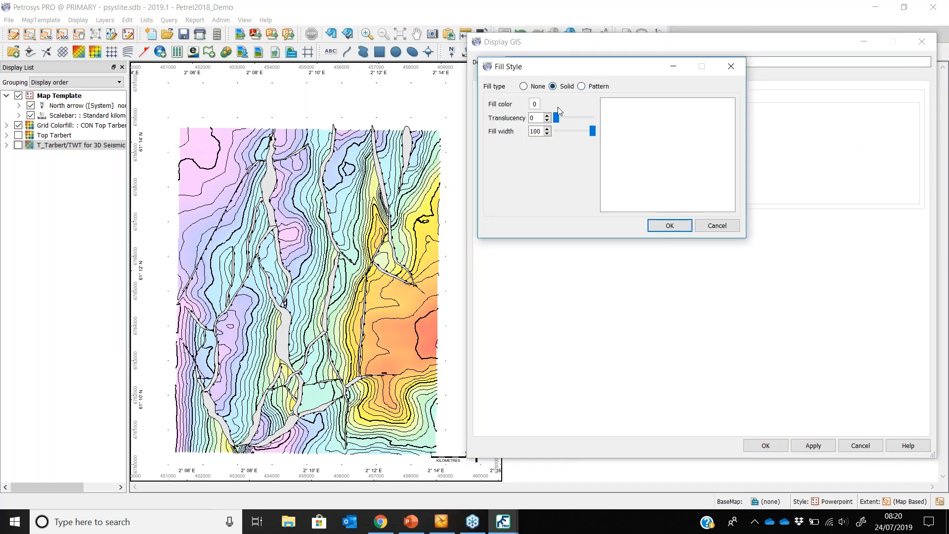
pyautogui.click(538, 106)
pyautogui.click(730, 98)
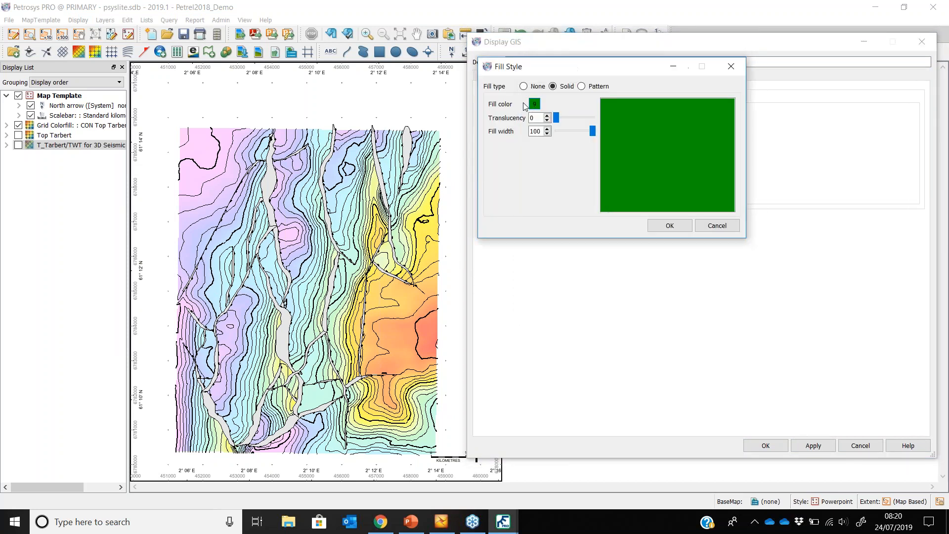
pyautogui.moveTo(554, 118); pyautogui.dragTo(577, 117)
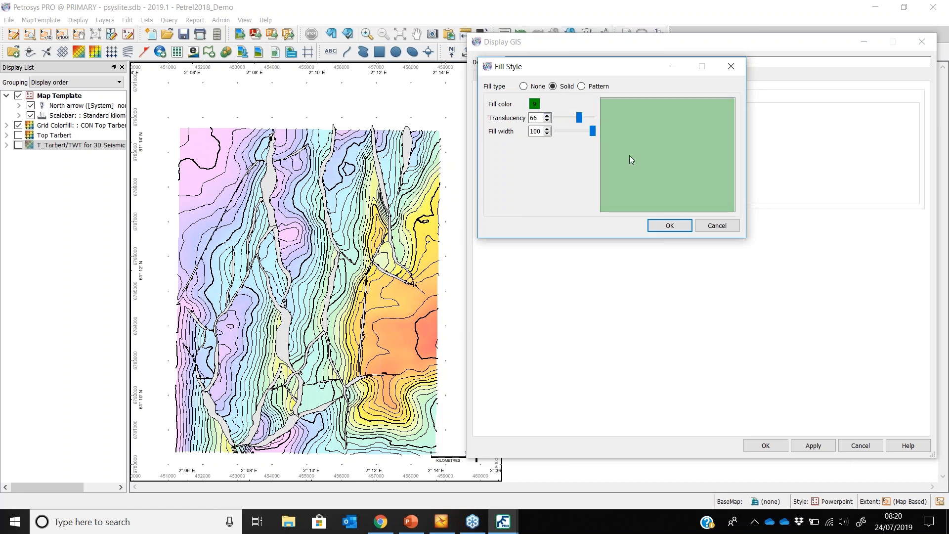
pyautogui.click(669, 226)
pyautogui.click(766, 445)
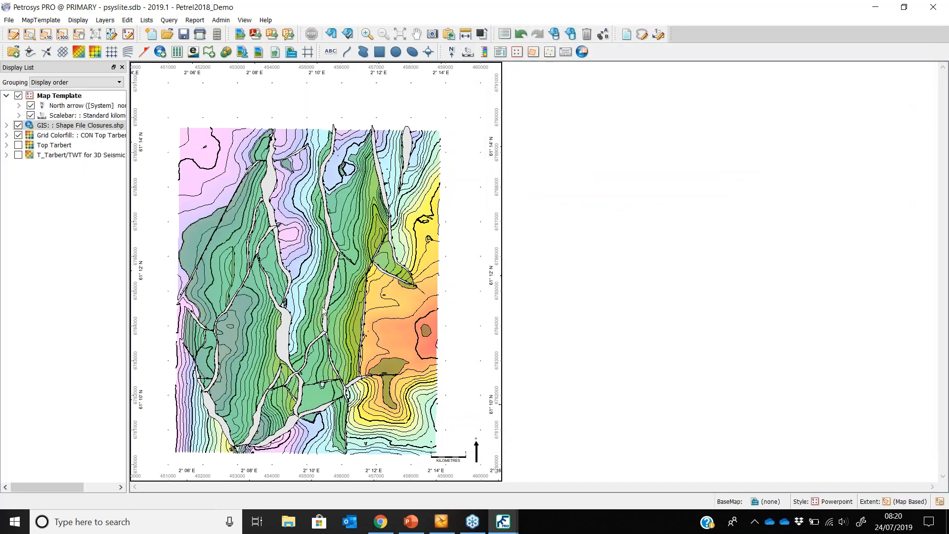
# Look closer at the closures, view the Calculate Volumes agenda slide in the PowerPoint presentation, and return to the map
pyautogui.scroll(2, 341, 296)
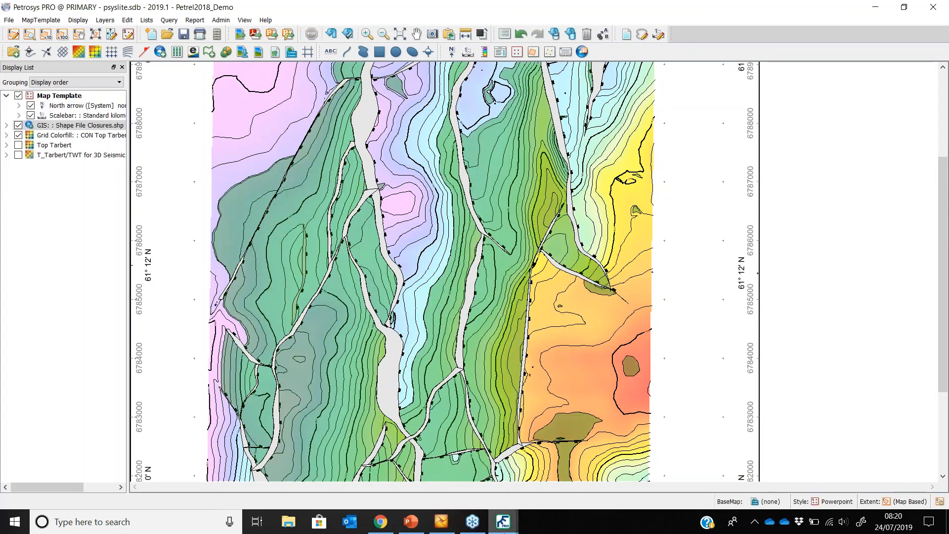
pyautogui.click(411, 530)
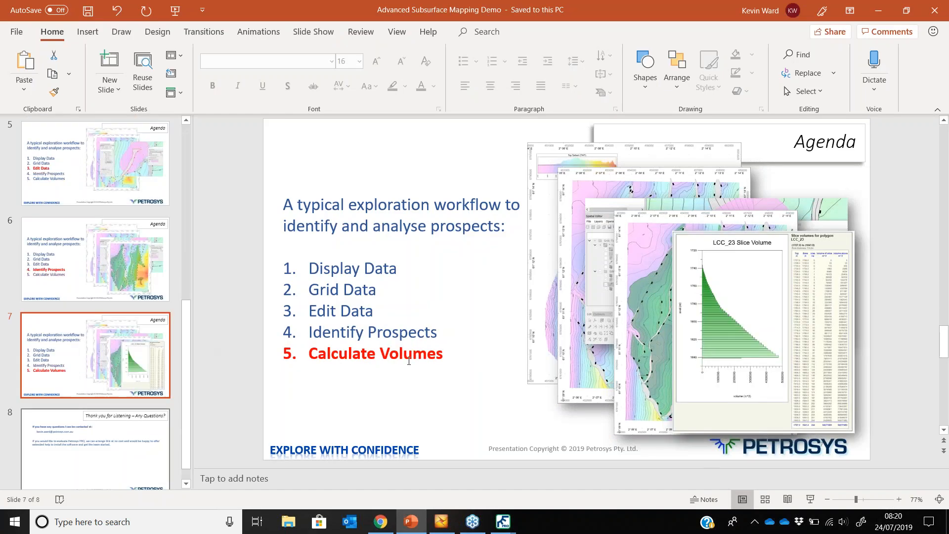
pyautogui.click(875, 11)
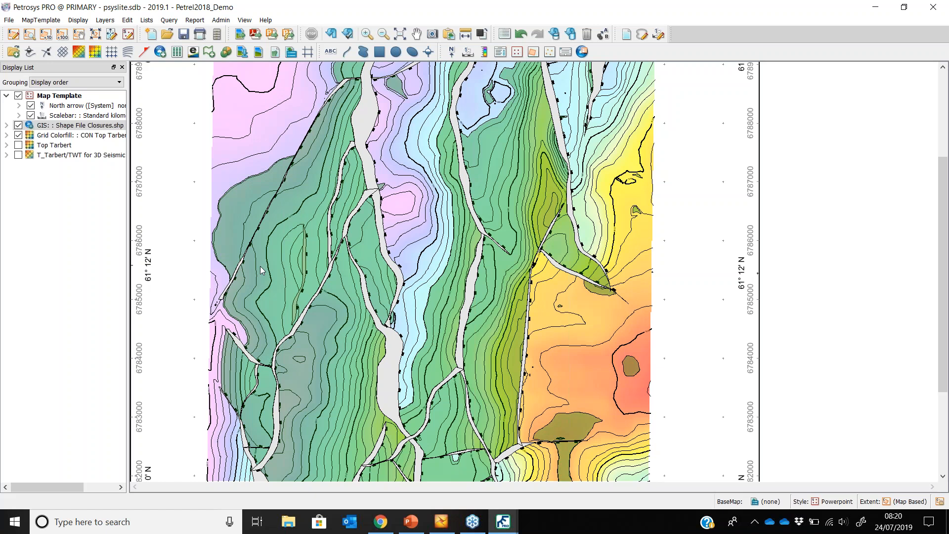
# Select the long, narrow closure polygon west of the central fault and open its attribute query
pyautogui.click(7, 136)
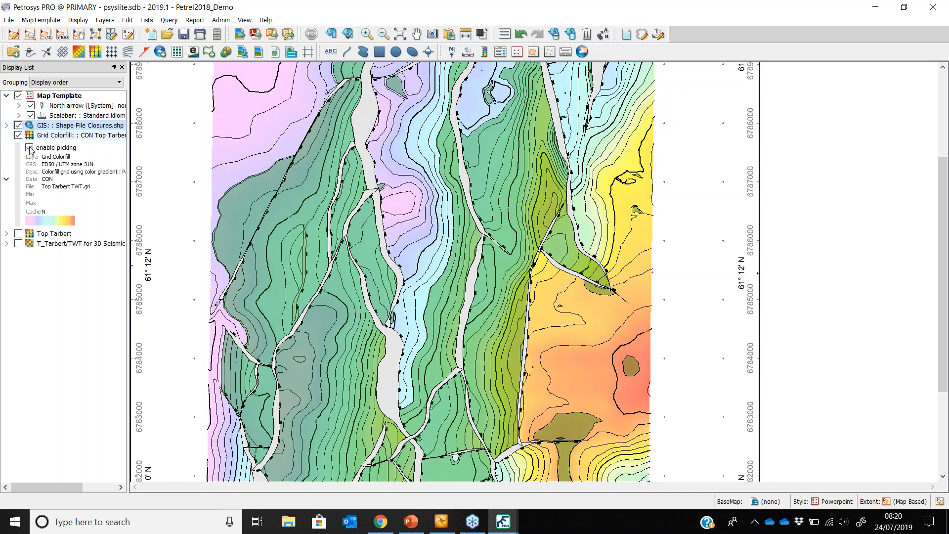
pyautogui.click(7, 180)
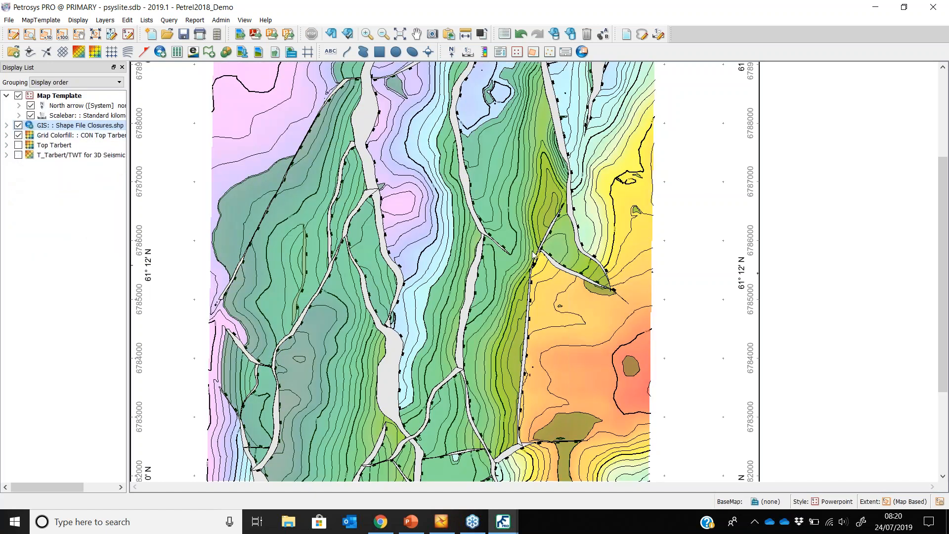
pyautogui.click(439, 296)
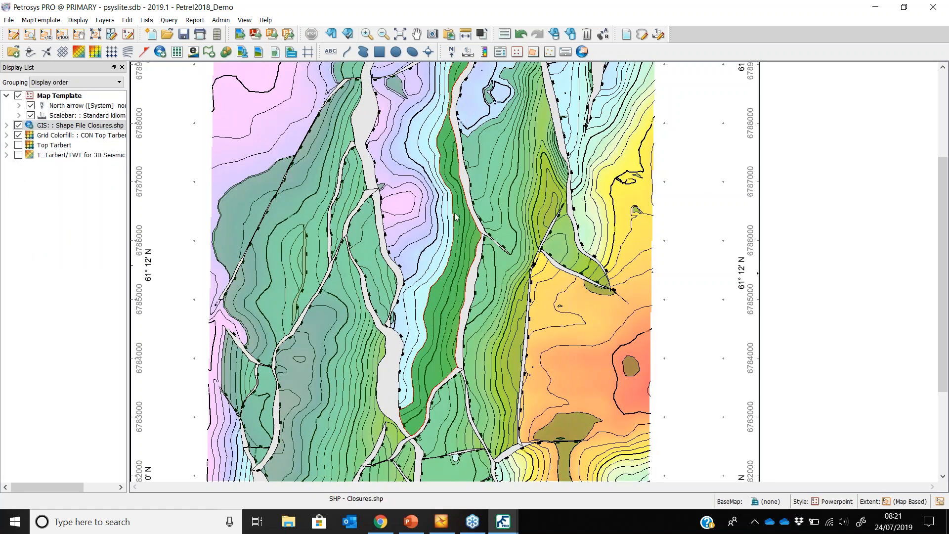
pyautogui.rightClick(439, 294)
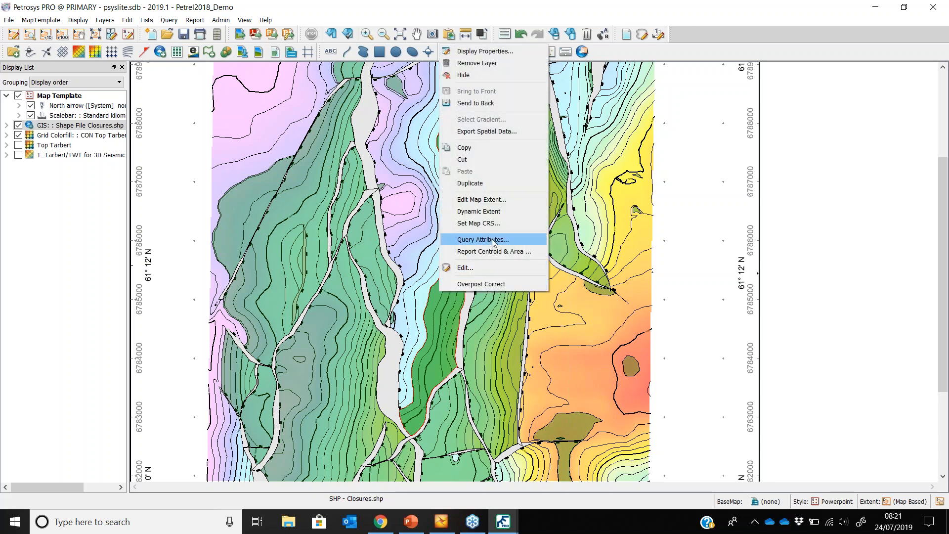
pyautogui.click(492, 241)
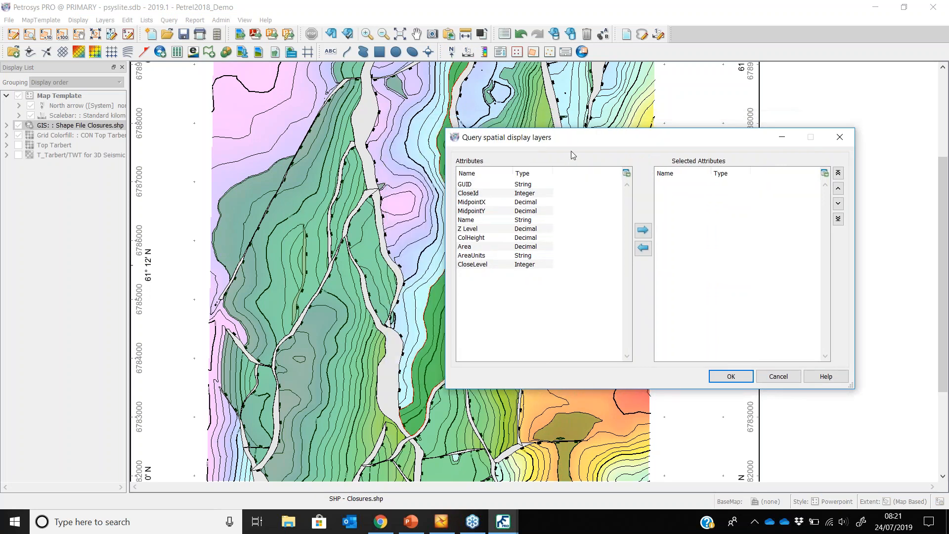
# Query the selected closure's Name and Z Level attributes
pyautogui.moveTo(571, 150); pyautogui.dragTo(622, 163)
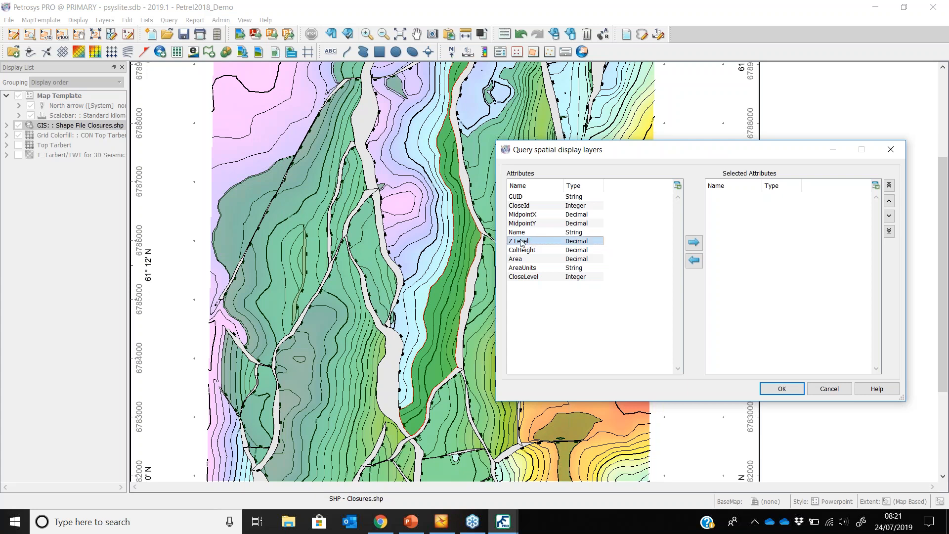
pyautogui.moveTo(516, 242); pyautogui.dragTo(518, 237)
pyautogui.click(693, 242)
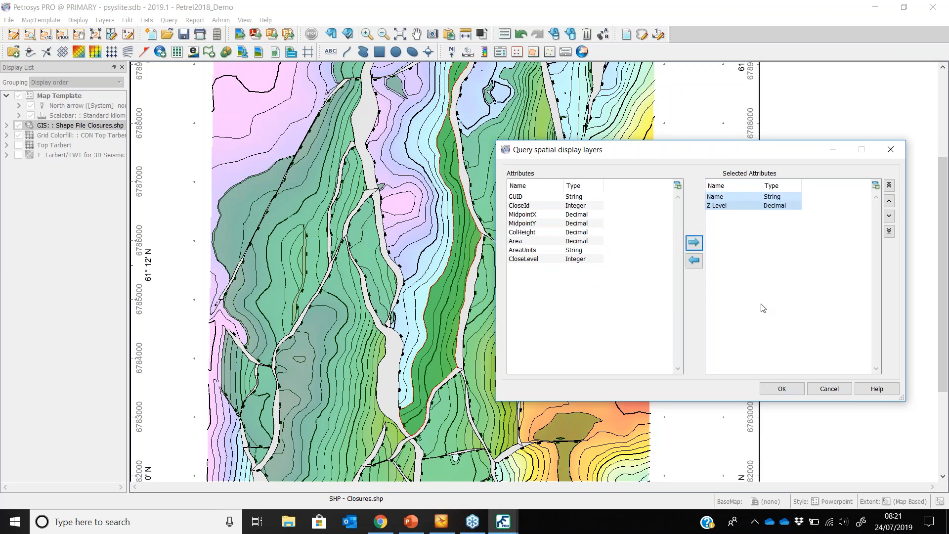
pyautogui.click(781, 389)
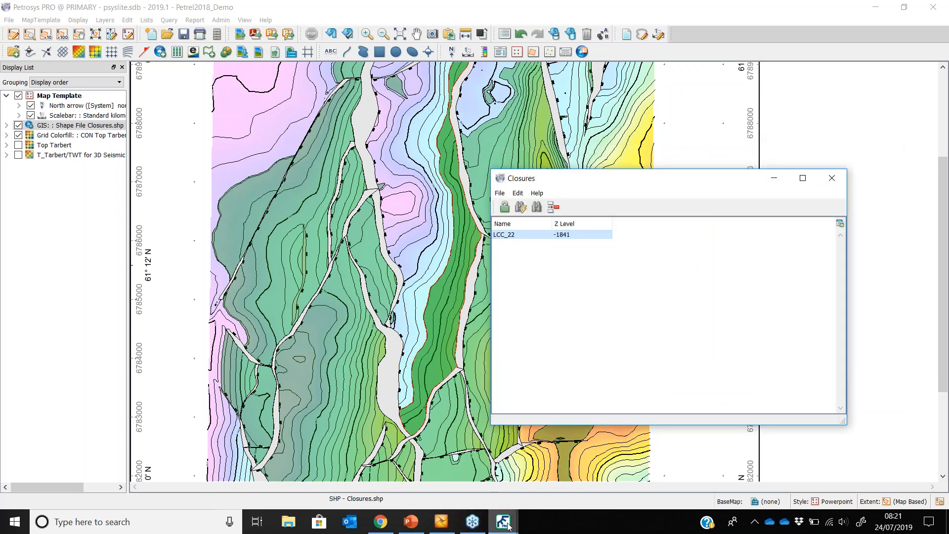
# Switch to Surface Modeling, open the grid-based slice volumetrics, and load Top Tarbert TWT.gri as the top grid
pyautogui.moveTo(508, 527)
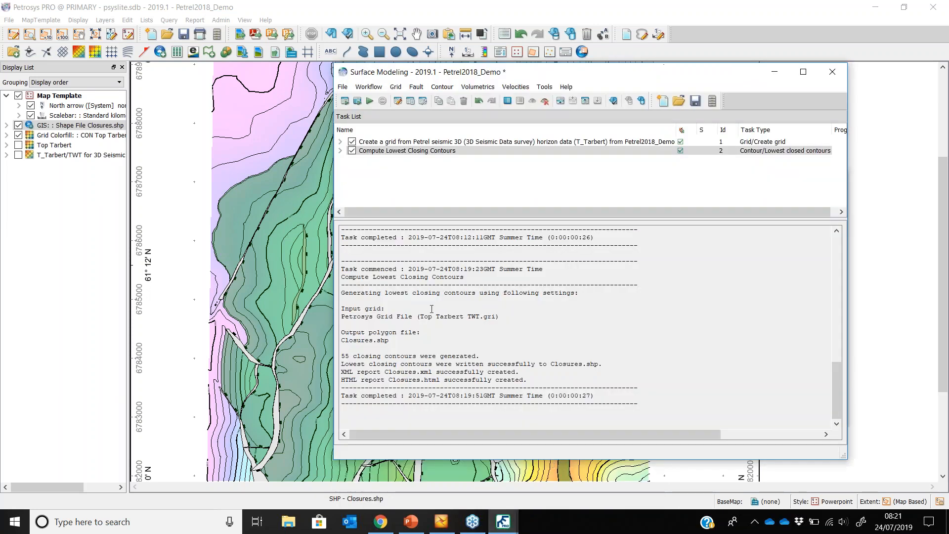
pyautogui.click(588, 487)
pyautogui.click(479, 87)
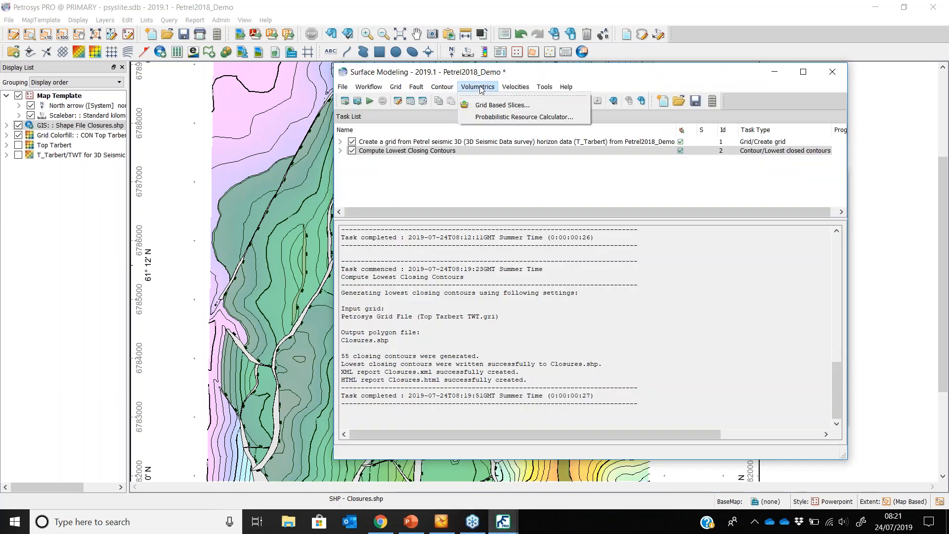
pyautogui.click(505, 119)
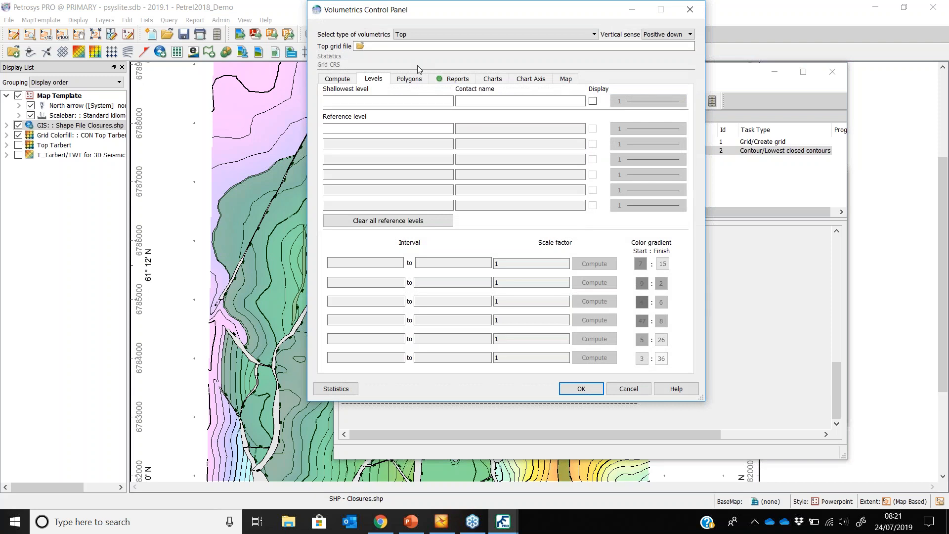
pyautogui.click(360, 46)
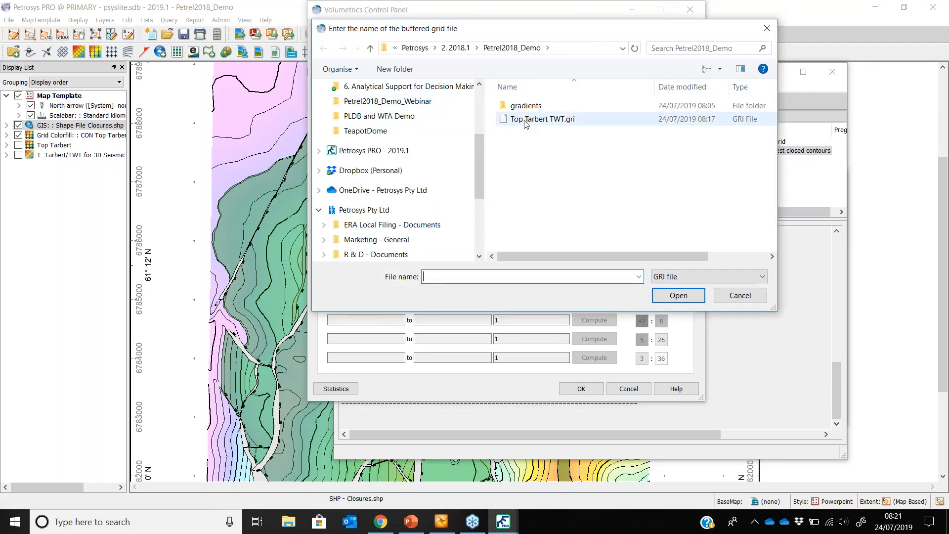
pyautogui.doubleClick(528, 120)
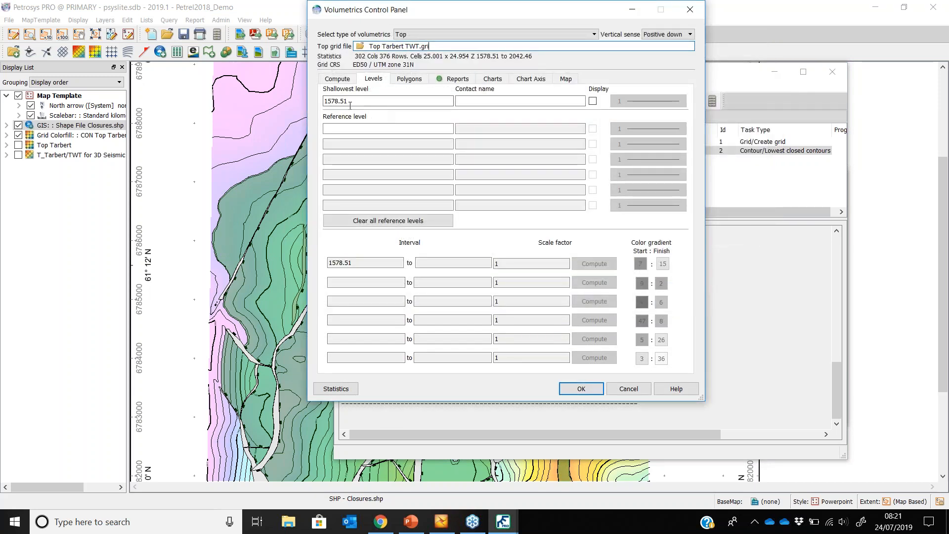
# Set the first reference level to 1841 and name its contact OWC
pyautogui.click(393, 128)
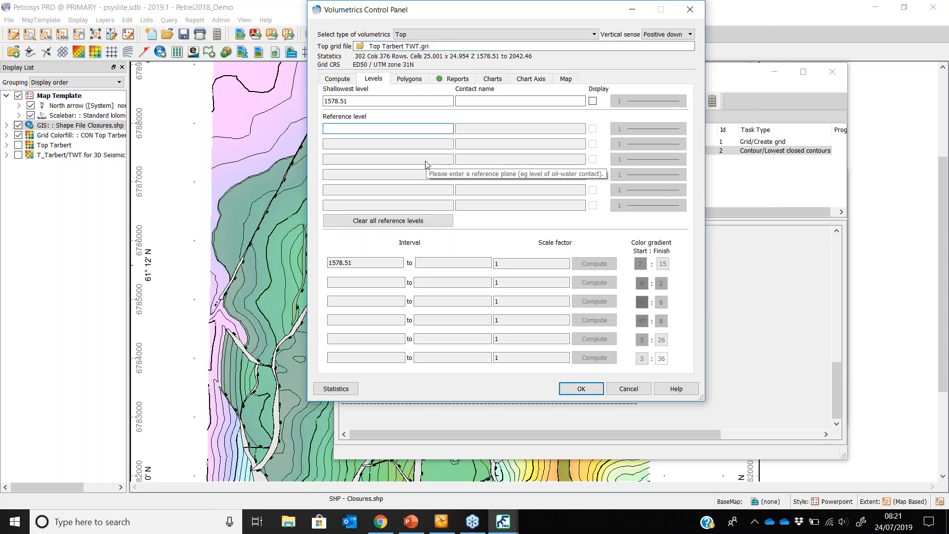
pyautogui.write('1841')
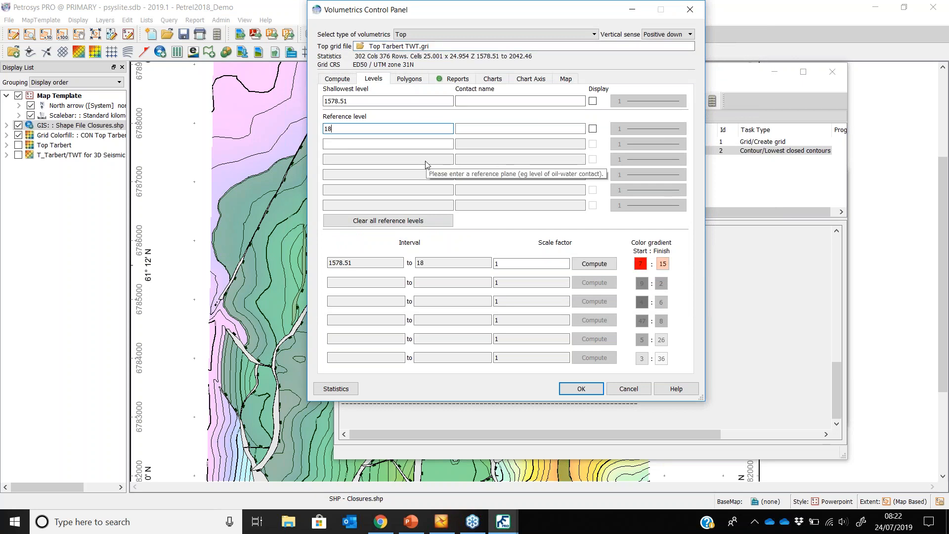
pyautogui.click(462, 129)
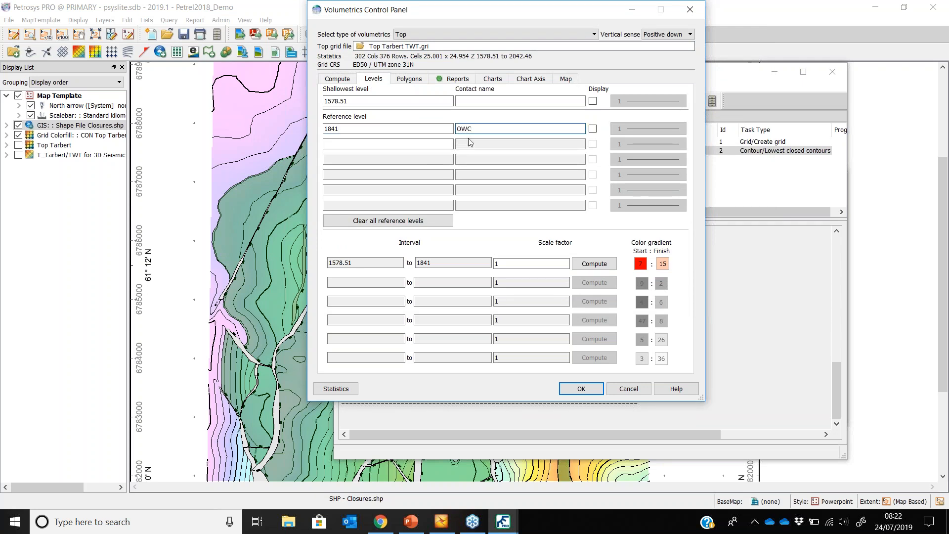
pyautogui.click(338, 79)
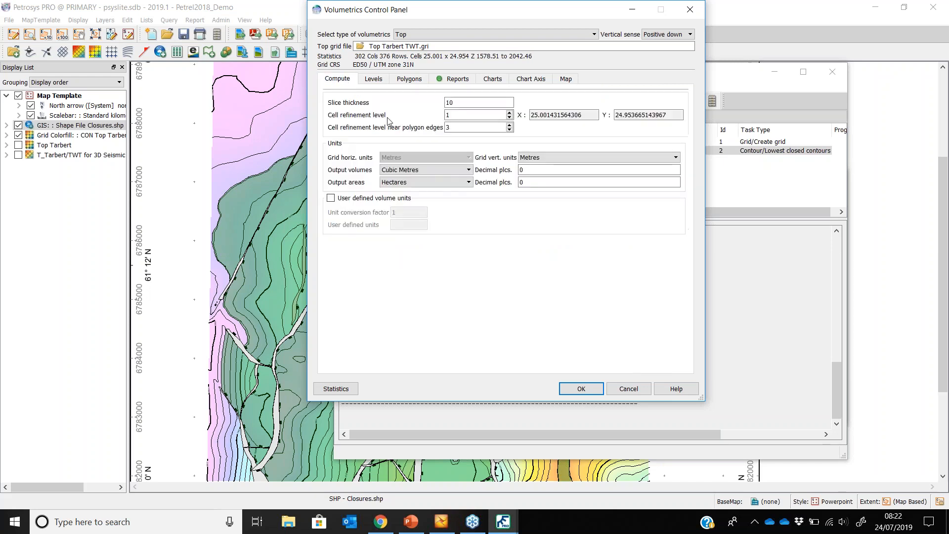
pyautogui.doubleClick(446, 115)
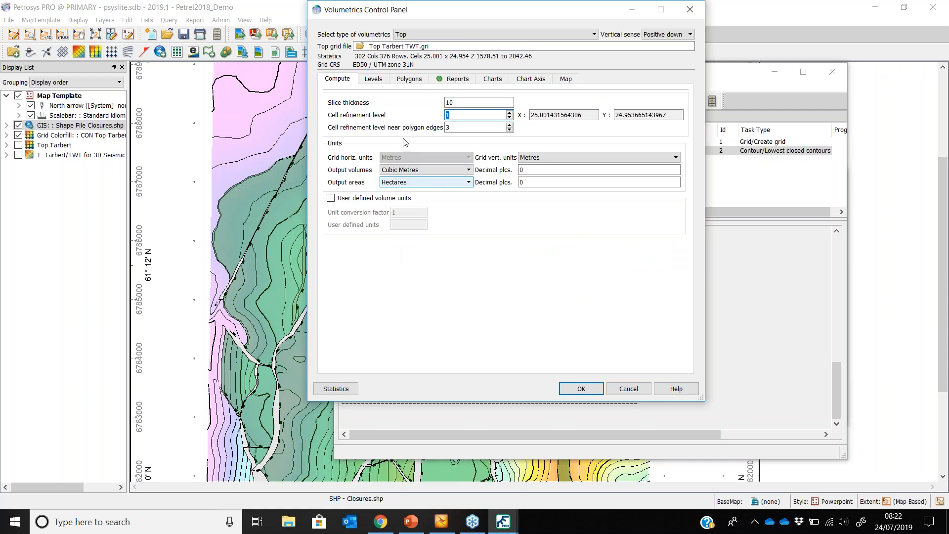
pyautogui.click(374, 80)
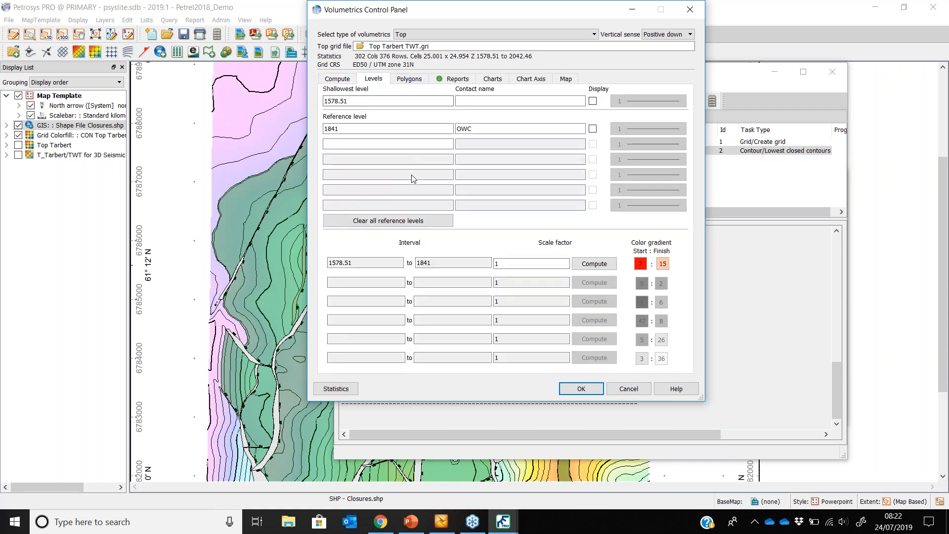
# Enable the use of polygons in the volumetrics and load them from the shape file Closures.shp
pyautogui.click(410, 80)
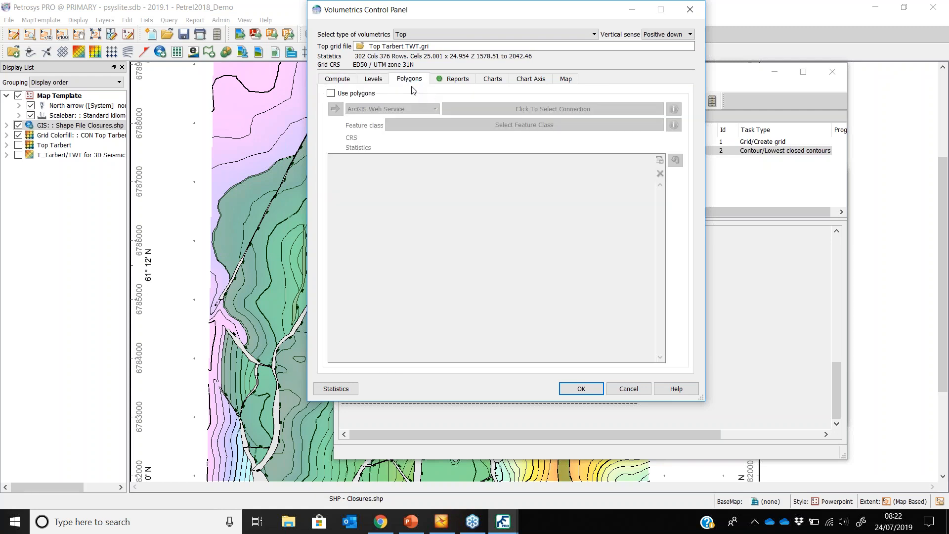
pyautogui.click(367, 95)
pyautogui.click(374, 110)
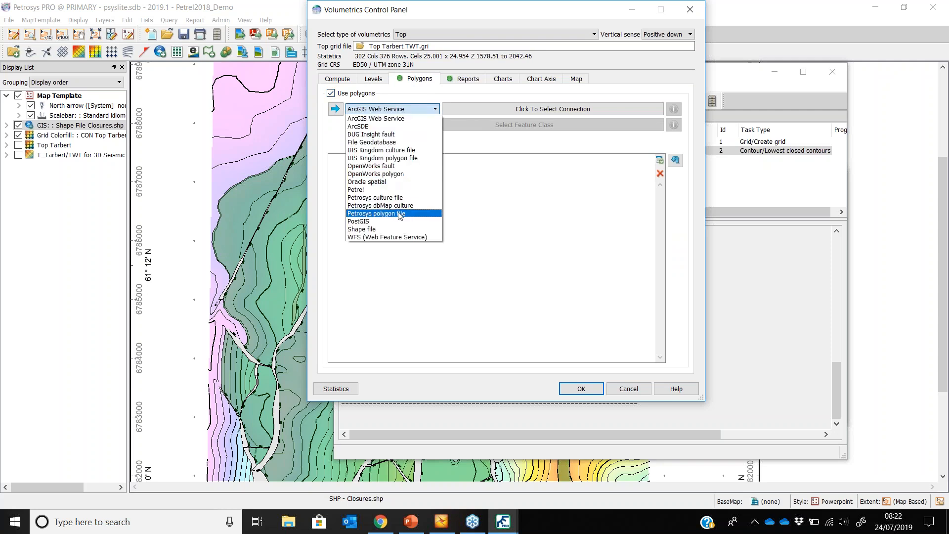
pyautogui.click(391, 230)
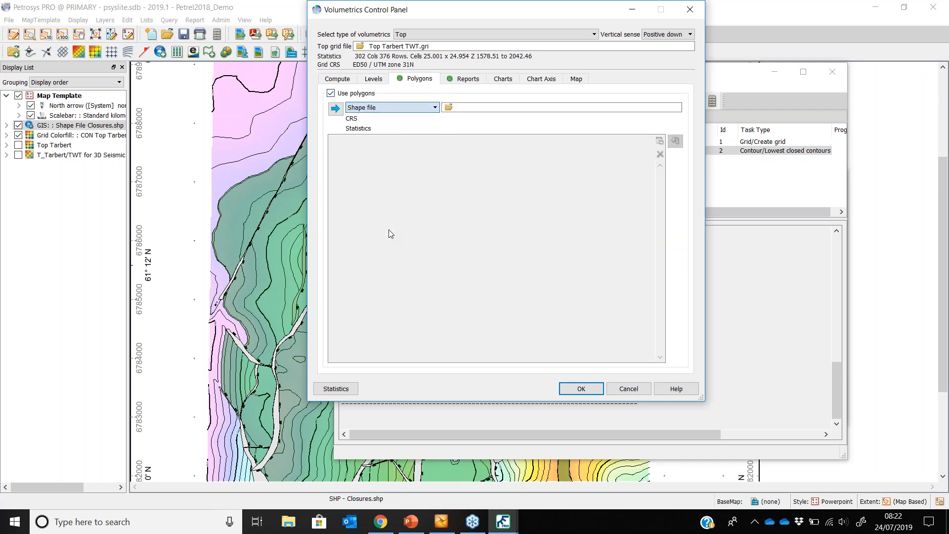
pyautogui.click(460, 109)
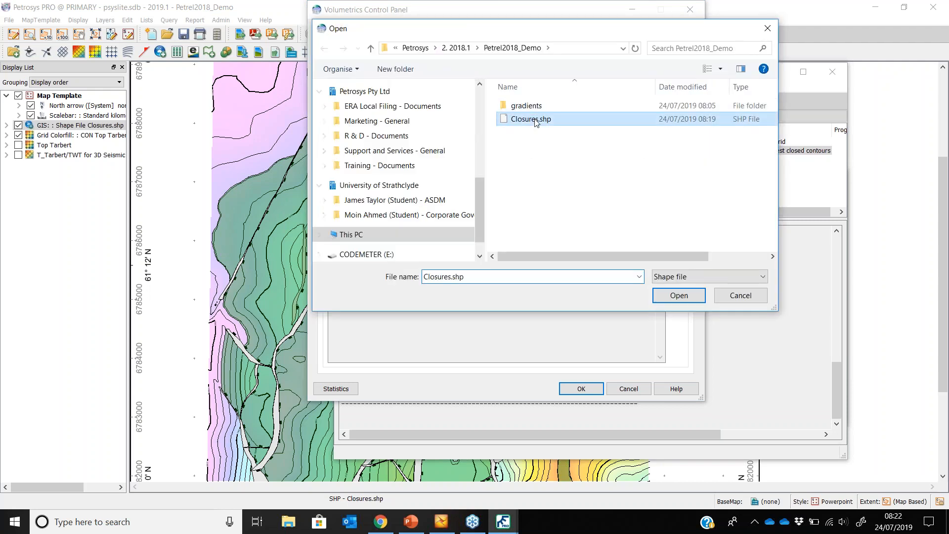
pyautogui.doubleClick(531, 119)
# Clear the existing CloseId filter, deselect all polygons, and include only the closure with CloseId 22
pyautogui.doubleClick(431, 157)
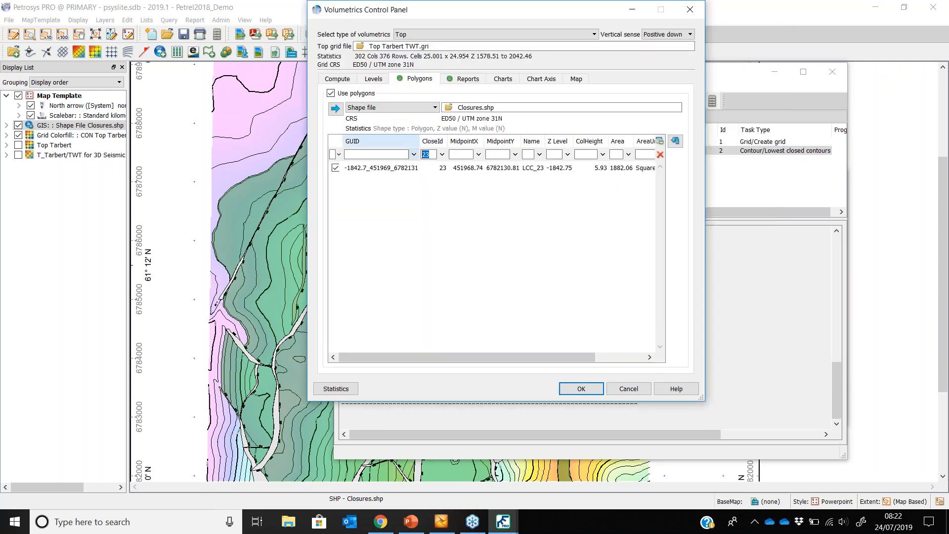
pyautogui.press('BackSpace')
pyautogui.rightClick(418, 183)
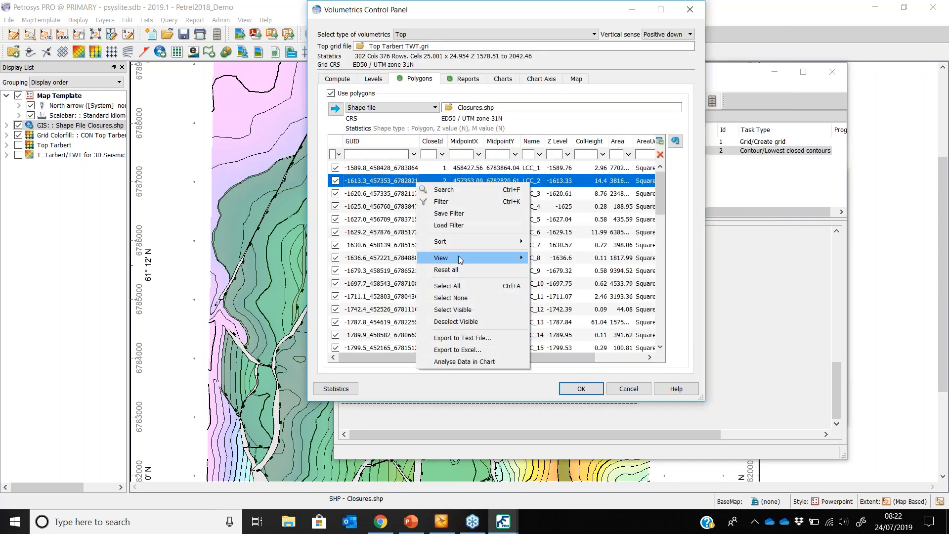
pyautogui.click(459, 297)
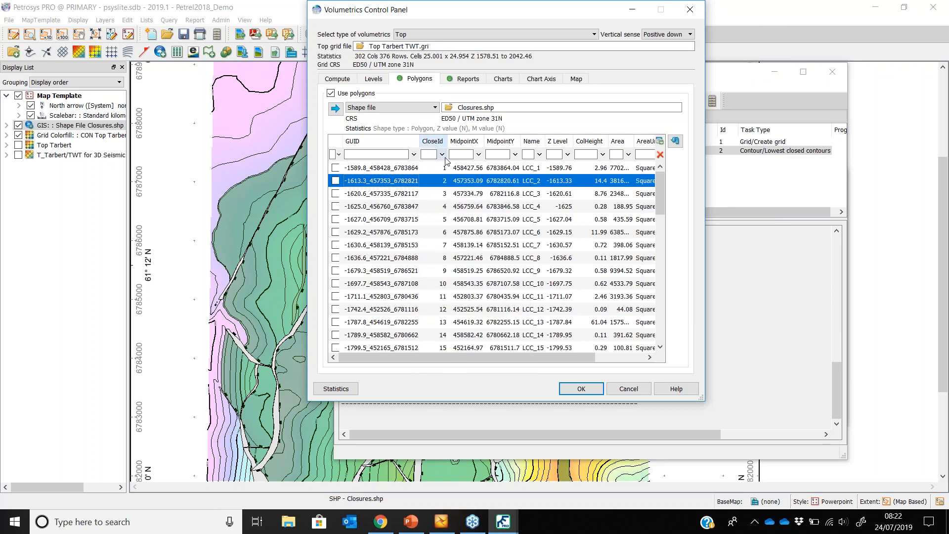
pyautogui.click(429, 154)
pyautogui.write('22')
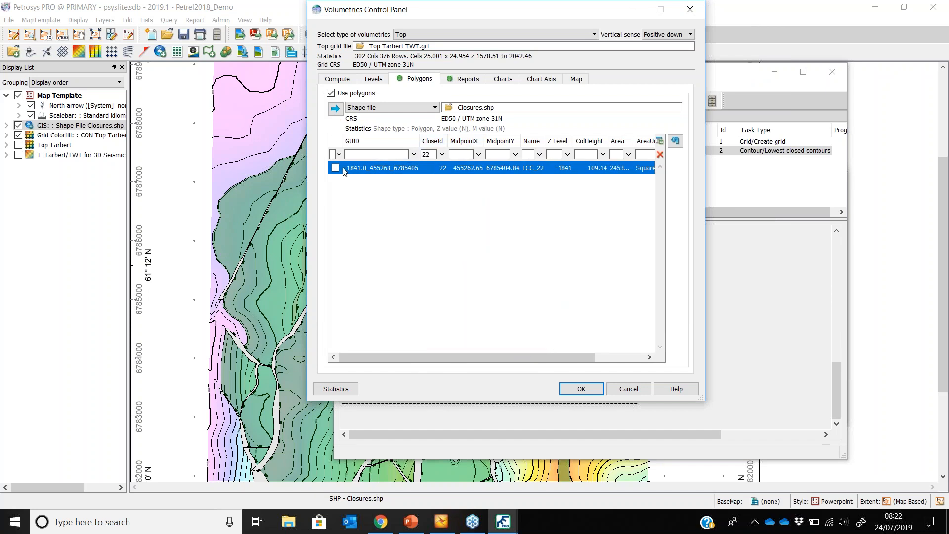
pyautogui.click(336, 168)
pyautogui.click(467, 79)
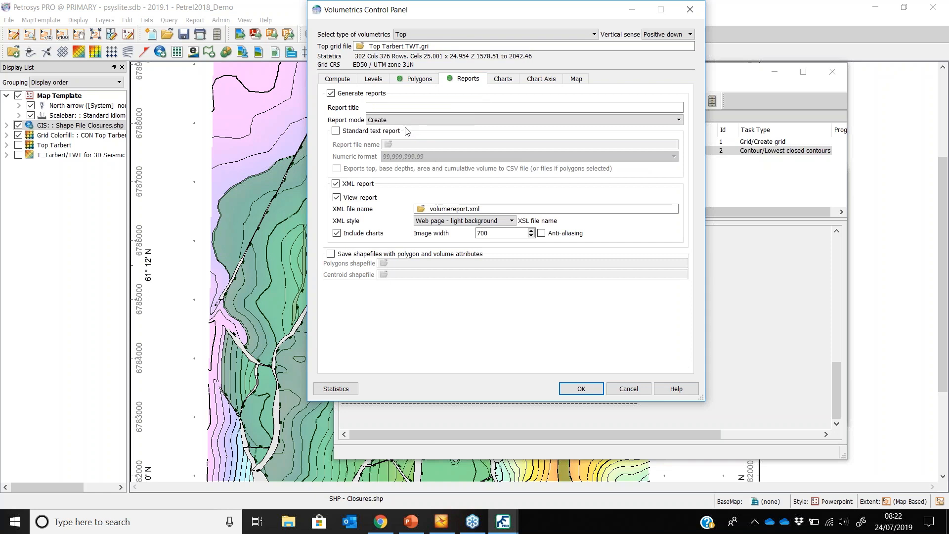
pyautogui.click(349, 131)
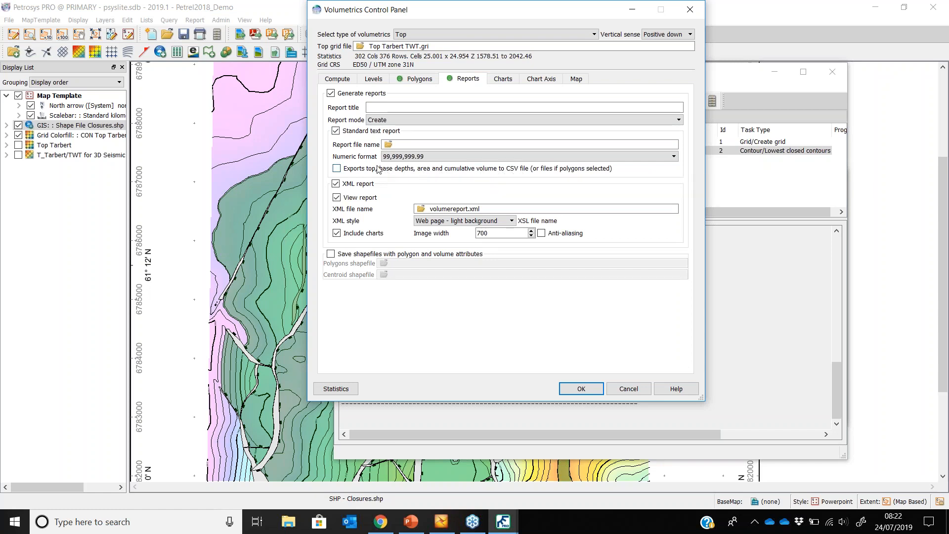
pyautogui.click(359, 131)
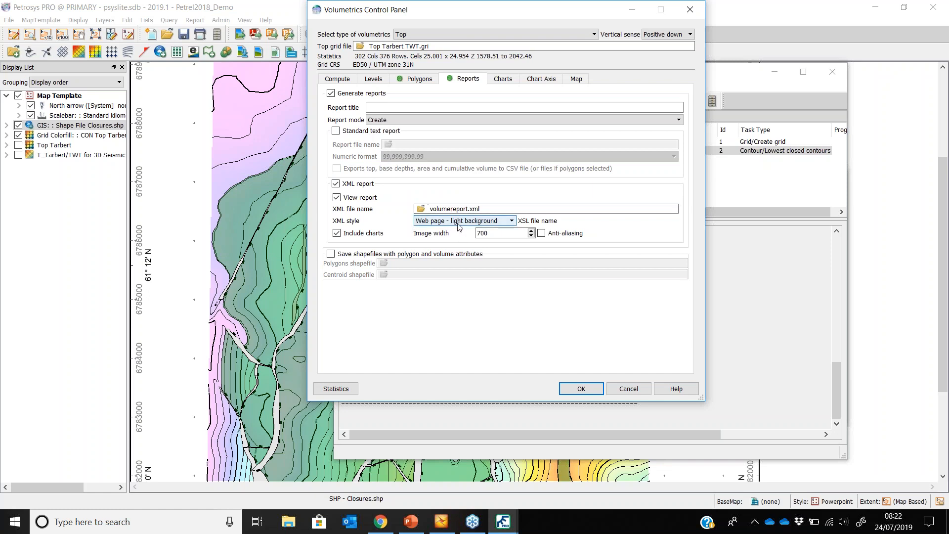
pyautogui.click(506, 84)
pyautogui.click(540, 80)
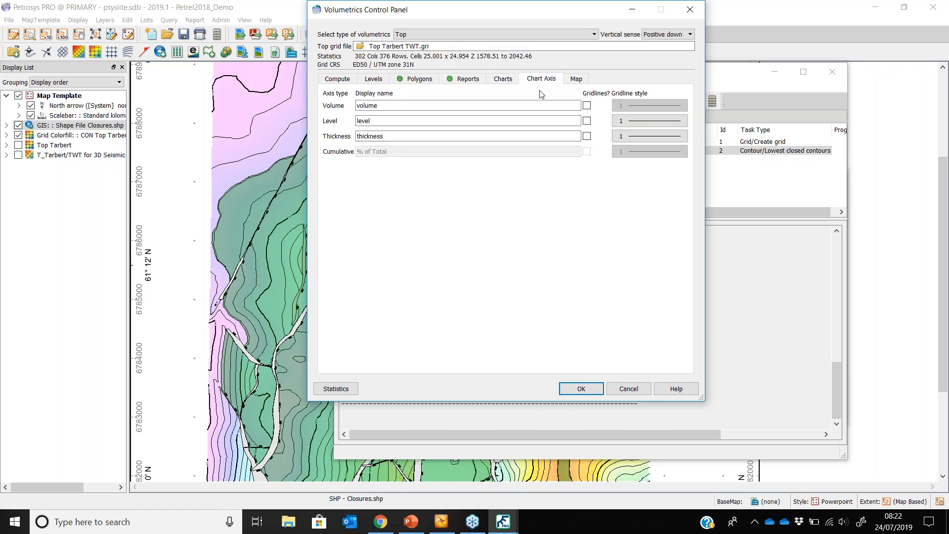
# Enable the volumetrics map display and run the volume calculation
pyautogui.click(578, 83)
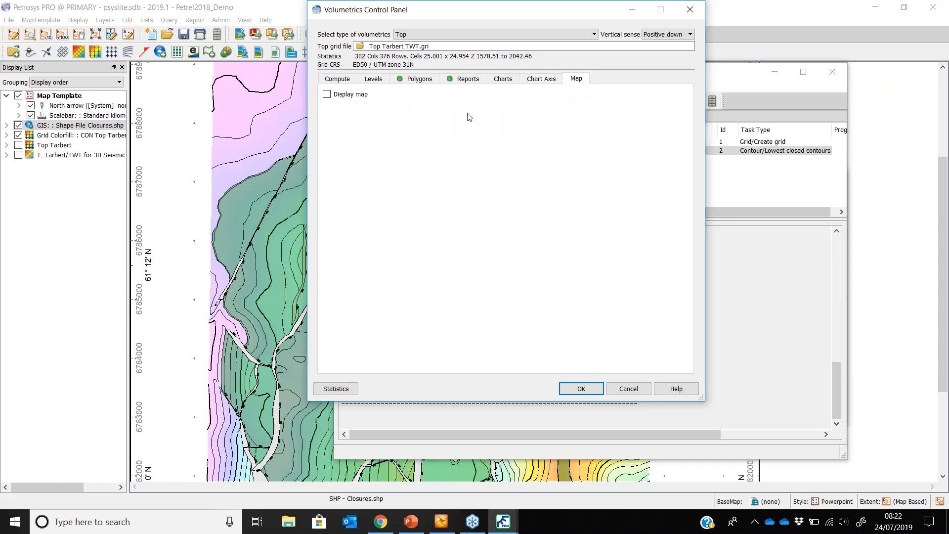
pyautogui.click(348, 96)
pyautogui.click(584, 389)
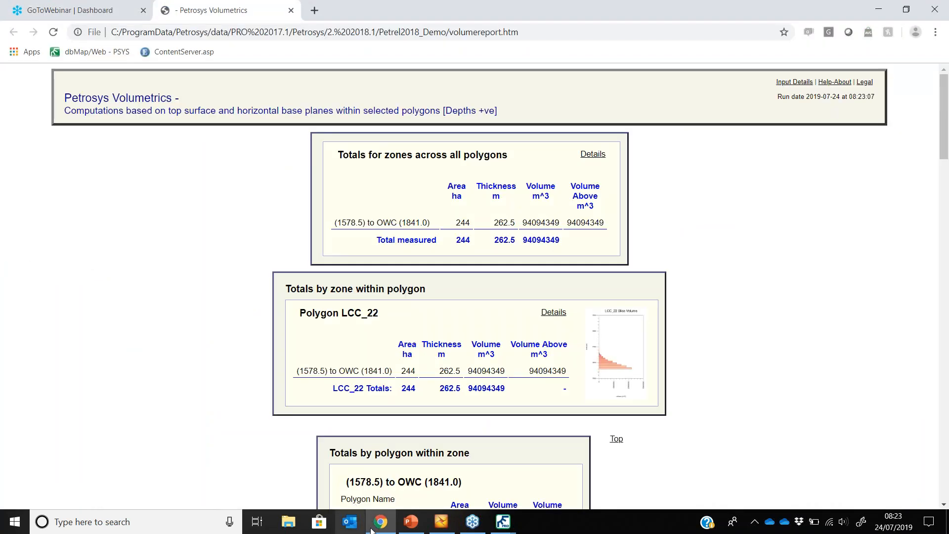
# Check the volumetrics map, and examine the slice volume chart and table for polygon LCC_22 in the browser report
pyautogui.click(372, 527)
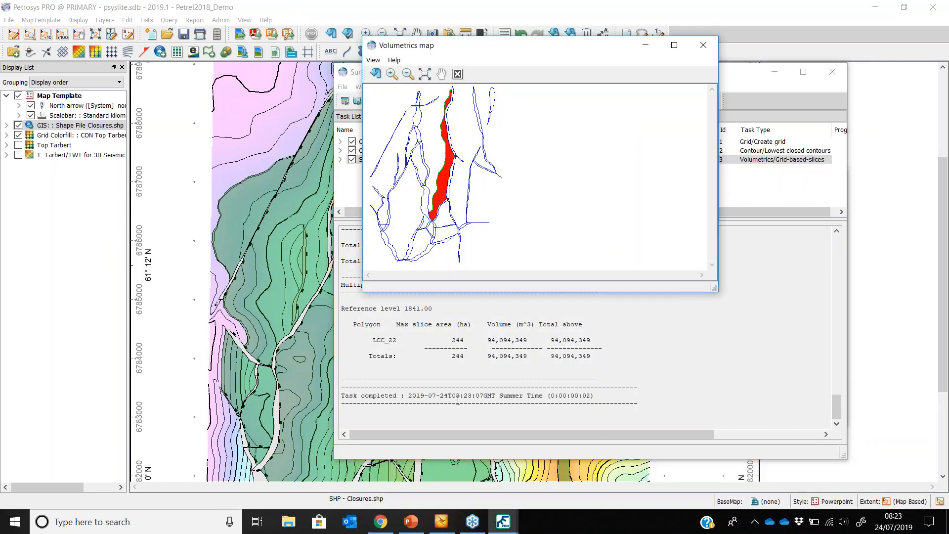
pyautogui.click(380, 523)
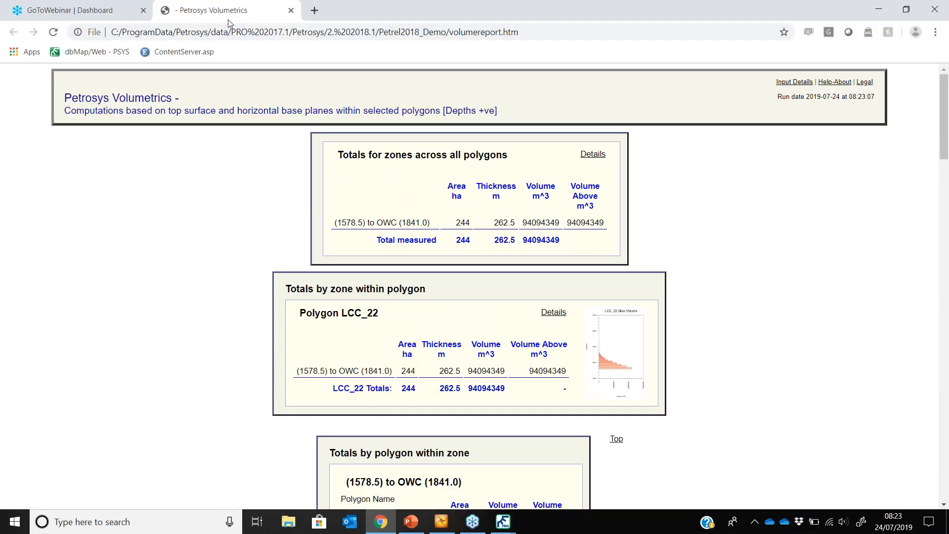
pyautogui.scroll(-5, 648, 299)
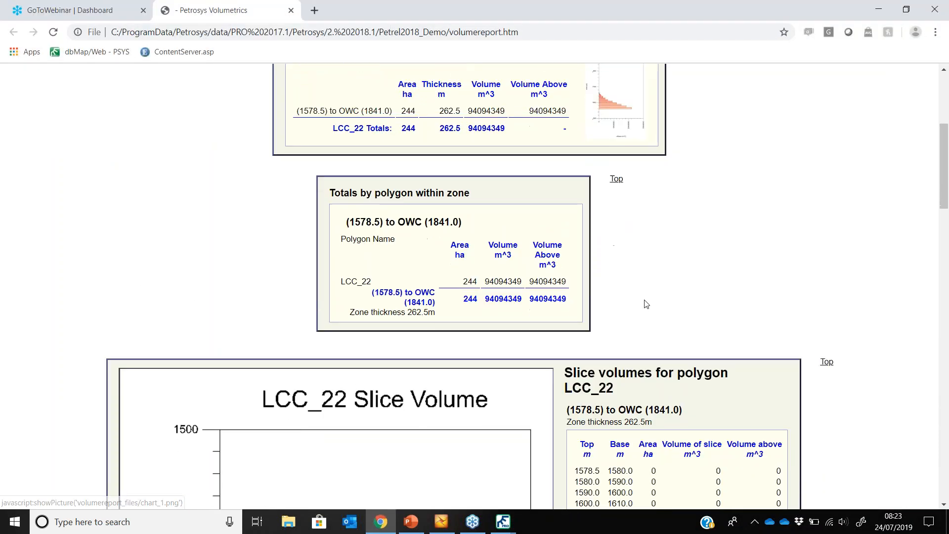
pyautogui.scroll(-7, 646, 303)
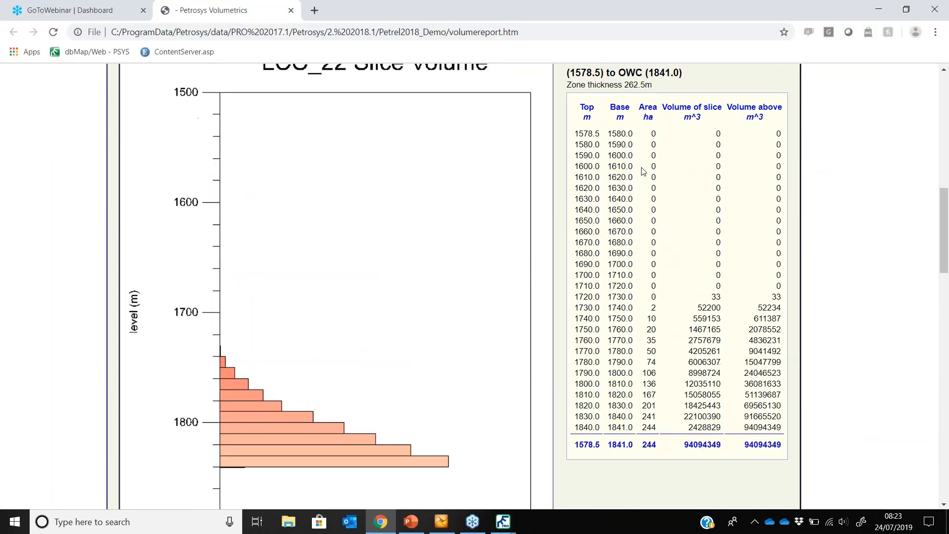
pyautogui.doubleClick(763, 444)
pyautogui.scroll(-2, 382, 316)
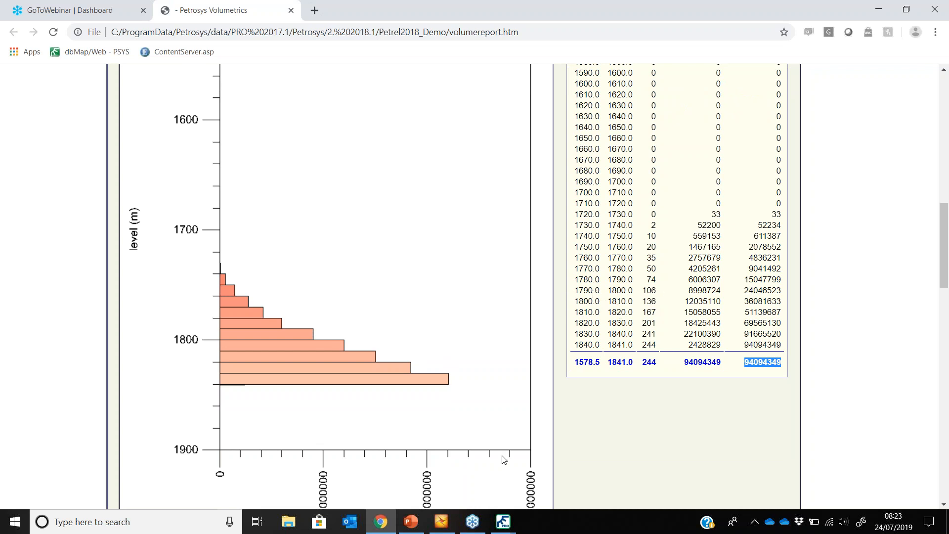
# Switch to the PowerPoint presentation and show the agenda slides full screen, from Display Data on to Edit Data
pyautogui.moveTo(438, 530)
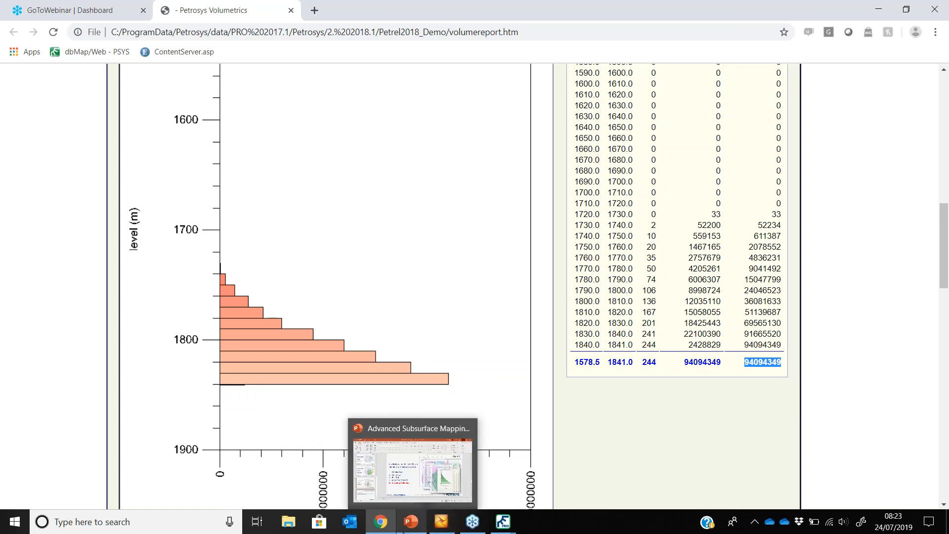
pyautogui.click(412, 525)
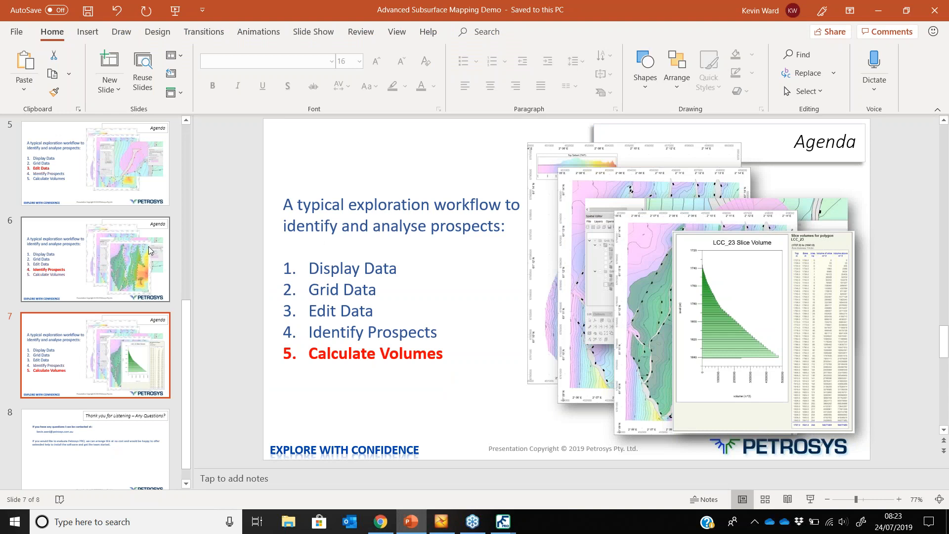
pyautogui.scroll(10, 148, 246)
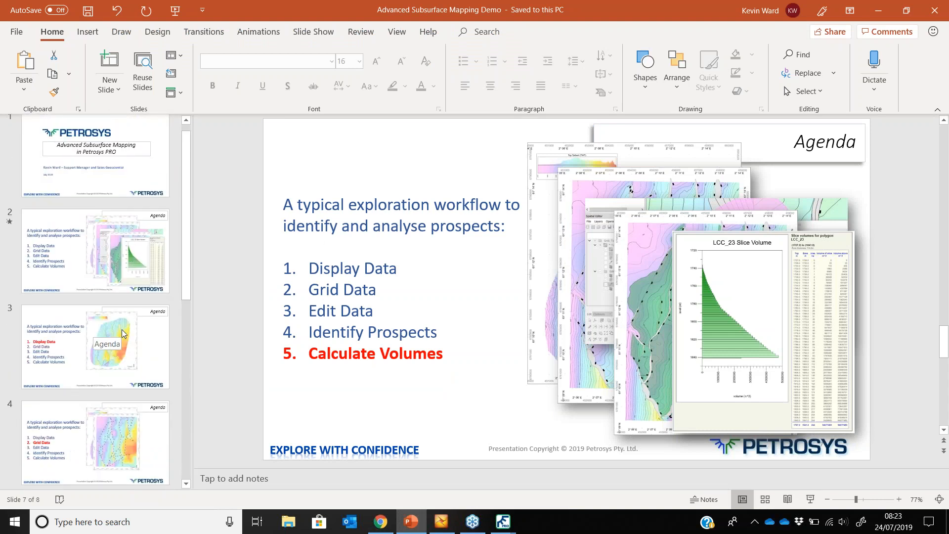
pyautogui.click(122, 329)
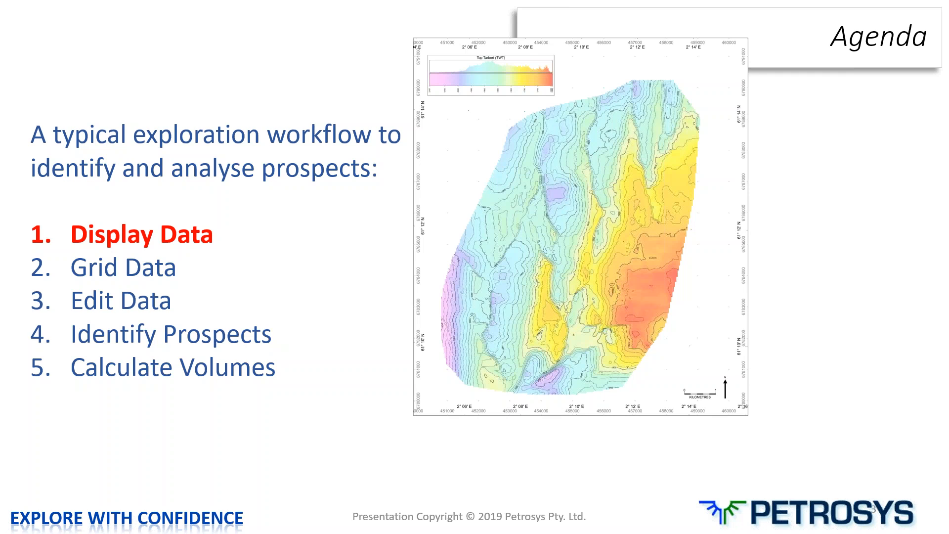
pyautogui.press('Right')
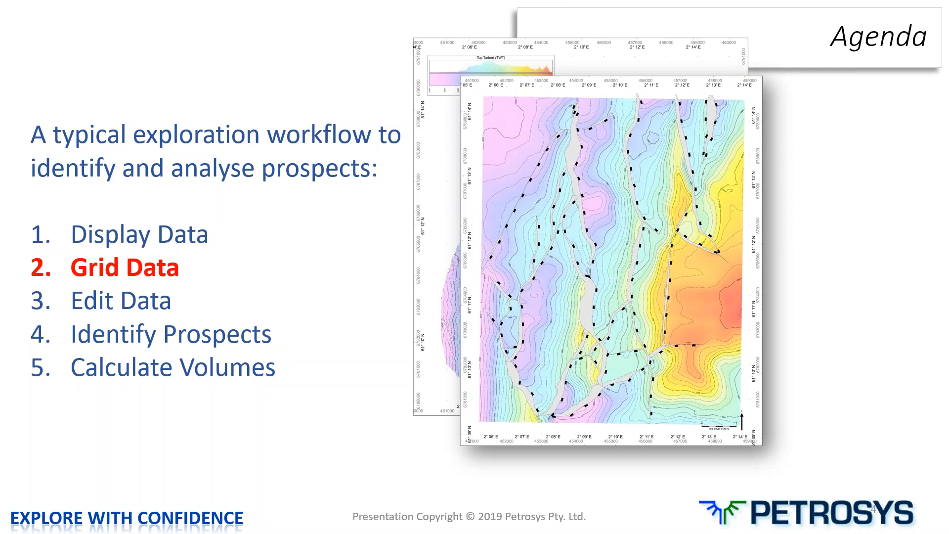
pyautogui.press('Right')
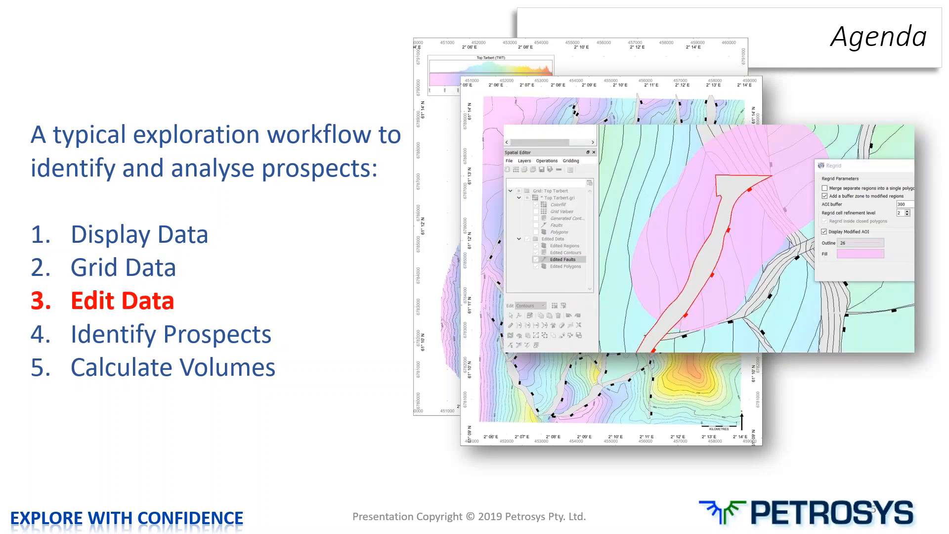